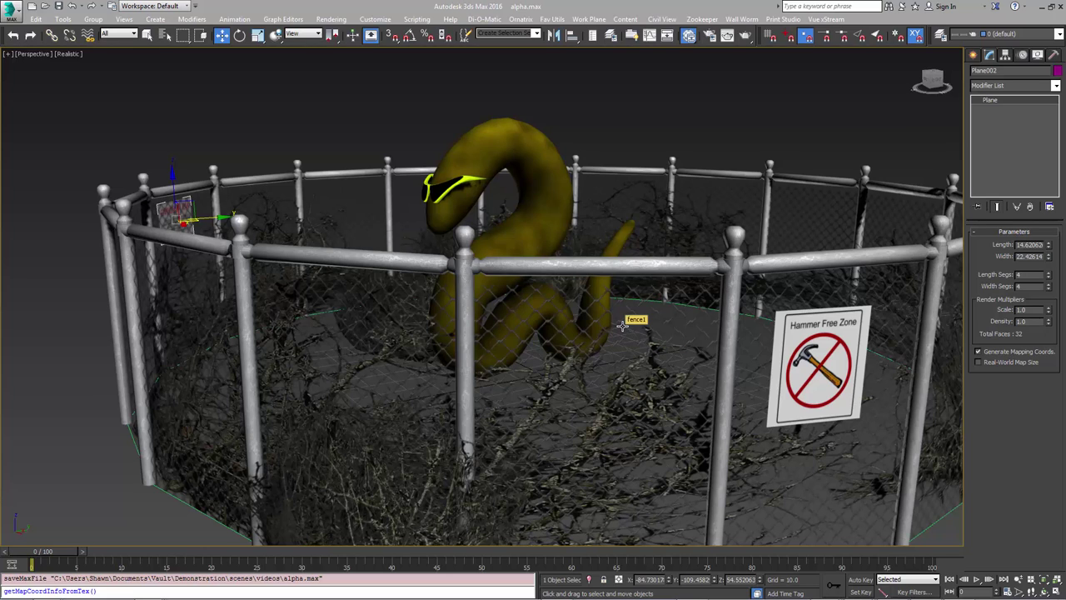
Select fence1, isolate it and orbit around it
left_click(599, 317)
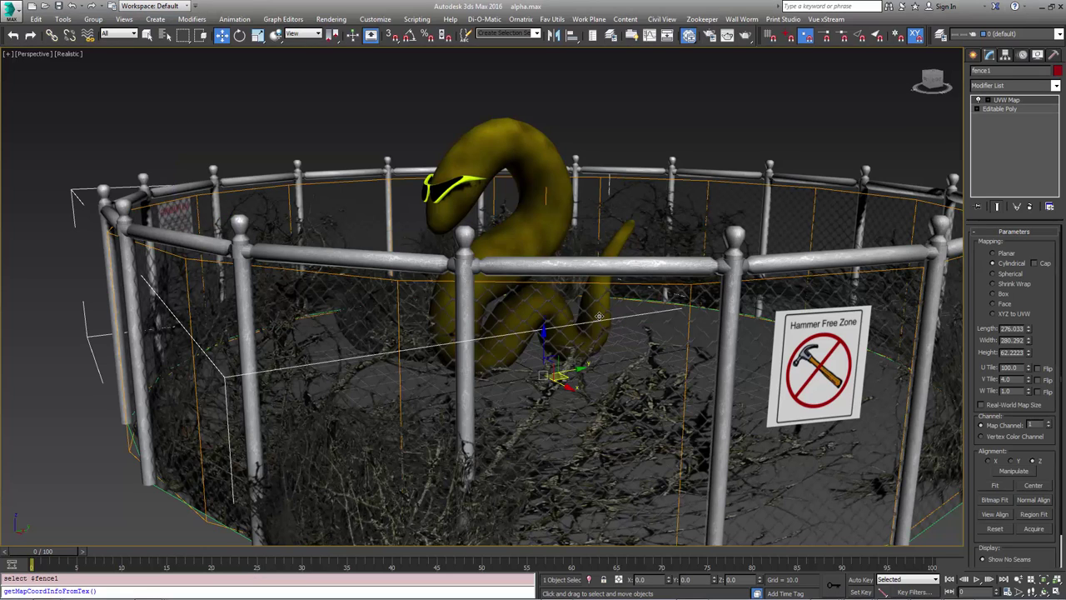
left_click(589, 579)
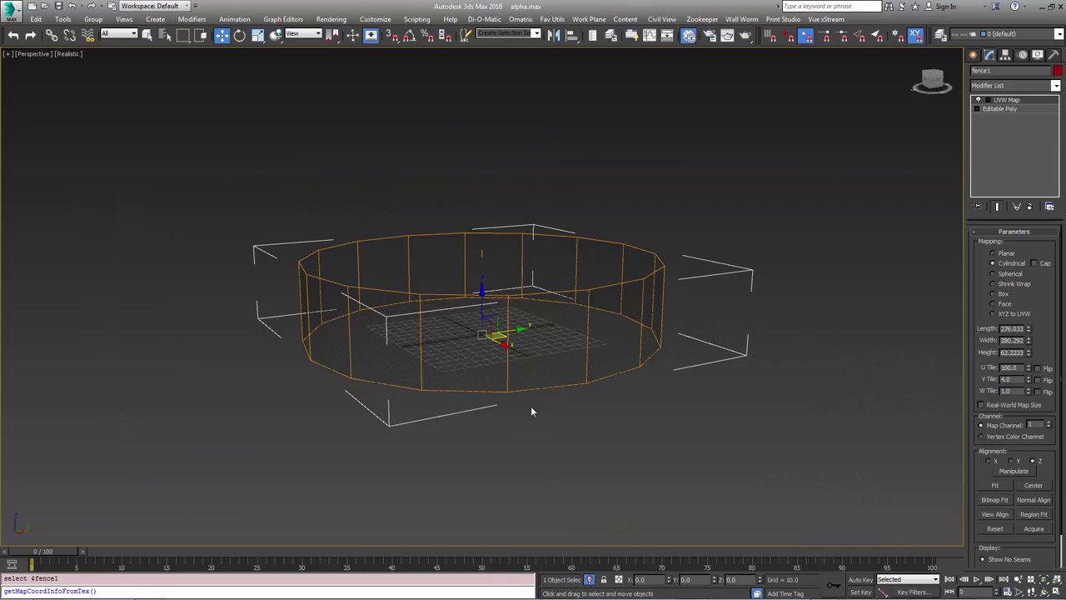
scroll(537, 384, "up", 4)
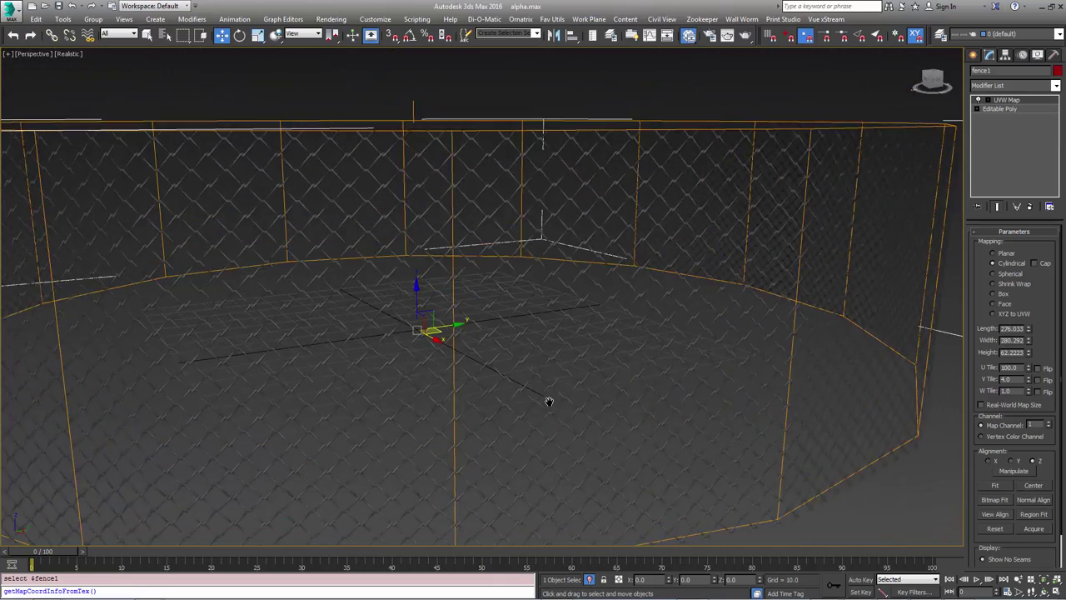
scroll(547, 400, "down", 2)
middle_click_drag(552, 404, 555, 406, "alt")
Turn on viewport statistics (7), showing fence1 at 36 tris and 36 verts
key("7")
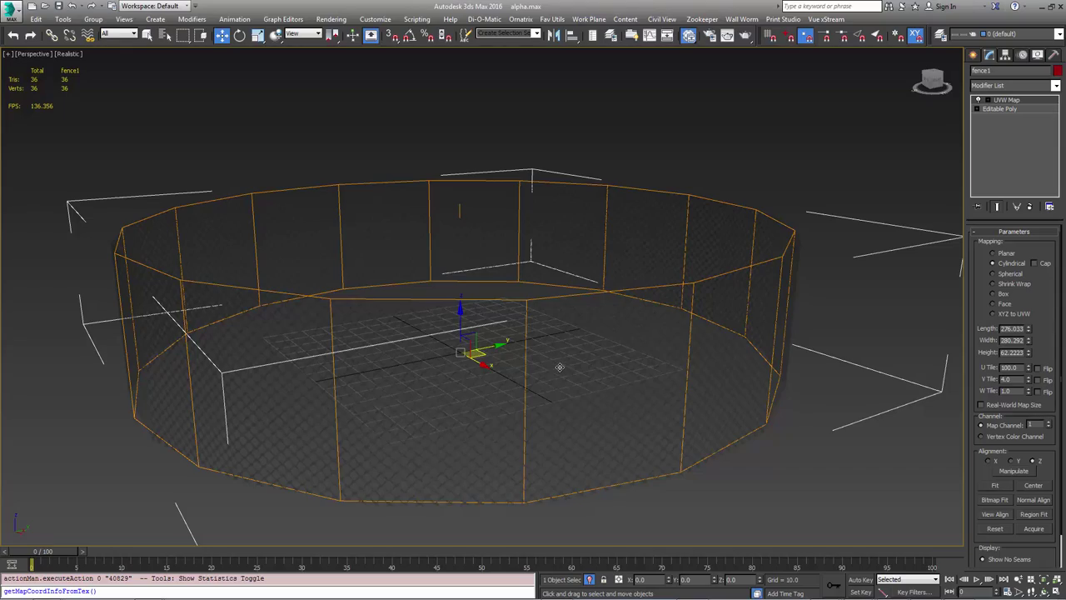
scroll(560, 367, "up", 2)
scroll(560, 368, "up", 3)
scroll(560, 368, "up", 3)
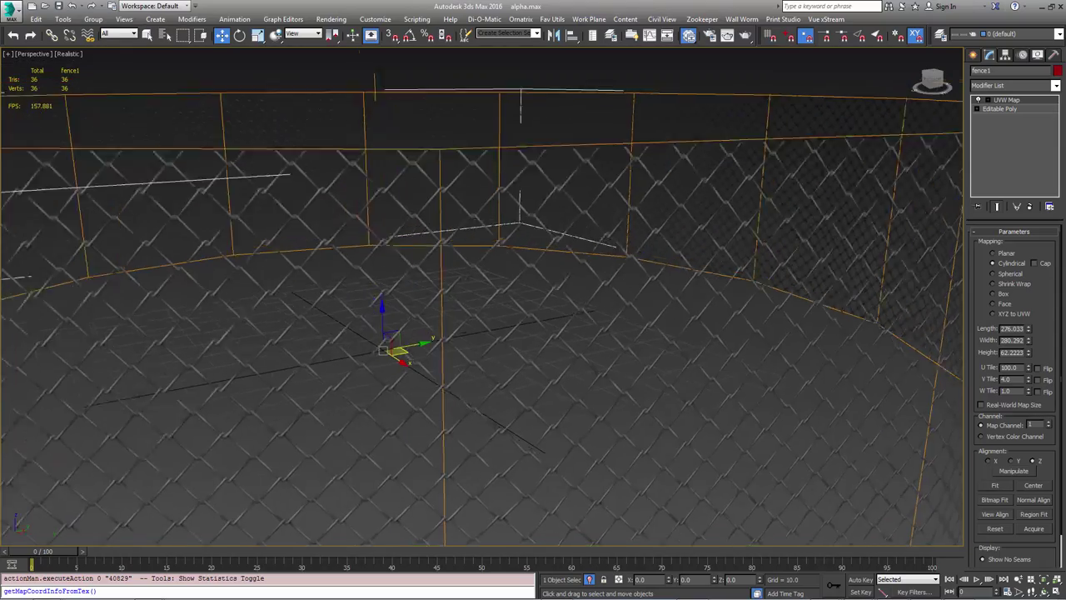
scroll(500, 334, "up", 1)
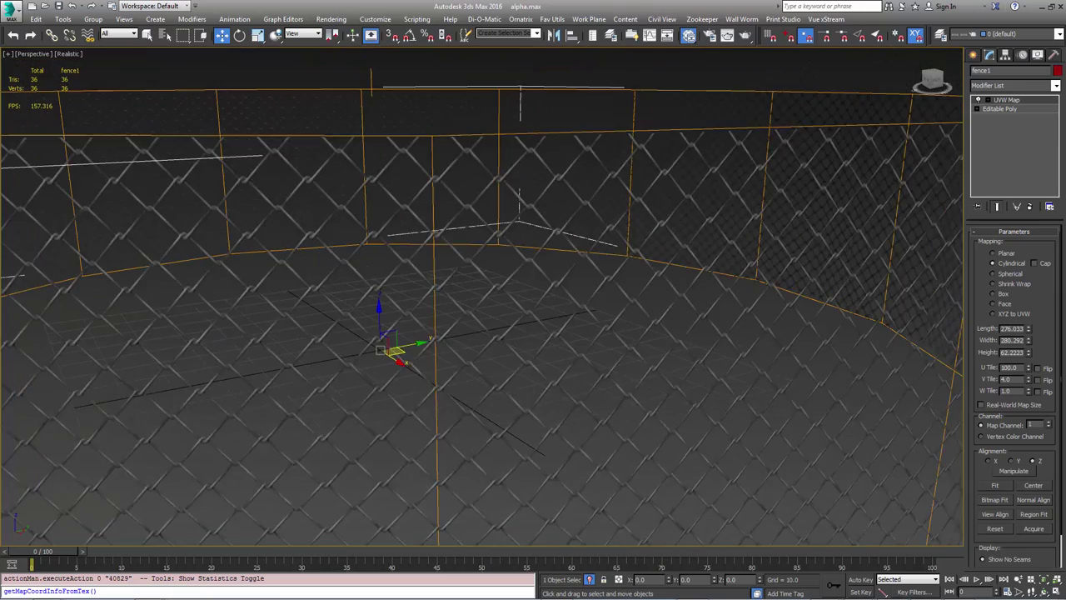
scroll(500, 333, "down", 2)
scroll(499, 334, "down", 2)
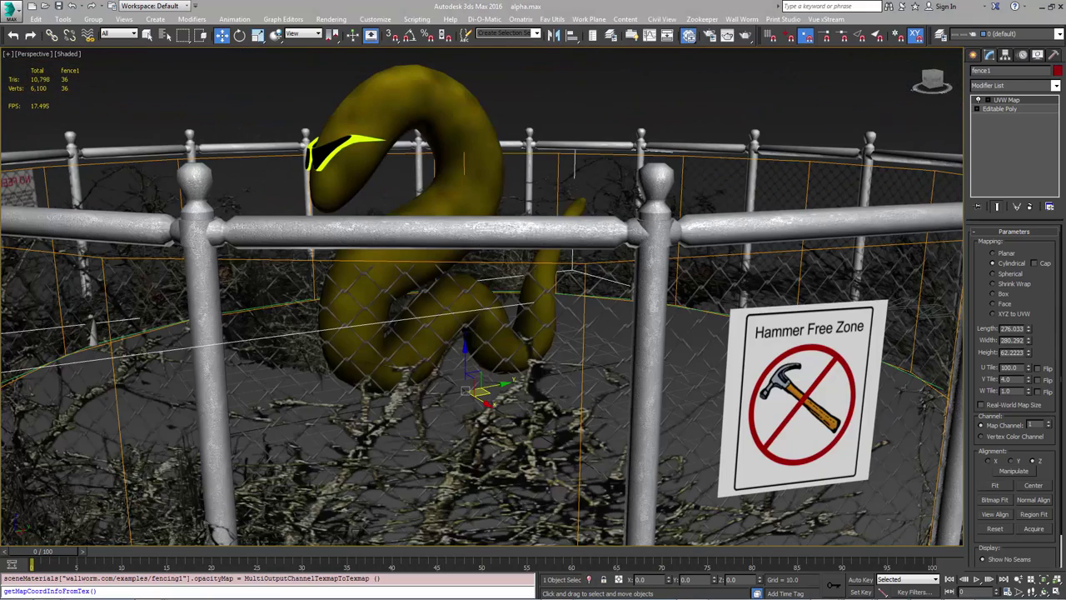
left_click(689, 35)
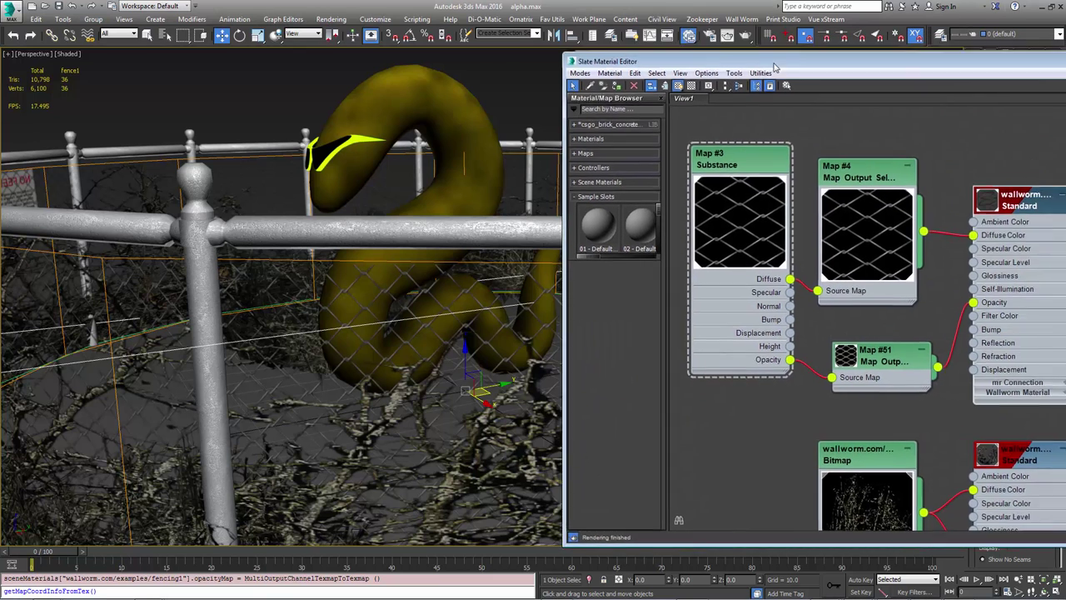
left_click_drag(808, 67, 670, 66)
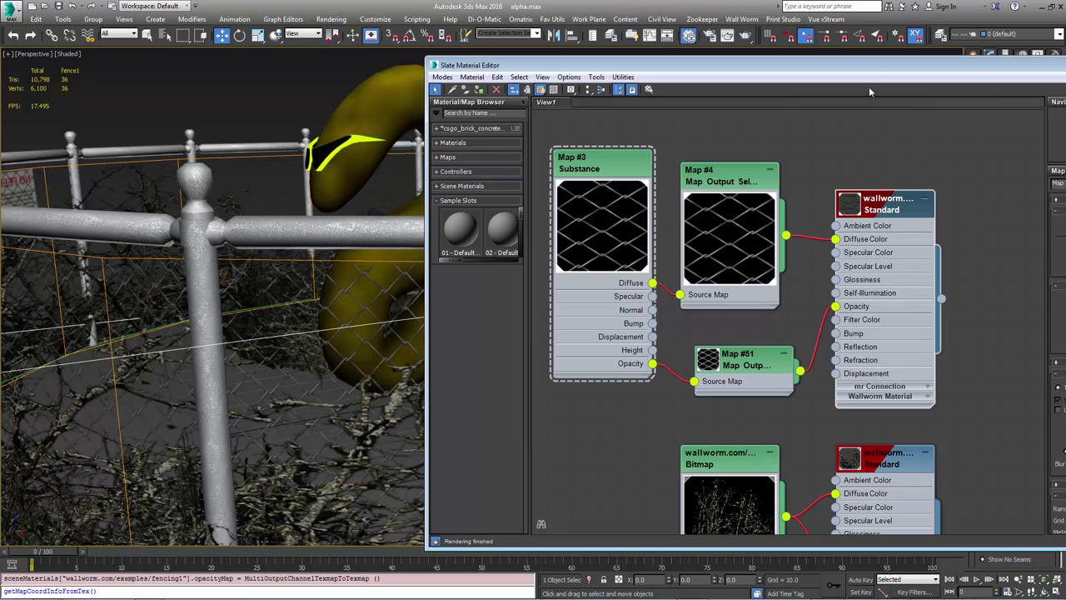
left_click_drag(874, 74, 843, 55)
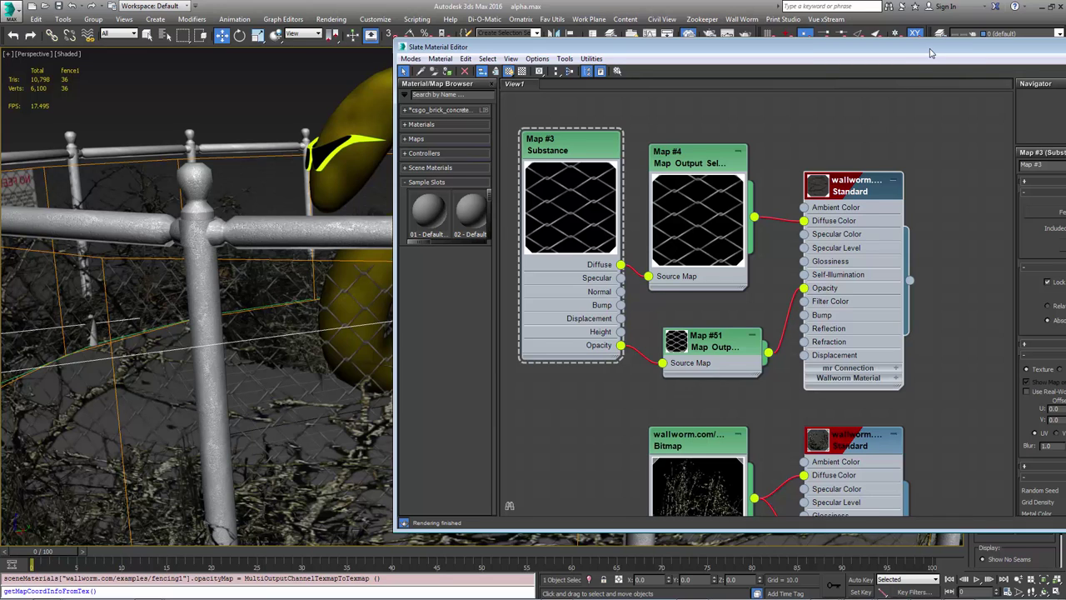
left_click_drag(931, 53, 914, 53)
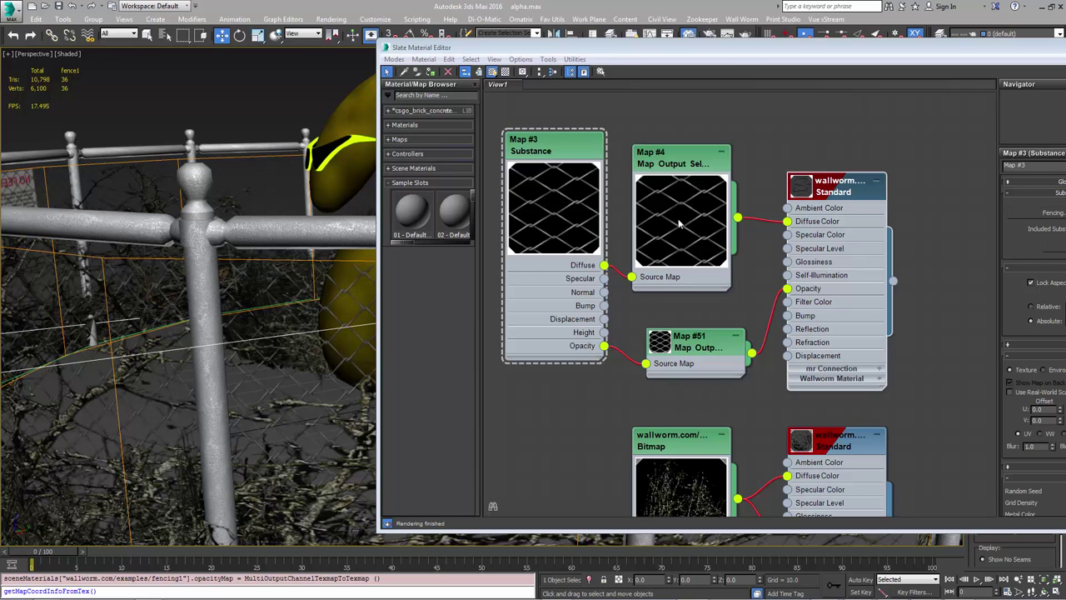
mouse_move(770, 429)
middle_mouse_down()
mouse_move(733, 375)
mouse_move(741, 341)
middle_mouse_up()
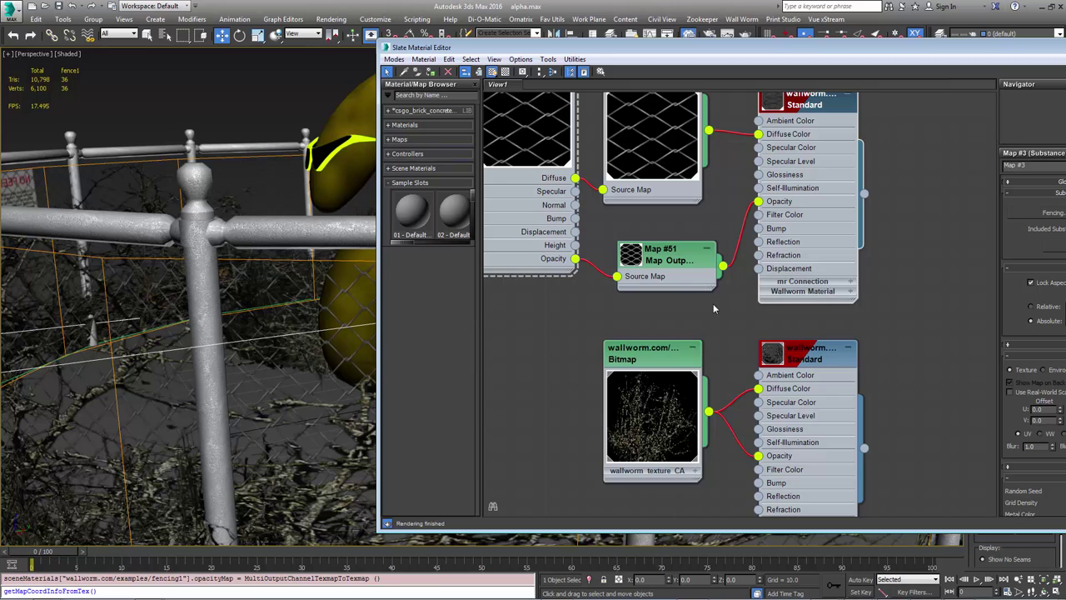
mouse_move(713, 308)
middle_mouse_down()
mouse_move(716, 425)
mouse_move(766, 425)
middle_mouse_up()
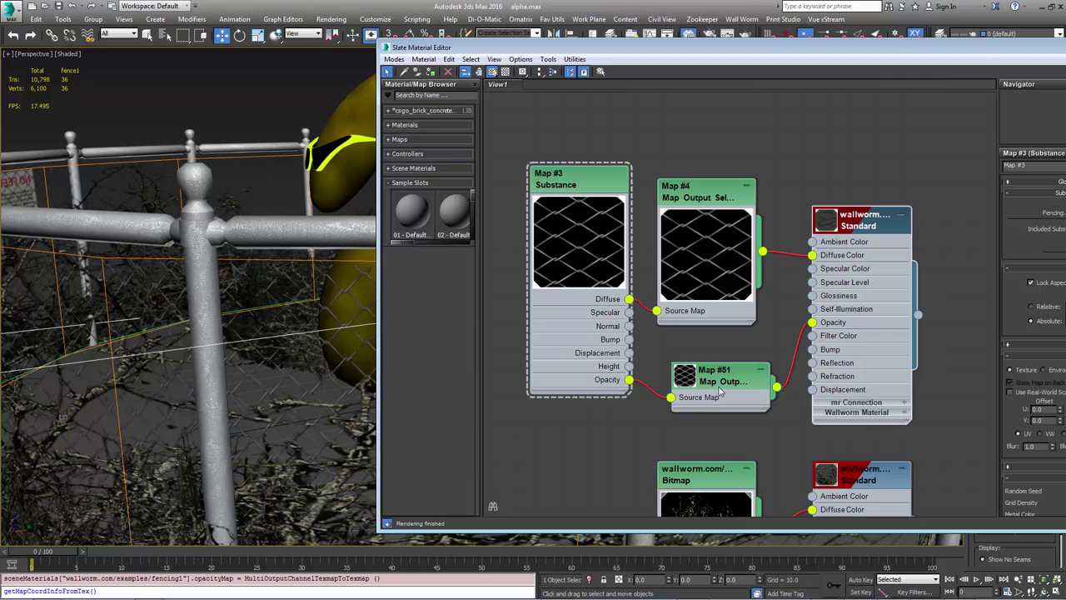
left_click_drag(717, 382, 703, 354)
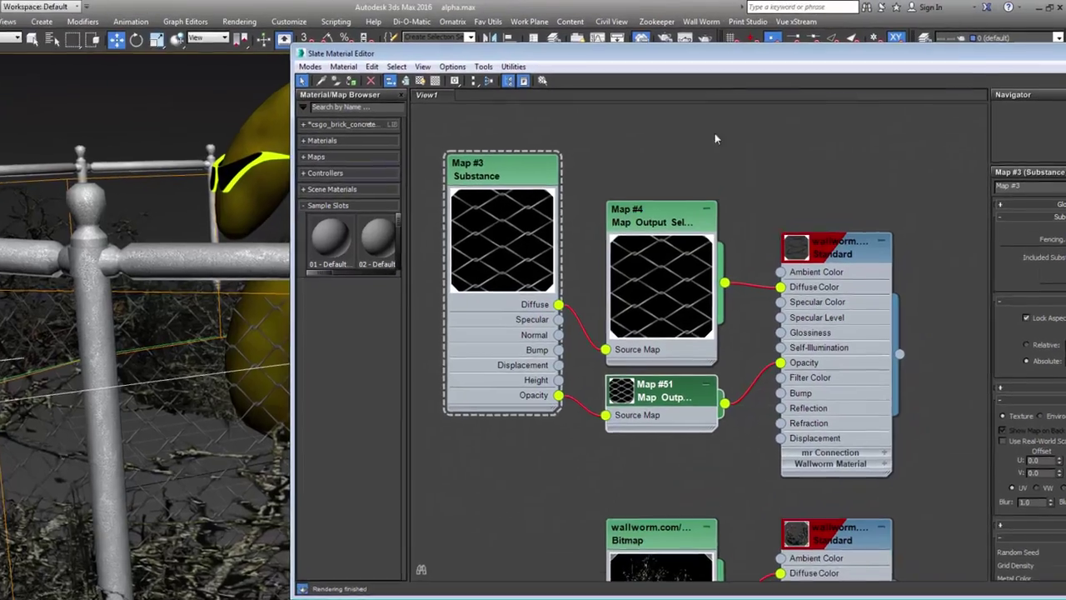
Add Mask map #52, wiring Map #4 into its Map input and Map #51 into its Mask
right_click(754, 119)
mouse_move(628, 231)
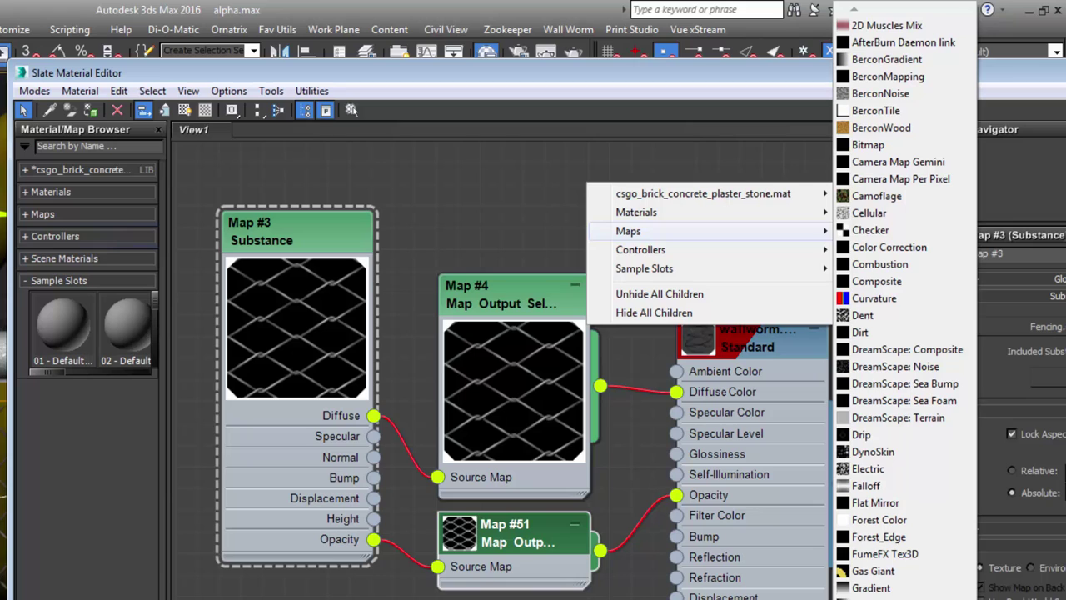
left_click(866, 593)
mouse_move(589, 203)
left_mouse_down()
mouse_move(774, 209)
mouse_move(766, 204)
left_mouse_up()
left_click_drag(600, 385, 678, 219)
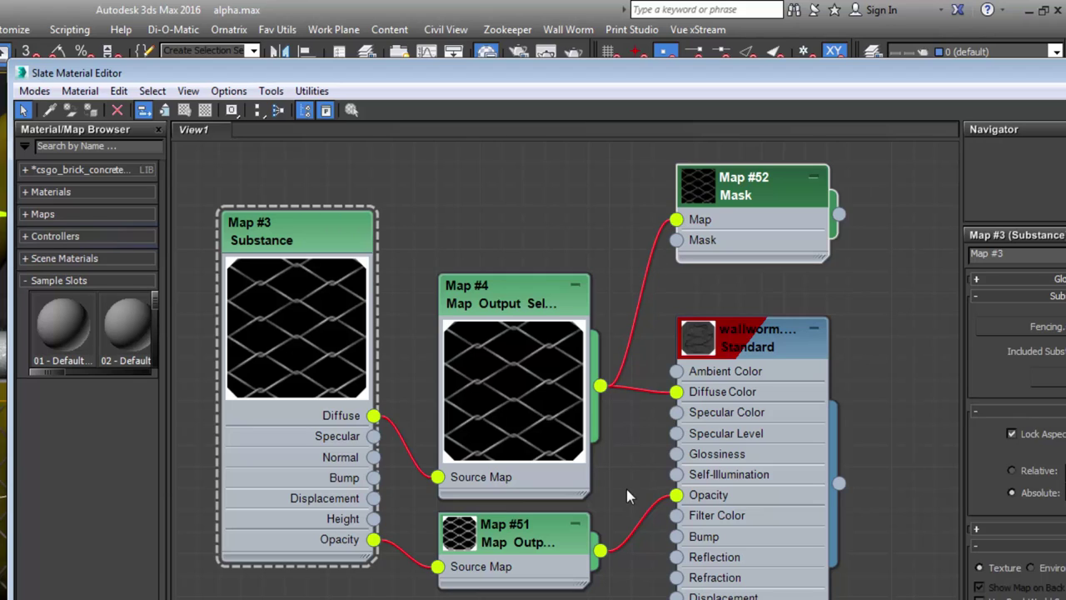
mouse_move(601, 550)
left_mouse_down()
mouse_move(689, 258)
mouse_move(676, 239)
left_mouse_up()
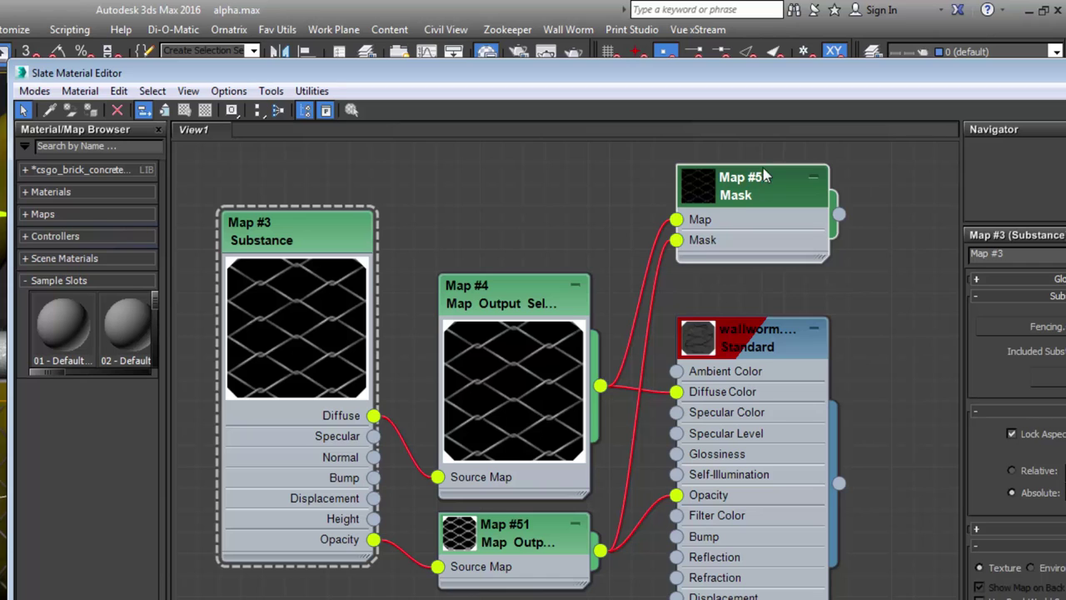
double_click(698, 187)
left_click_drag(730, 261, 448, 262)
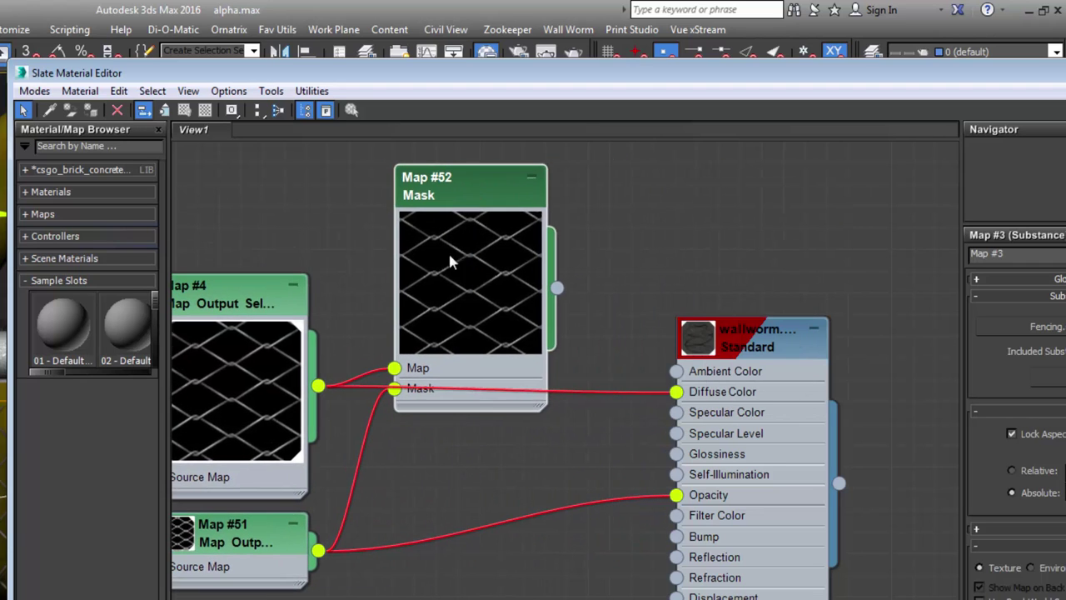
Set Map #52's Render Map output to fence.tga as a 32-bits-per-pixel Targa
right_click(461, 267)
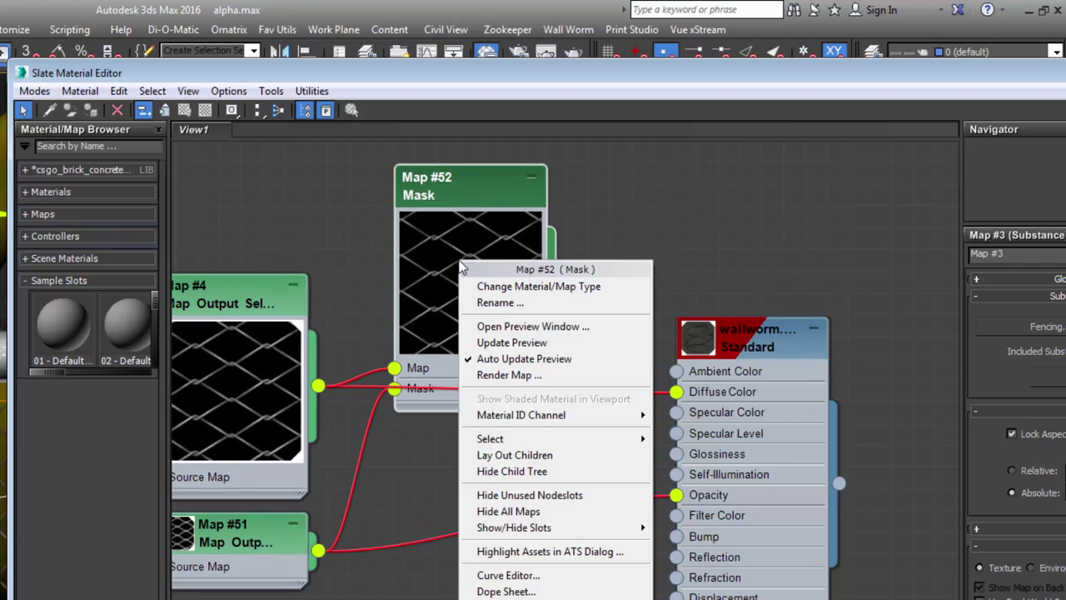
left_click(507, 375)
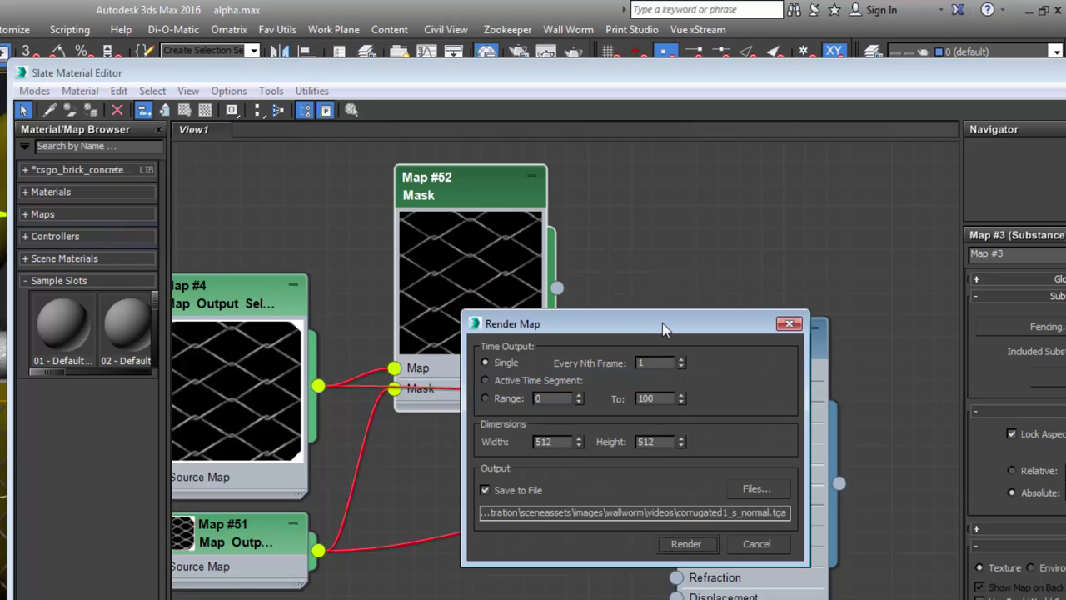
left_click_drag(662, 323, 515, 323)
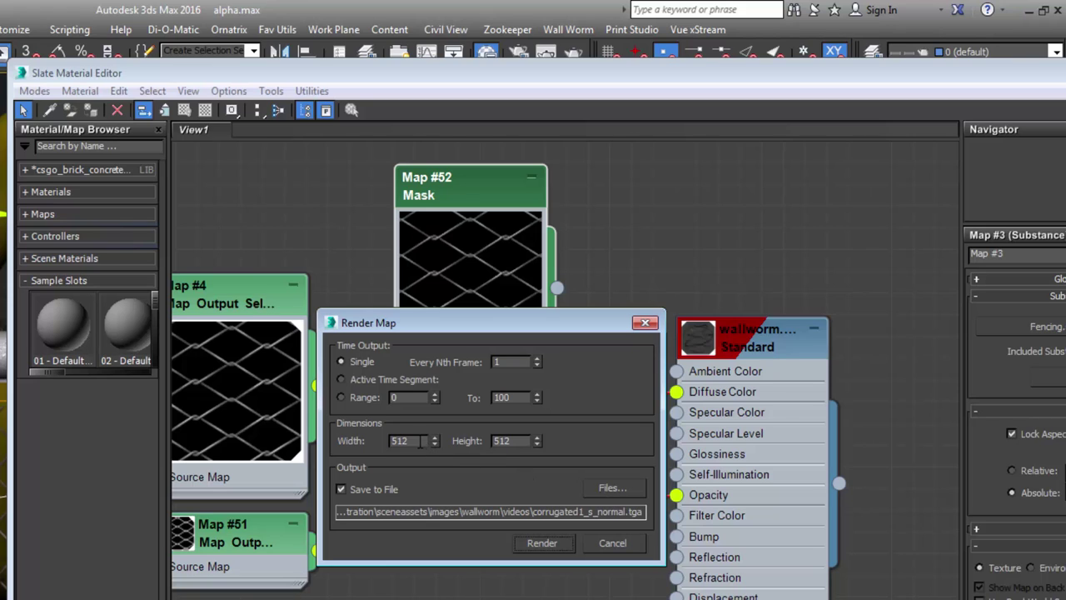
left_click(617, 488)
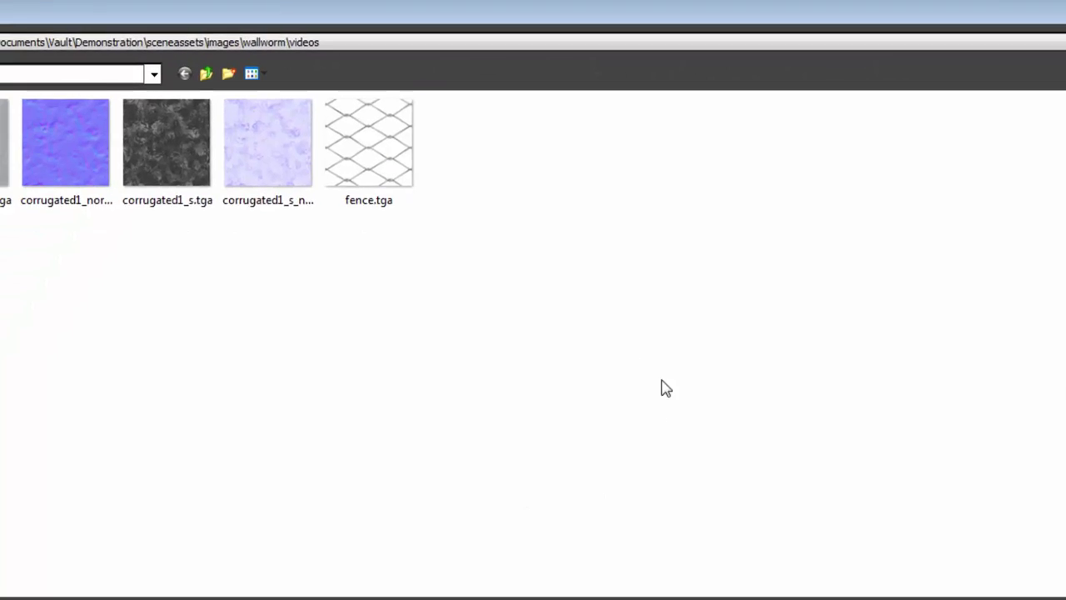
left_click(267, 142)
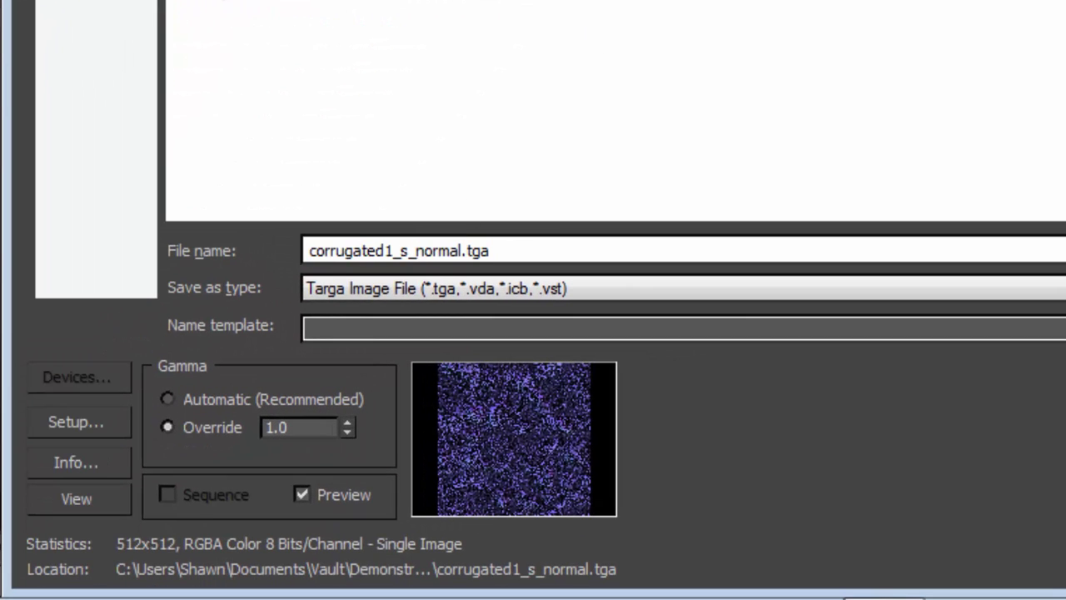
key("Right")
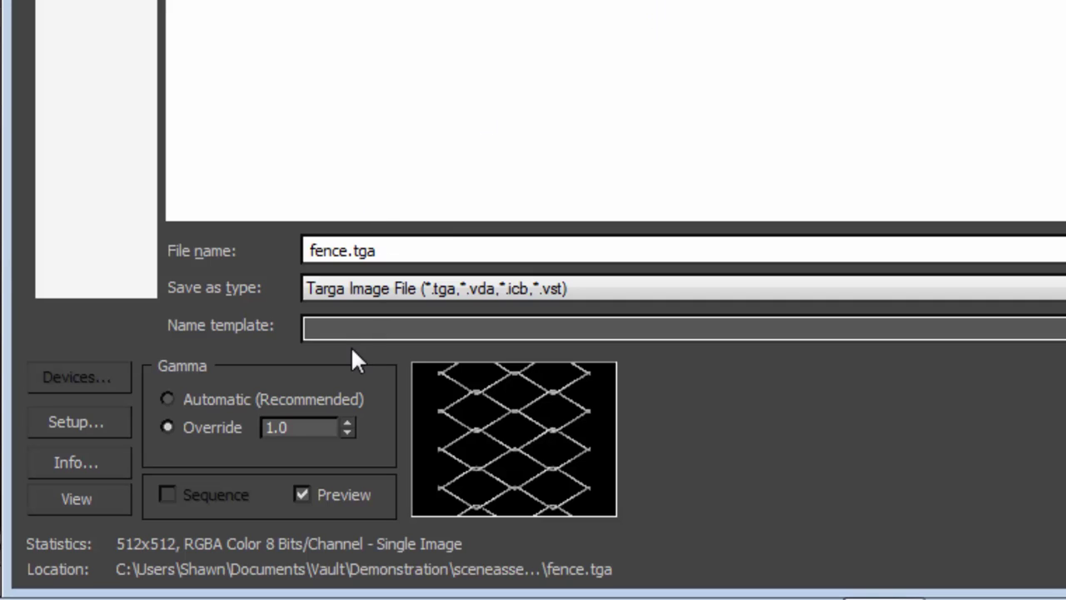
left_click(80, 426)
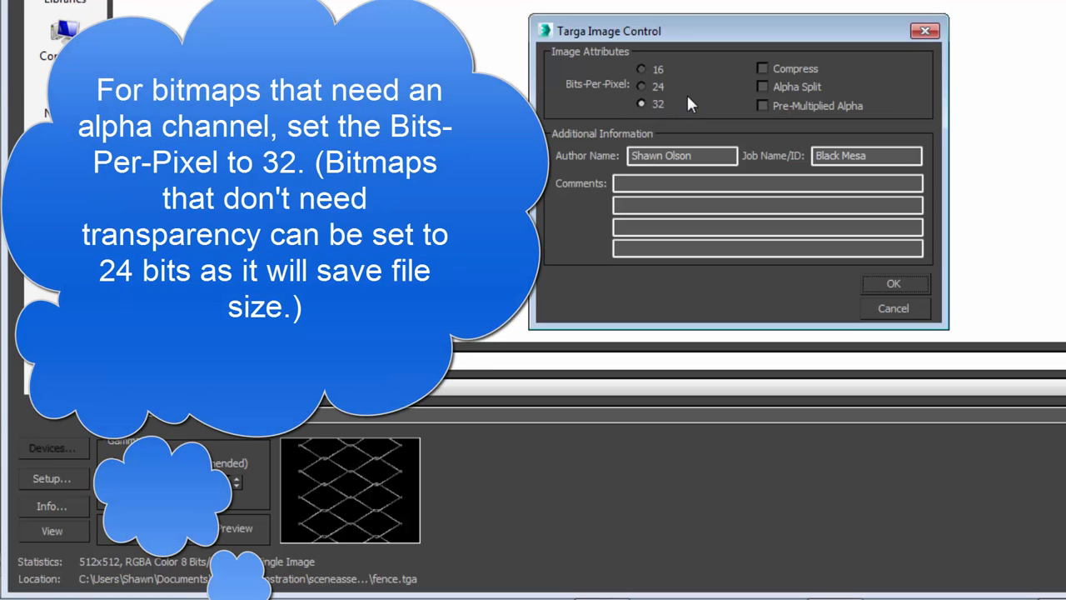
left_click(641, 87)
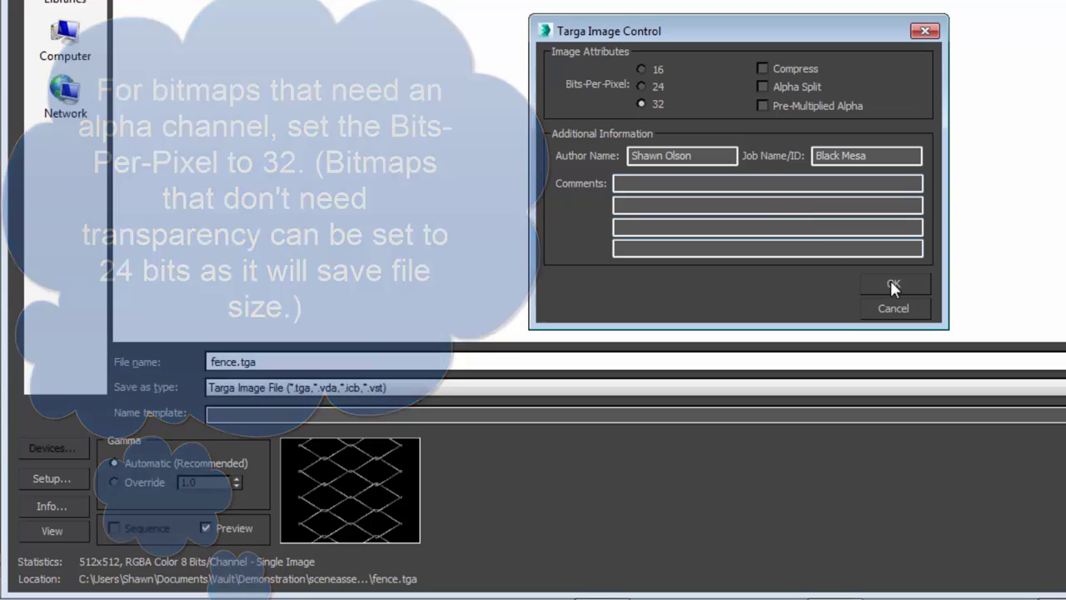
left_click(893, 284)
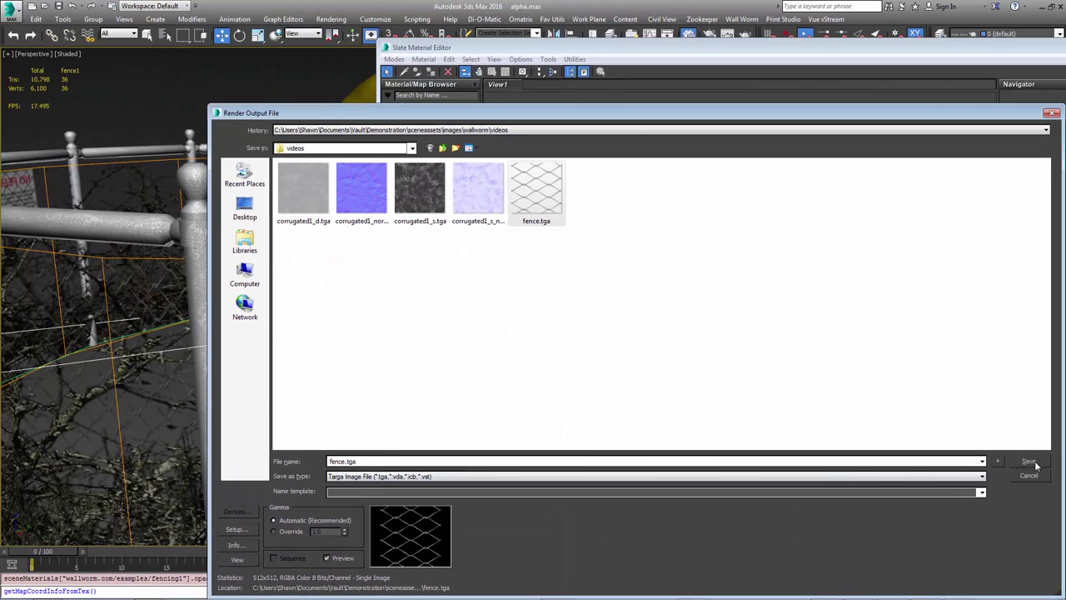
left_click(1032, 462)
Render the Mask map to a 512×512 fence.tga, overwriting it, and check pixel alpha values
left_click(584, 349)
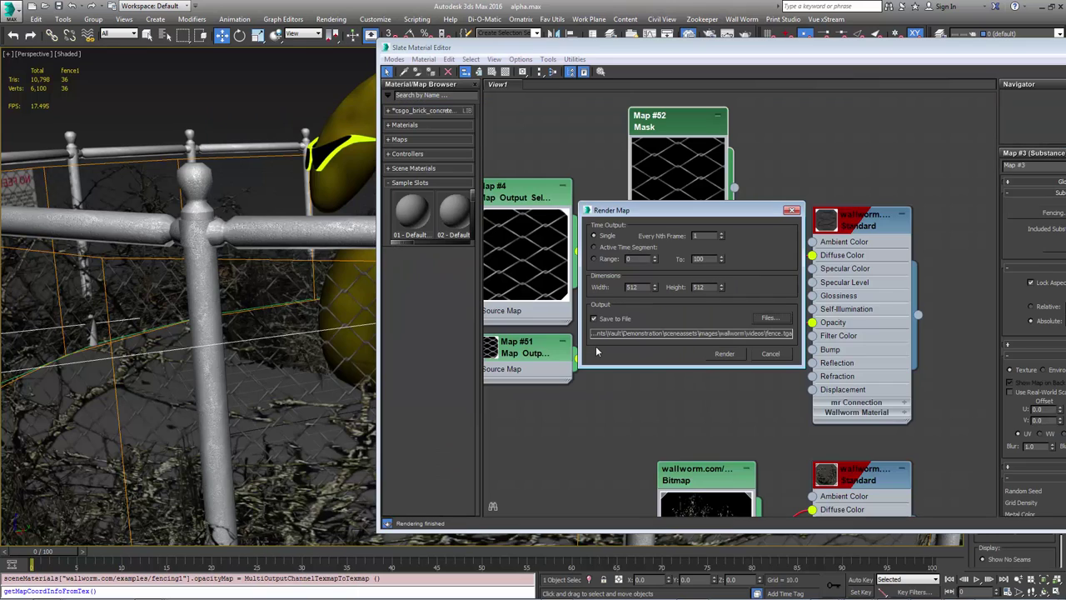
left_click(724, 353)
left_click(509, 318)
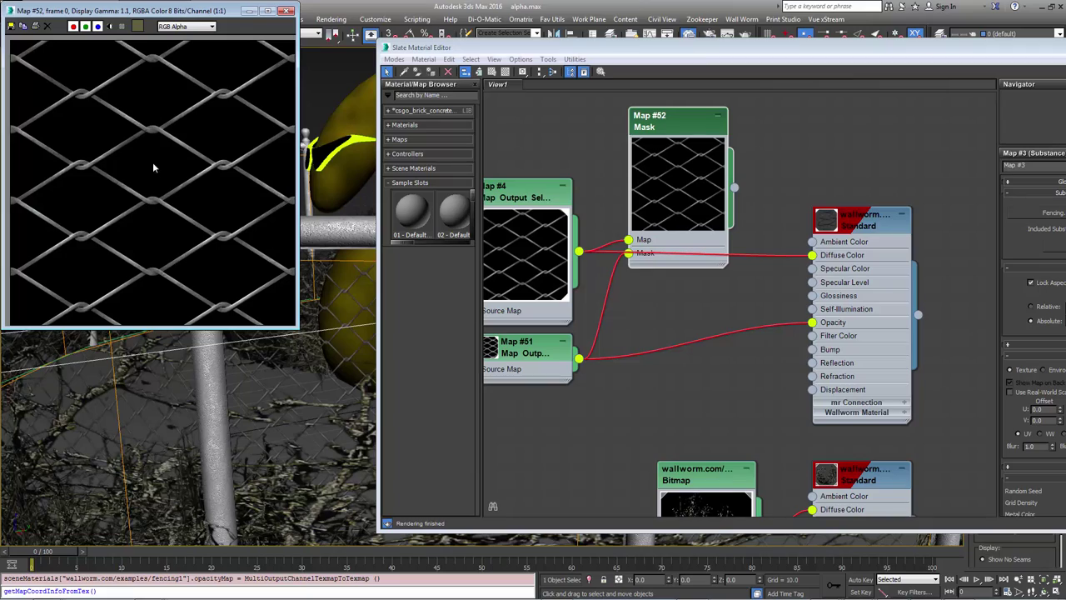
left_click_drag(172, 11, 625, 81)
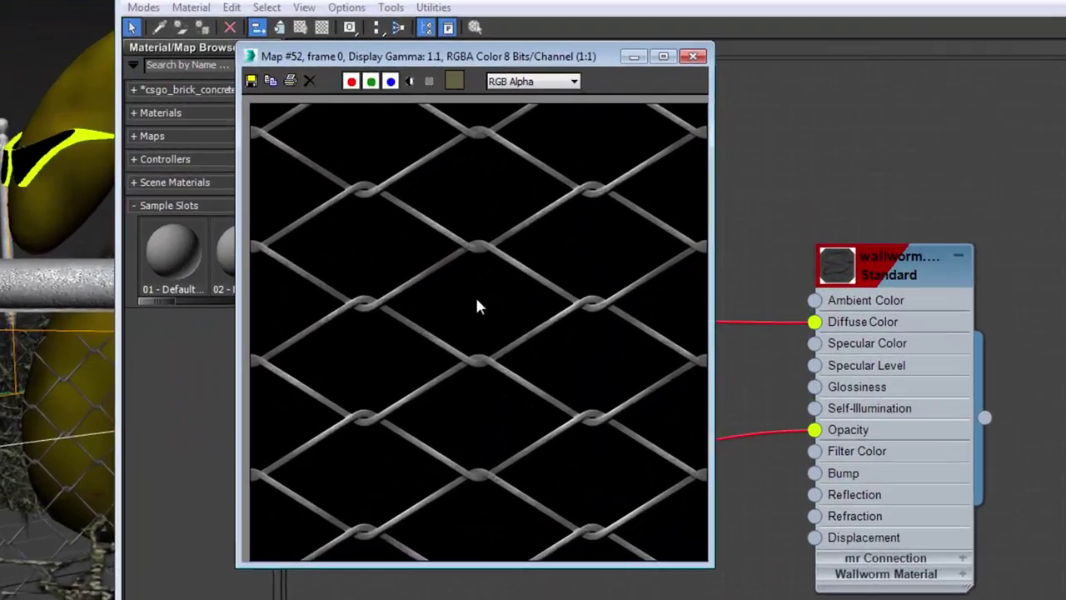
left_click(602, 229)
left_click_drag(348, 366, 414, 417)
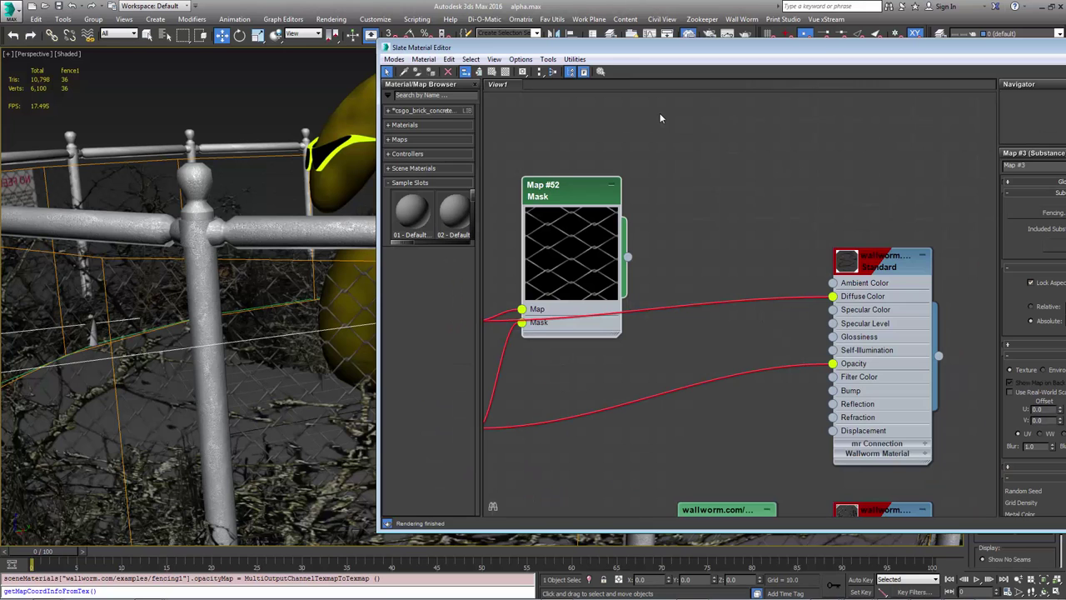
right_click(659, 115)
mouse_move(688, 145)
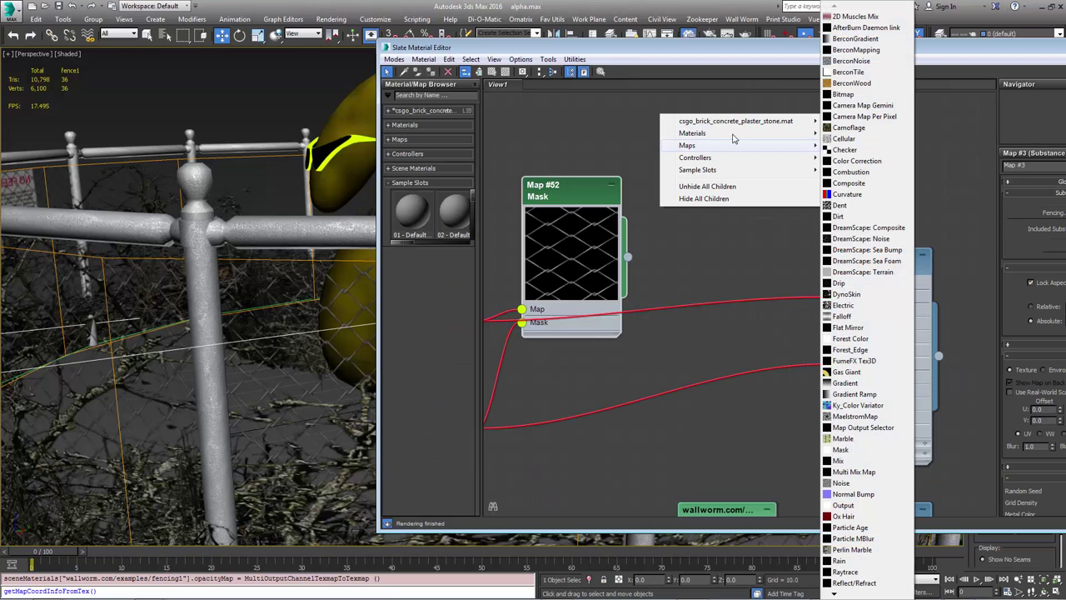
Add Bitmap Map #53 loading fence.tga and wire it into the Standard material's Diffuse Color
left_click(847, 95)
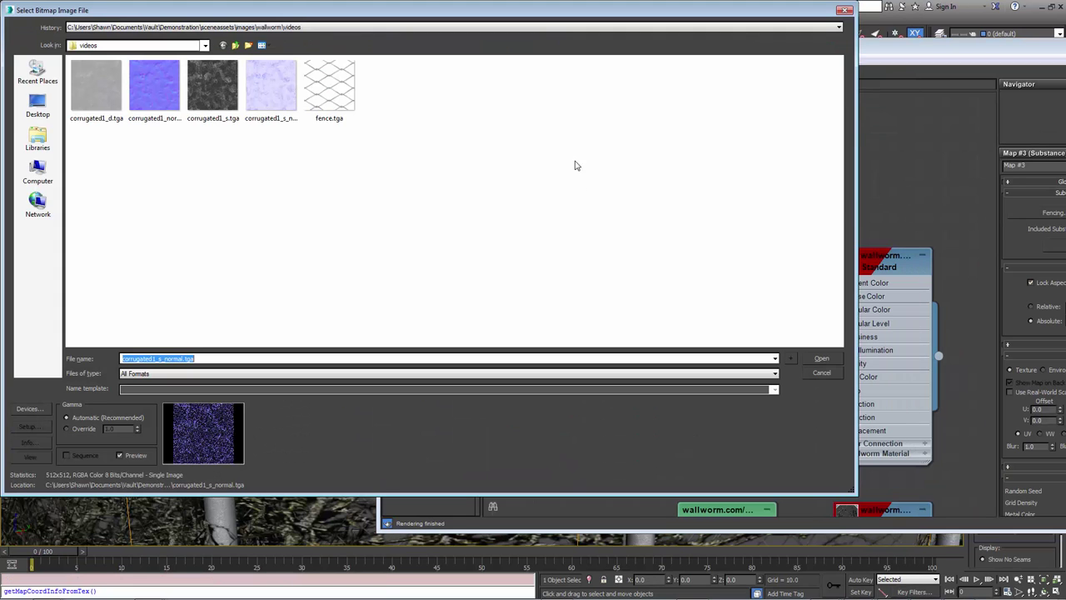
key("Escape")
left_click_drag(658, 123, 598, 171)
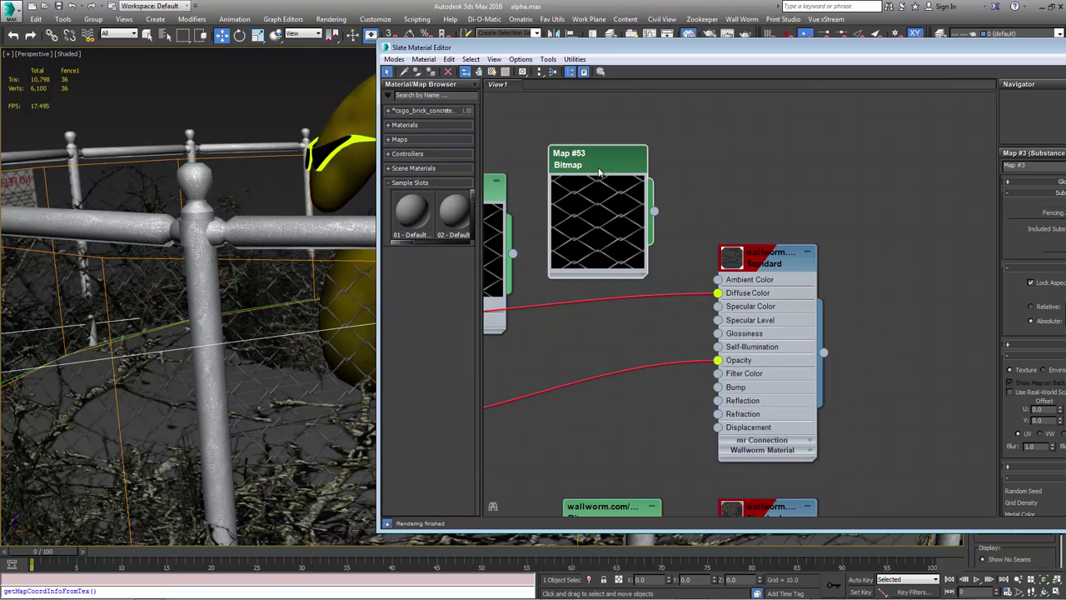
middle_click_drag(698, 200, 714, 231)
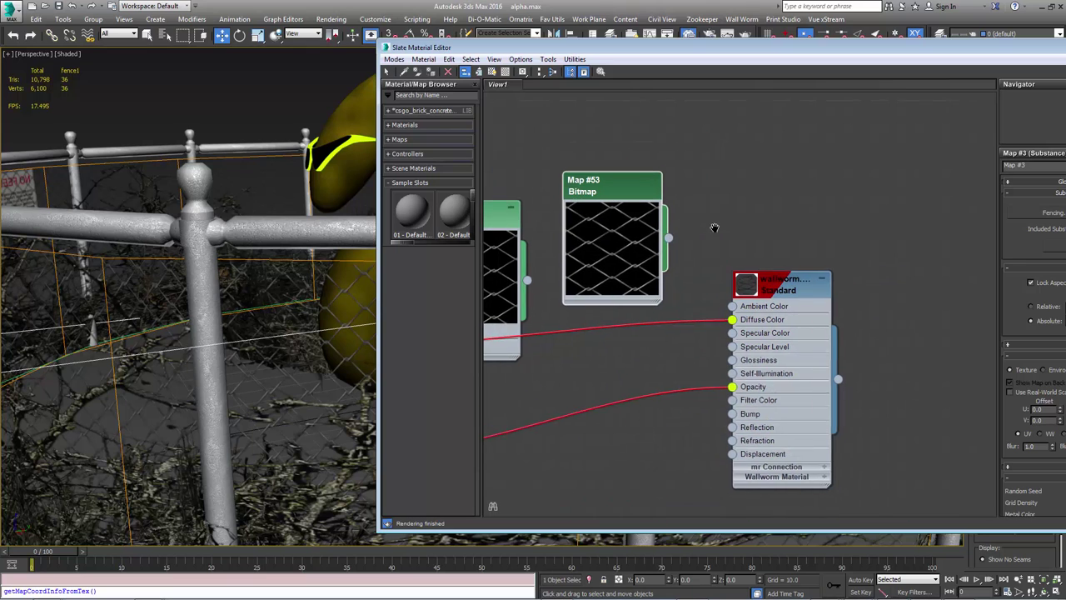
left_click_drag(669, 242, 734, 327)
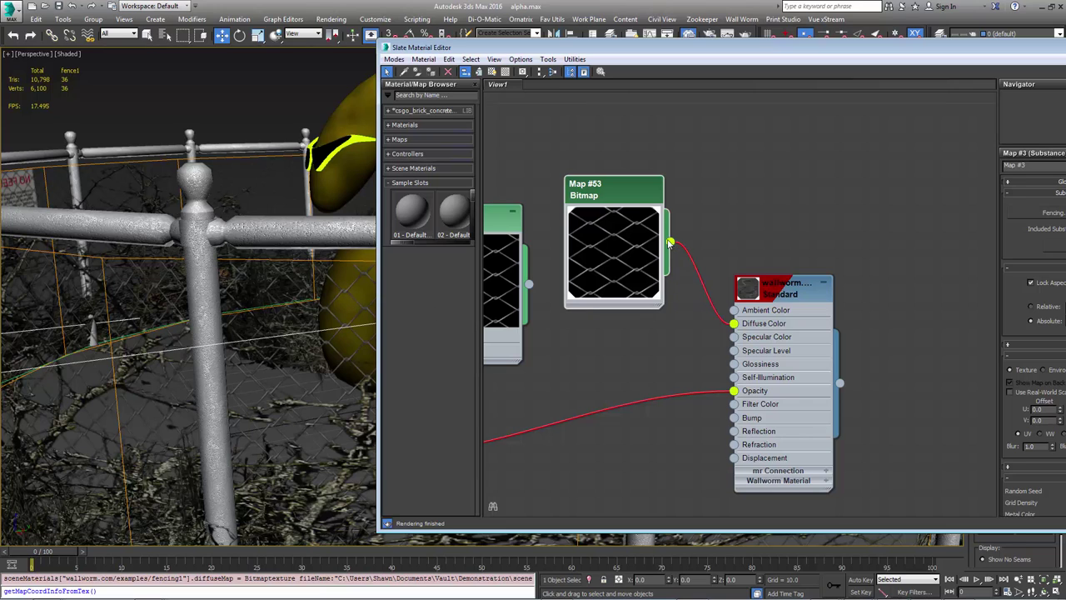
Wire Map #53's fence.tga output into the Standard material's Opacity input
left_click_drag(670, 243, 734, 391)
left_click_drag(604, 197, 619, 283)
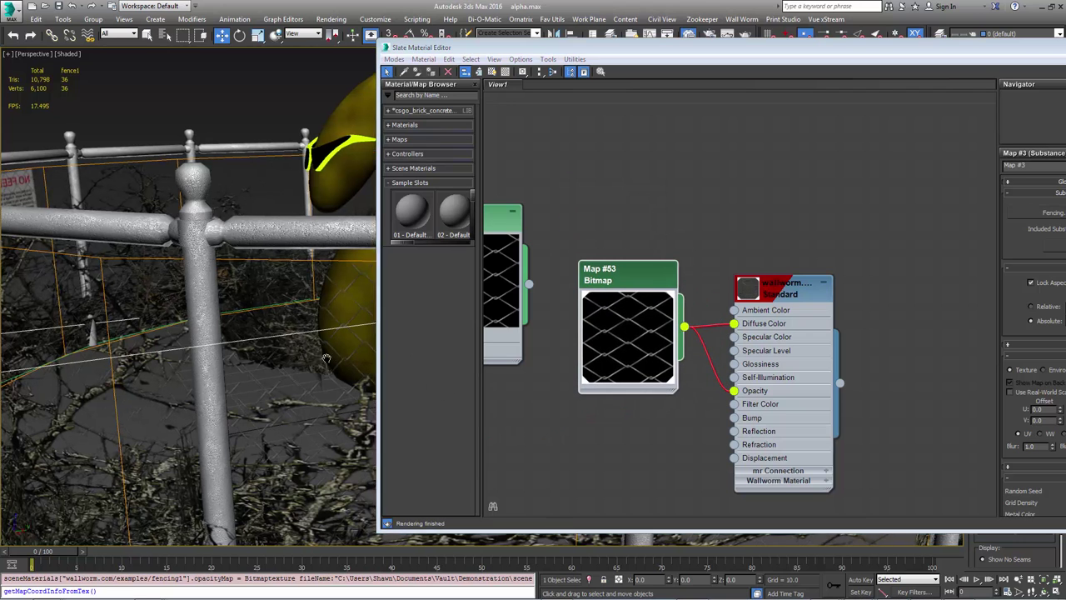
middle_click_drag(328, 374, 291, 335, "alt")
scroll(282, 325, "up", 3)
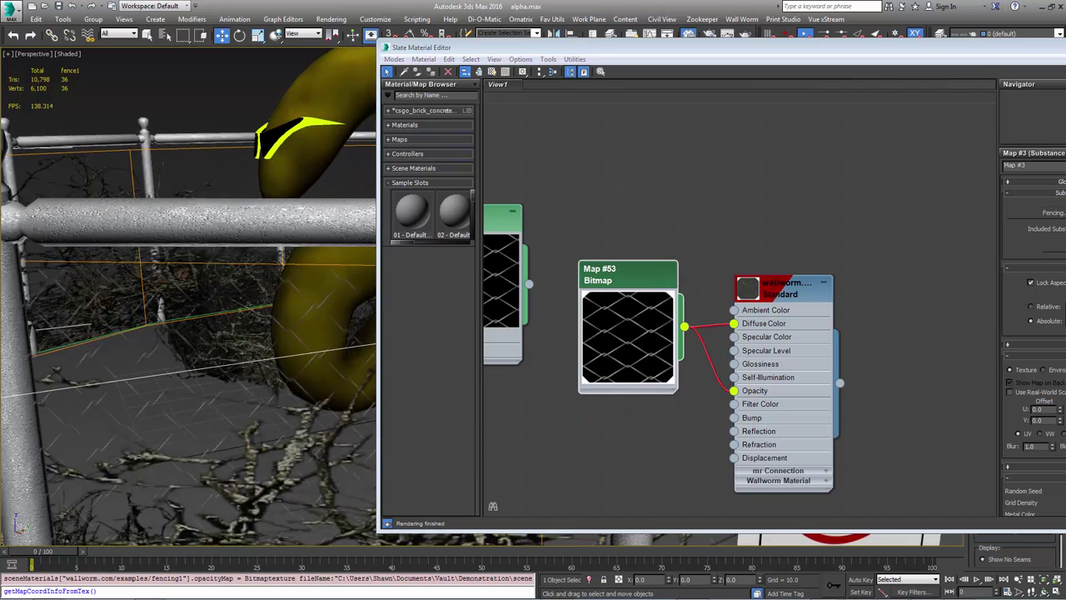
scroll(283, 325, "up", 3)
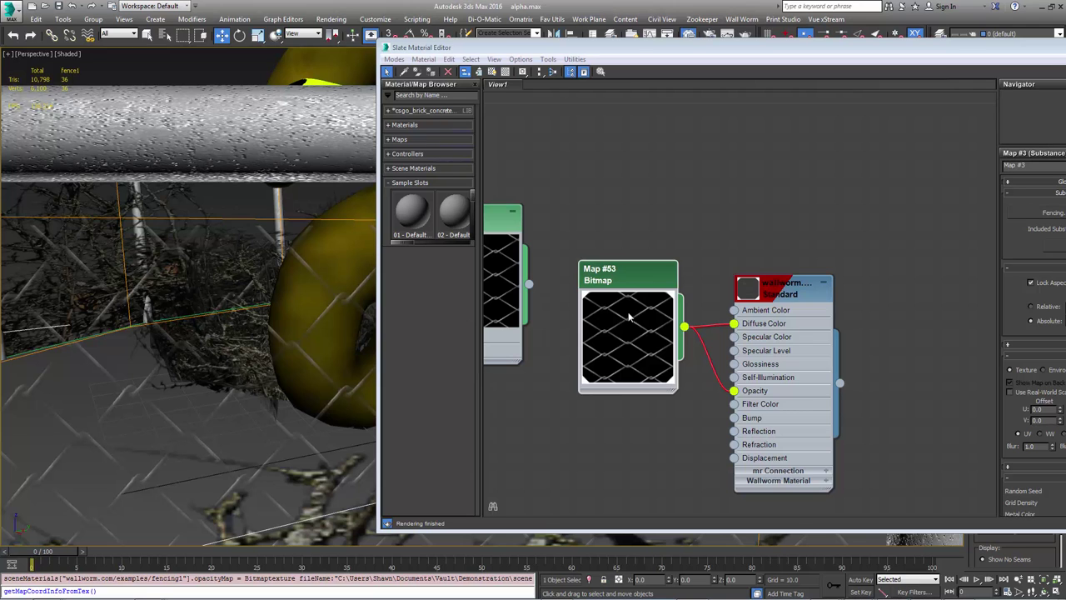
middle_click_drag(663, 318, 612, 288)
scroll(612, 289, "down", 2)
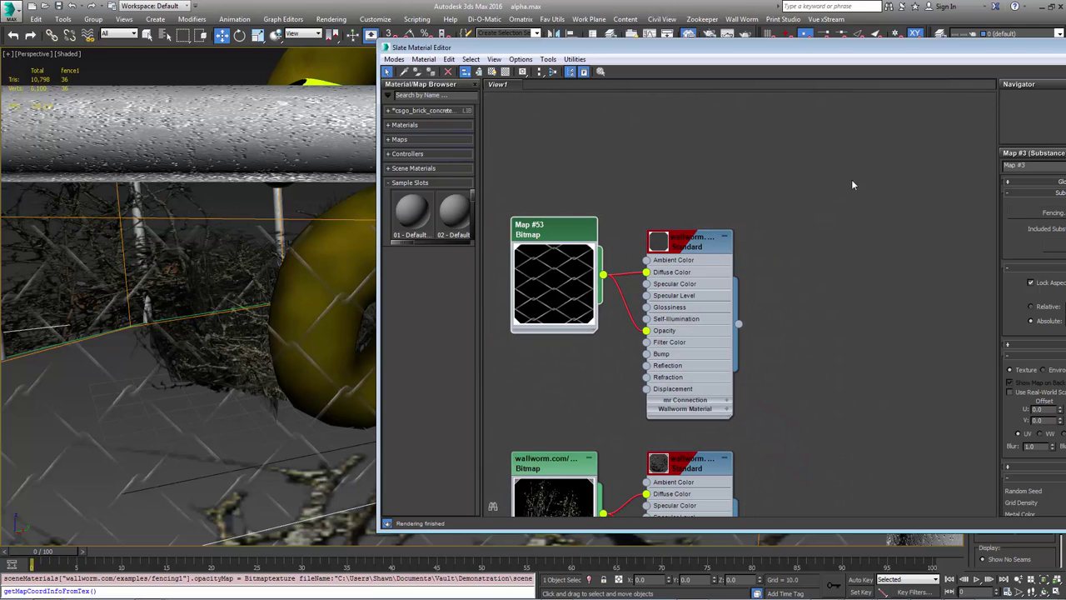
left_click_drag(745, 50, 687, 23)
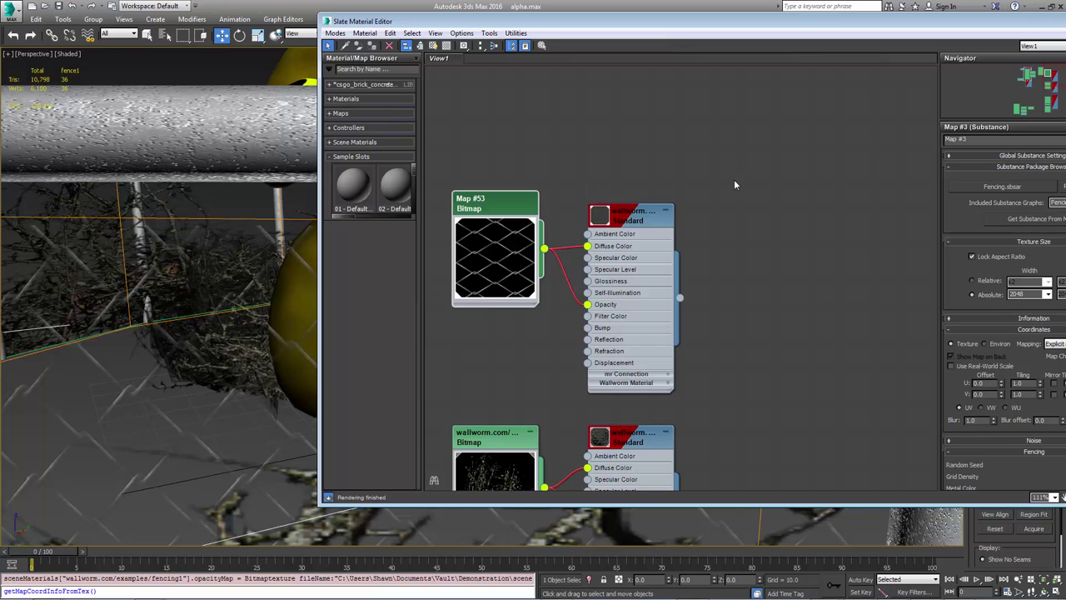
mouse_move(787, 42)
left_mouse_down()
mouse_move(723, 40)
mouse_move(843, 49)
left_mouse_up()
Set Map #53's Mono Channel Output to Alpha so the chain-link turns see-through
left_click(533, 171)
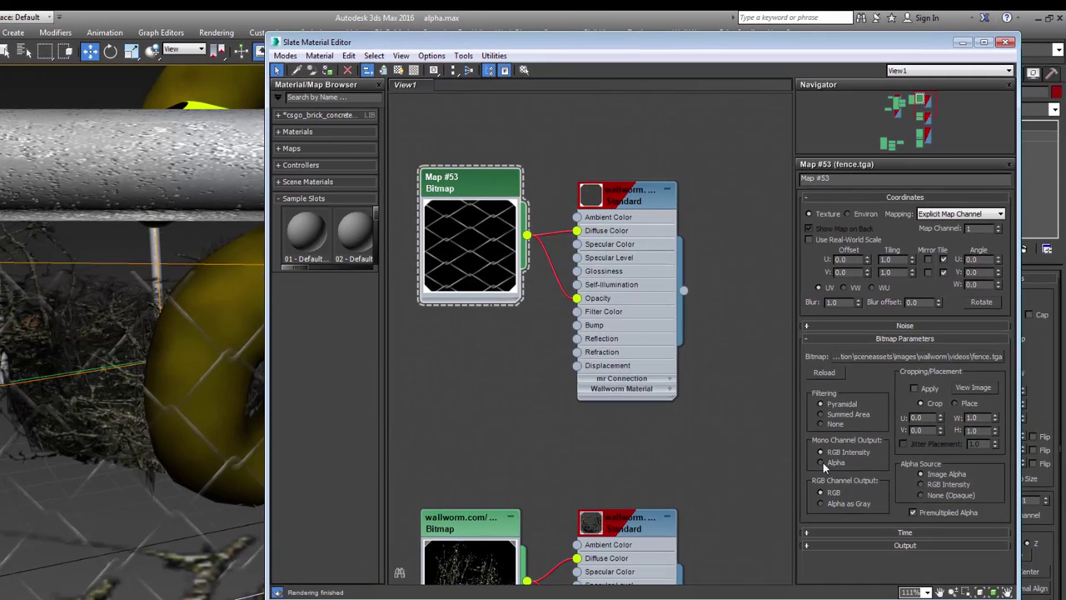
left_click(822, 463)
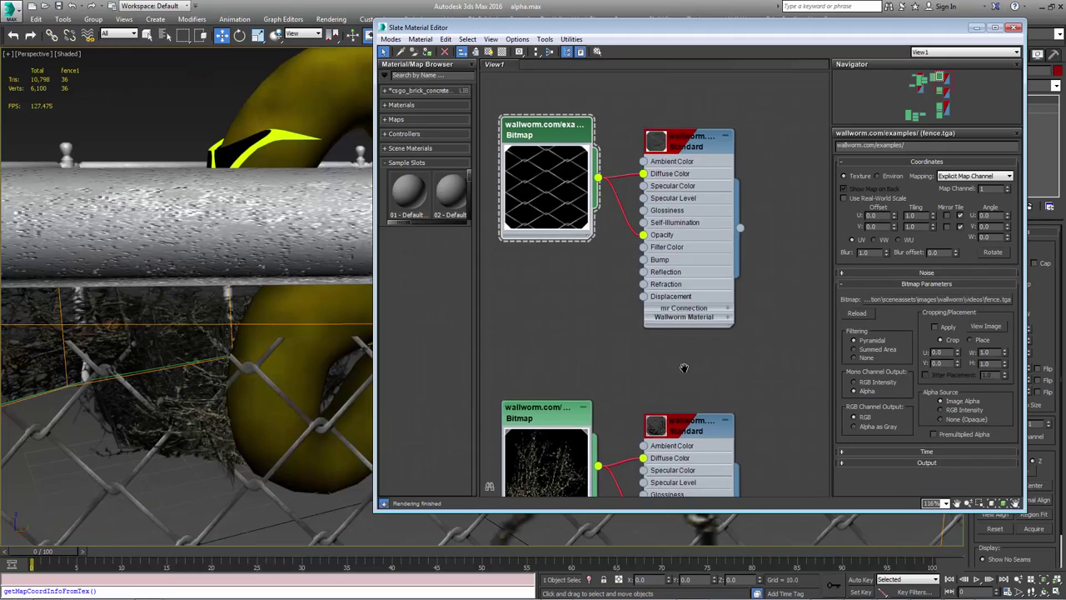
Bring up the deadbush1.tga bitmap's parameters and change its Mono Channel Output setting
middle_click_drag(685, 369, 697, 321)
scroll(673, 320, "down", 2)
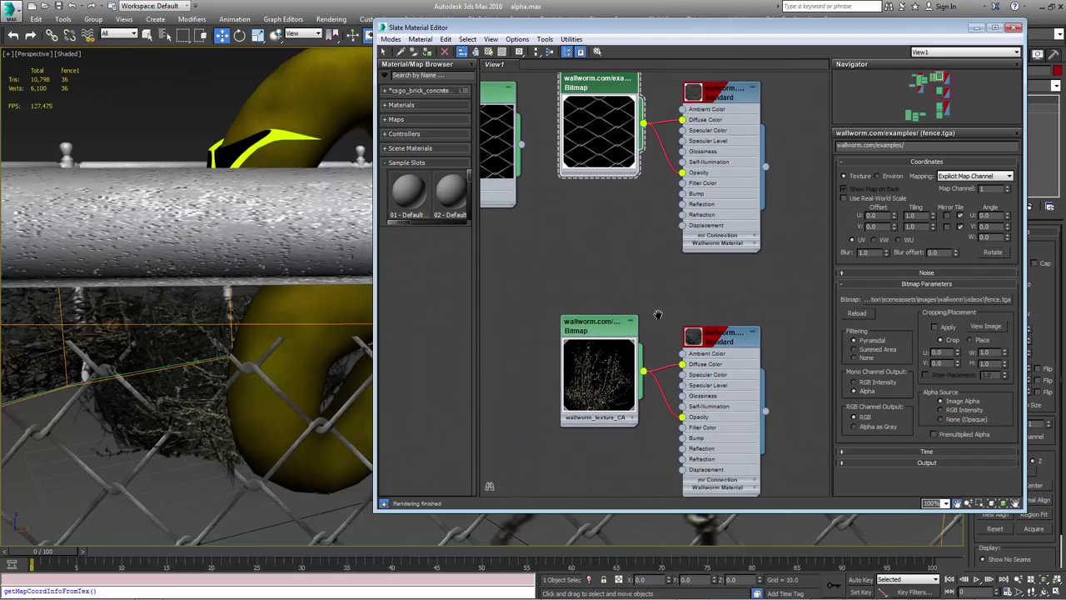
mouse_move(209, 299)
middle_mouse_down("alt")
mouse_move(258, 317)
mouse_move(238, 304)
middle_mouse_up("alt")
scroll(259, 317, "up", 2)
scroll(241, 325, "up", 2)
scroll(220, 339, "up", 2)
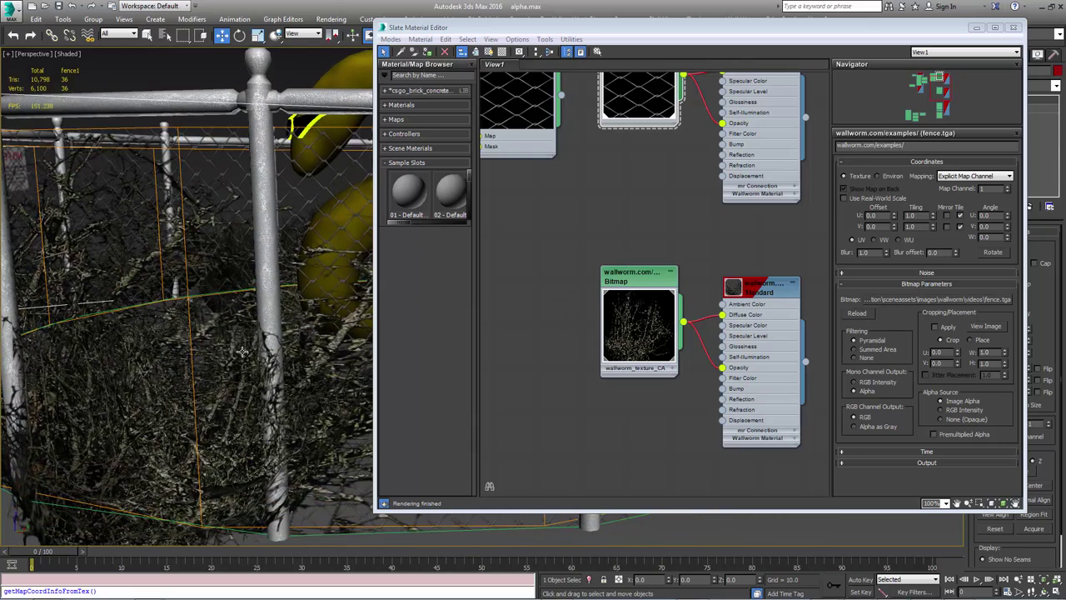
double_click(630, 278)
scroll(645, 291, "up", 4)
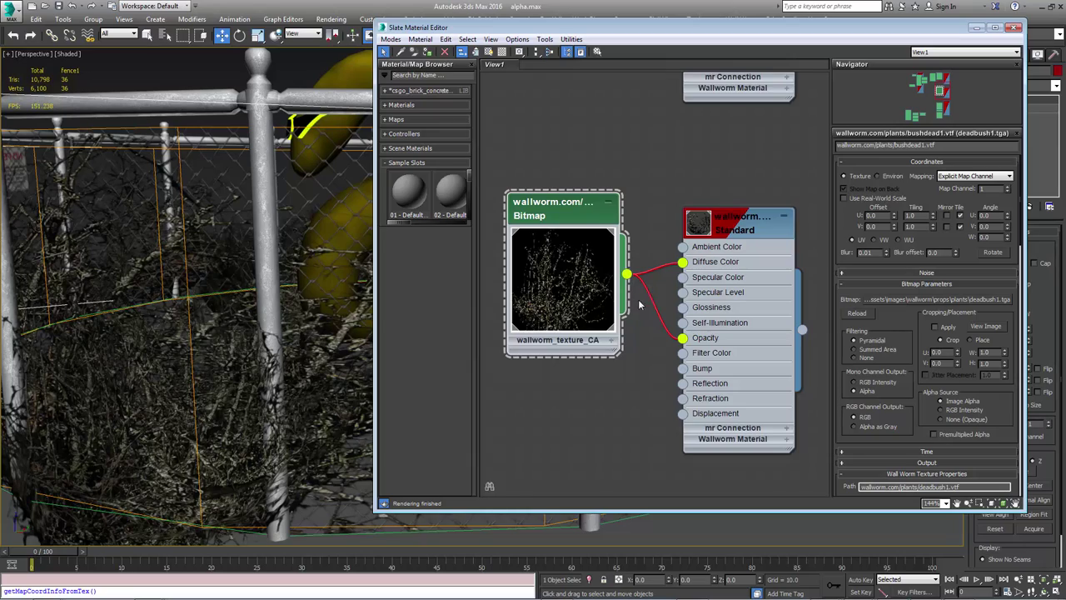
middle_click_drag(626, 273, 646, 319)
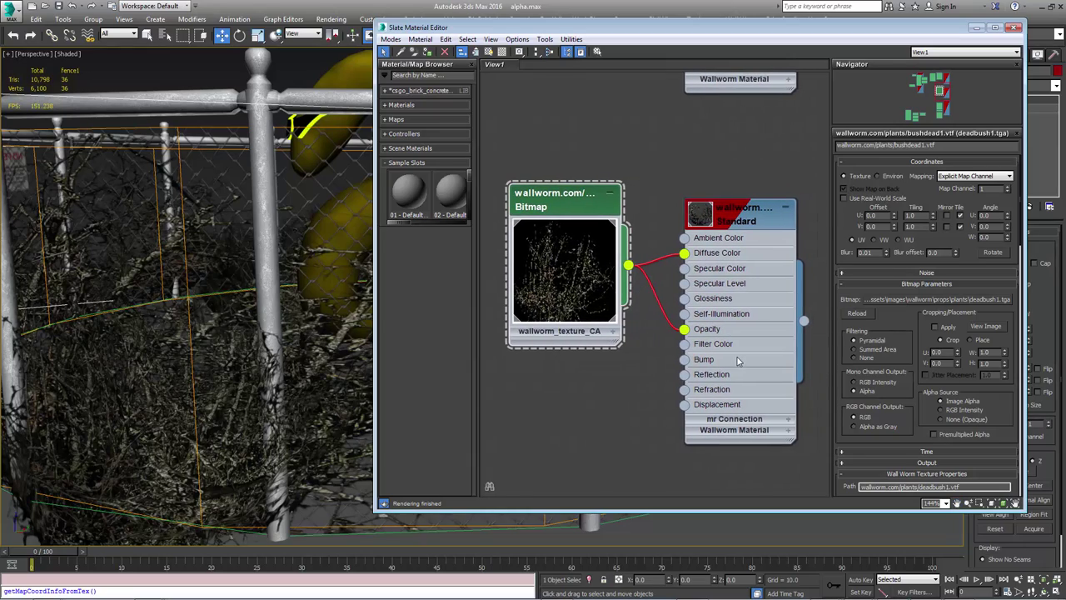
left_click(855, 391)
left_click(865, 383)
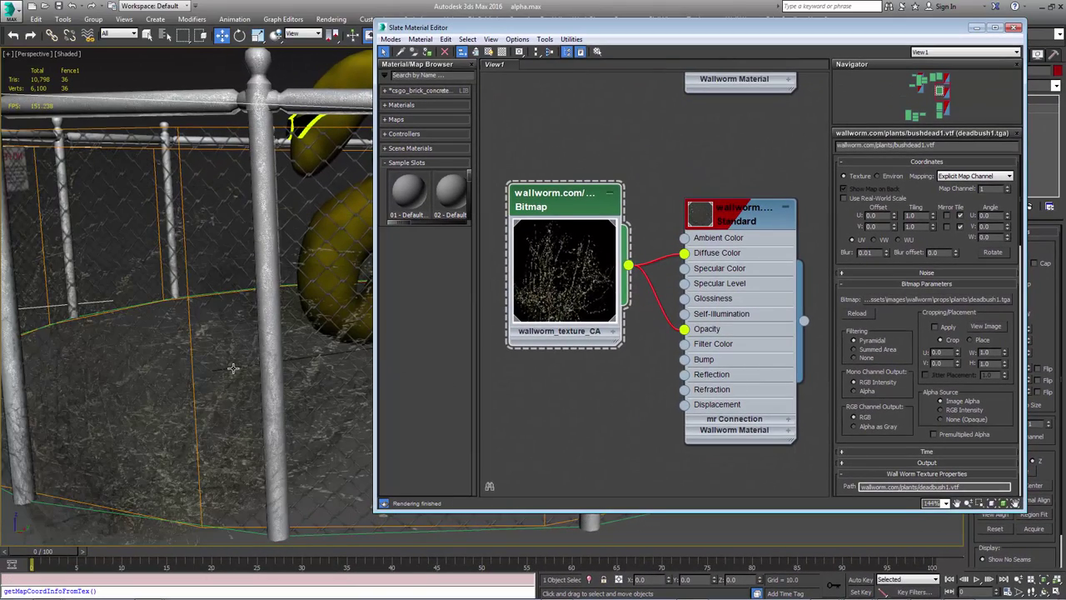
middle_click_drag(254, 371, 270, 370, "alt")
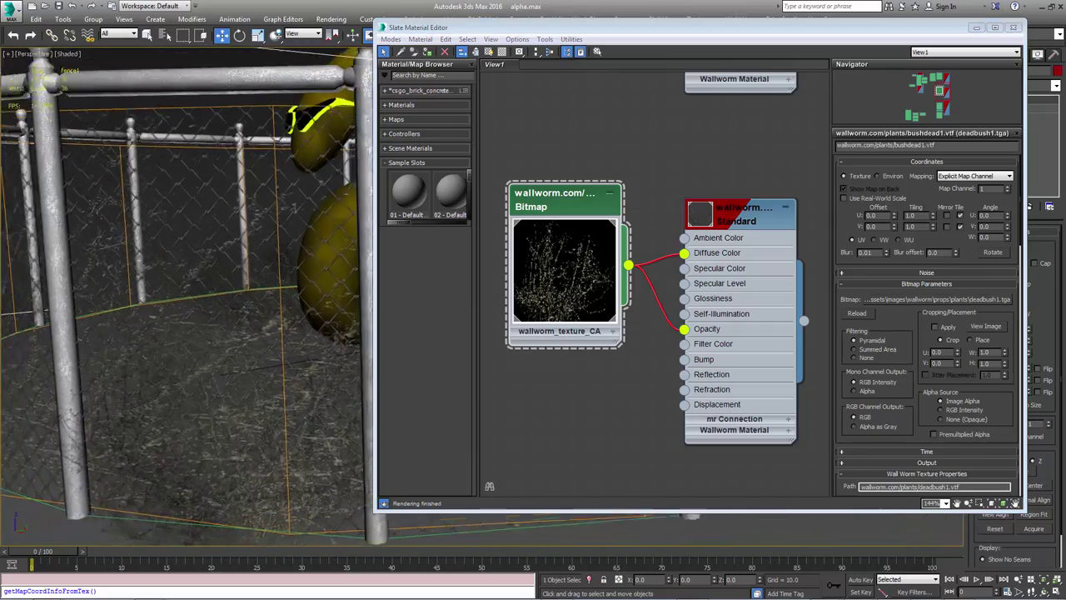
middle_click_drag(269, 371, 299, 366, "alt")
scroll(259, 359, "up", 2)
scroll(259, 359, "up", 2)
scroll(259, 359, "up", 1)
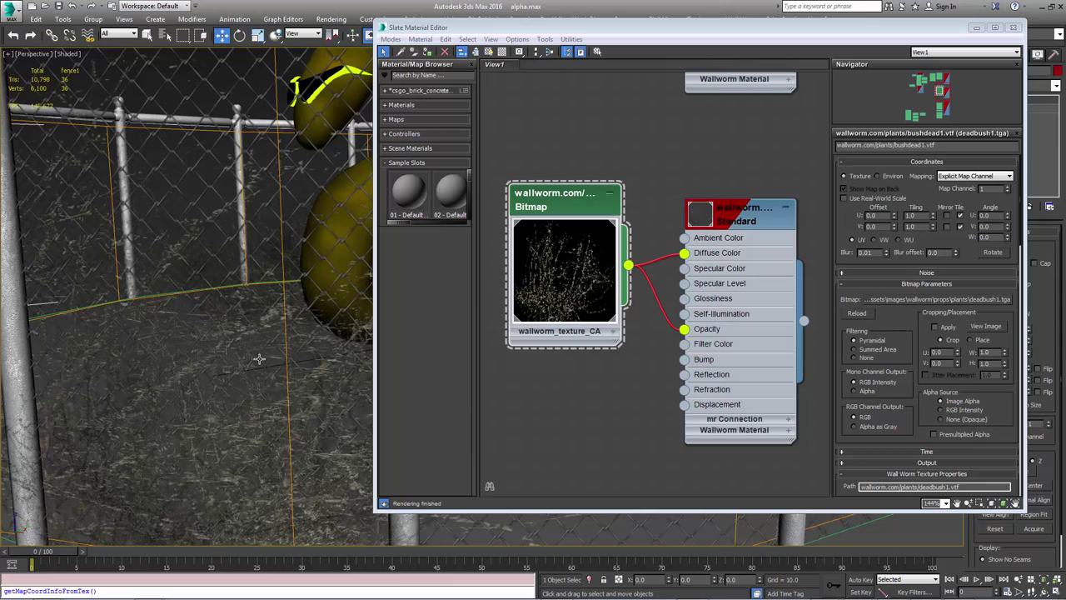
left_click_drag(555, 210, 556, 194)
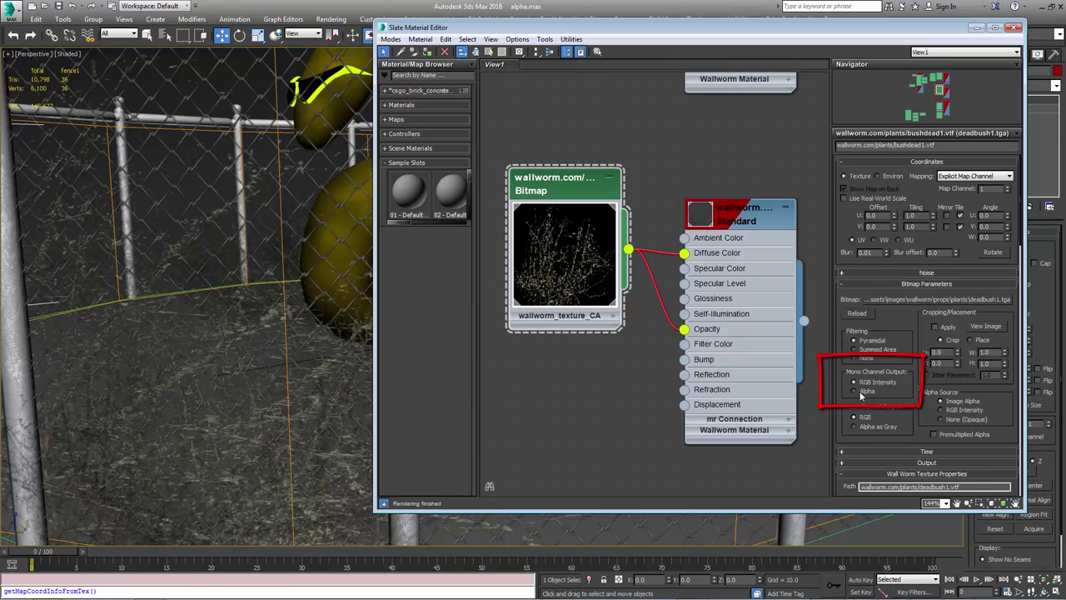
left_click(859, 391)
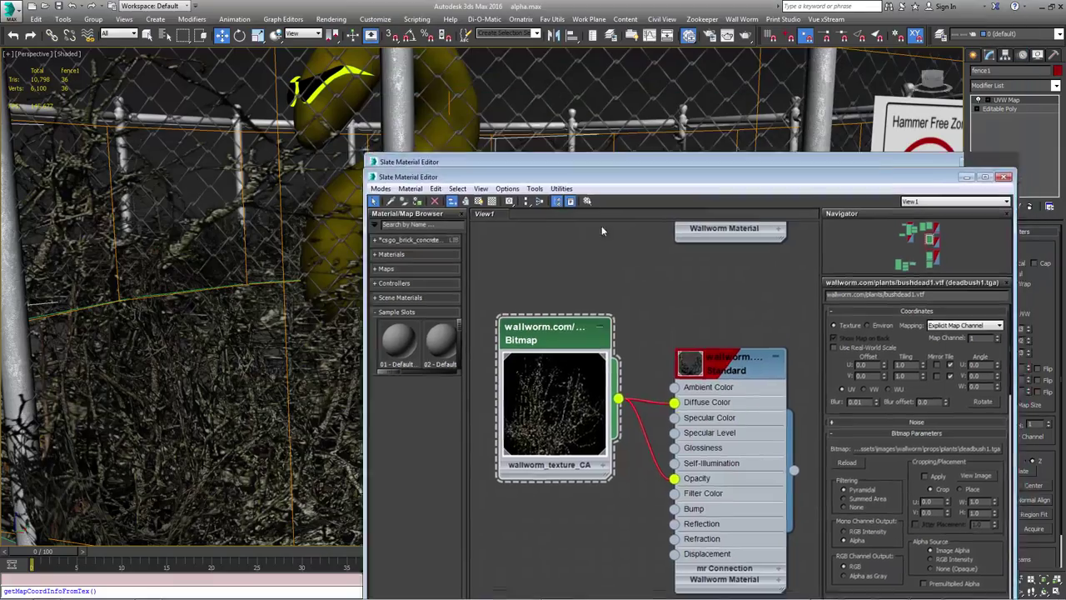
left_click_drag(614, 33, 620, 342)
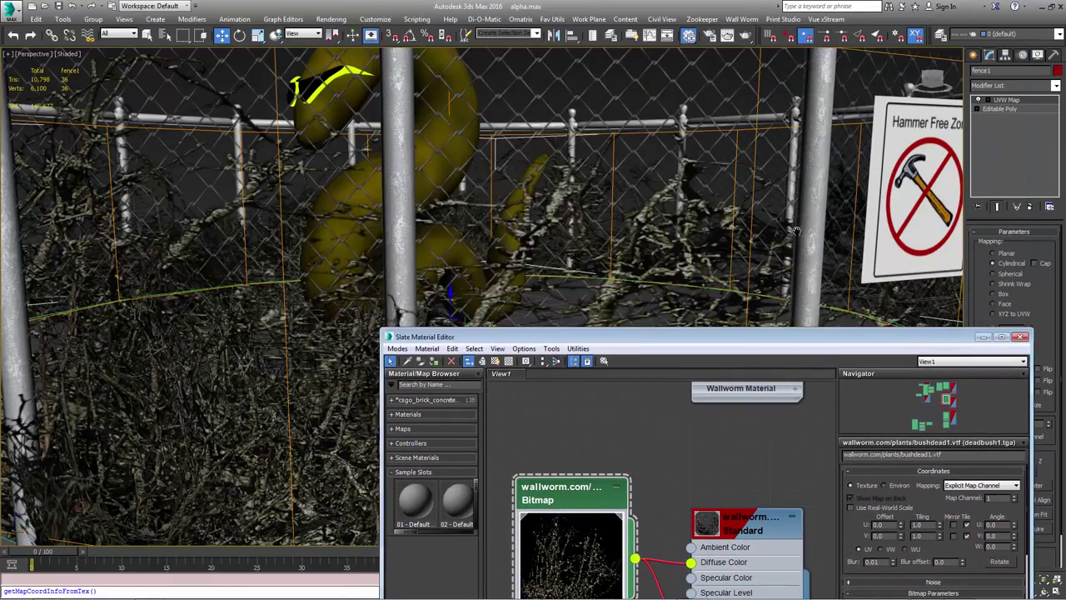
mouse_move(917, 246)
middle_mouse_down()
mouse_move(391, 215)
mouse_move(448, 206)
mouse_move(355, 185)
middle_mouse_up()
scroll(711, 239, "up", 2)
scroll(447, 204, "up", 1)
left_click_drag(583, 336, 690, 96)
scroll(782, 357, "down", 3)
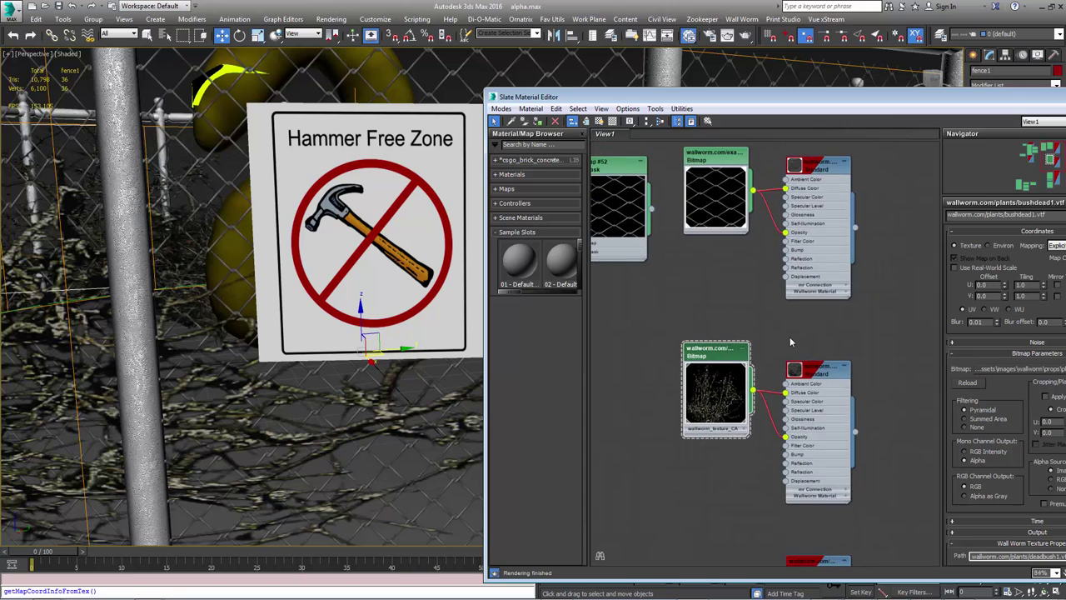
scroll(790, 336, "down", 1)
middle_click_drag(818, 353, 700, 167)
scroll(756, 350, "down", 3)
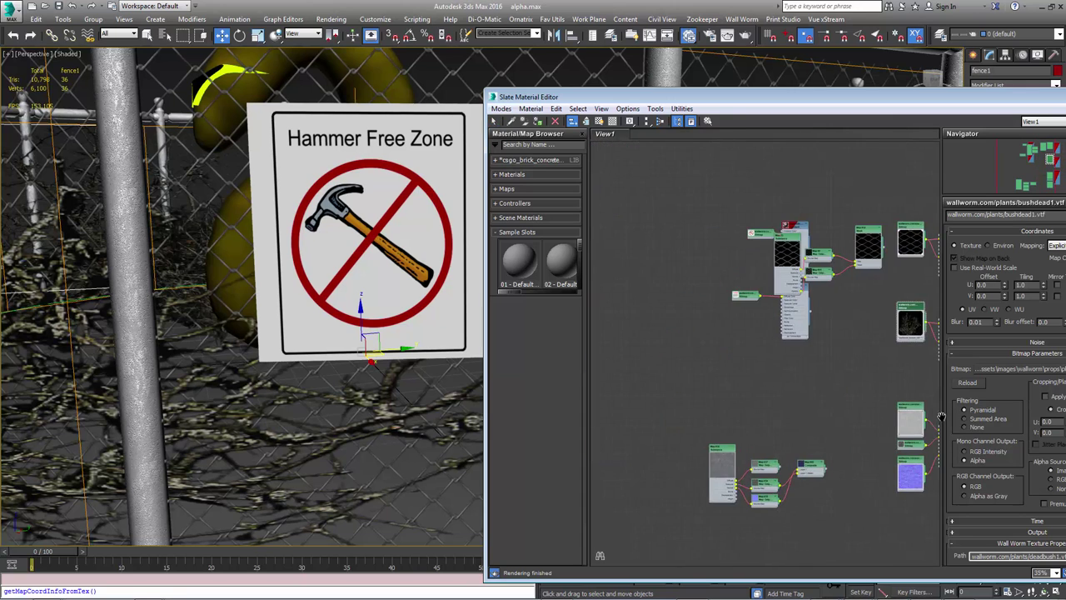
scroll(820, 275, "up", 3)
Widen and reposition the Slate editor, then show the hammerfreezone.tga Bitmap node's parameters
left_click(820, 275)
scroll(800, 283, "up", 3)
scroll(749, 316, "up", 2)
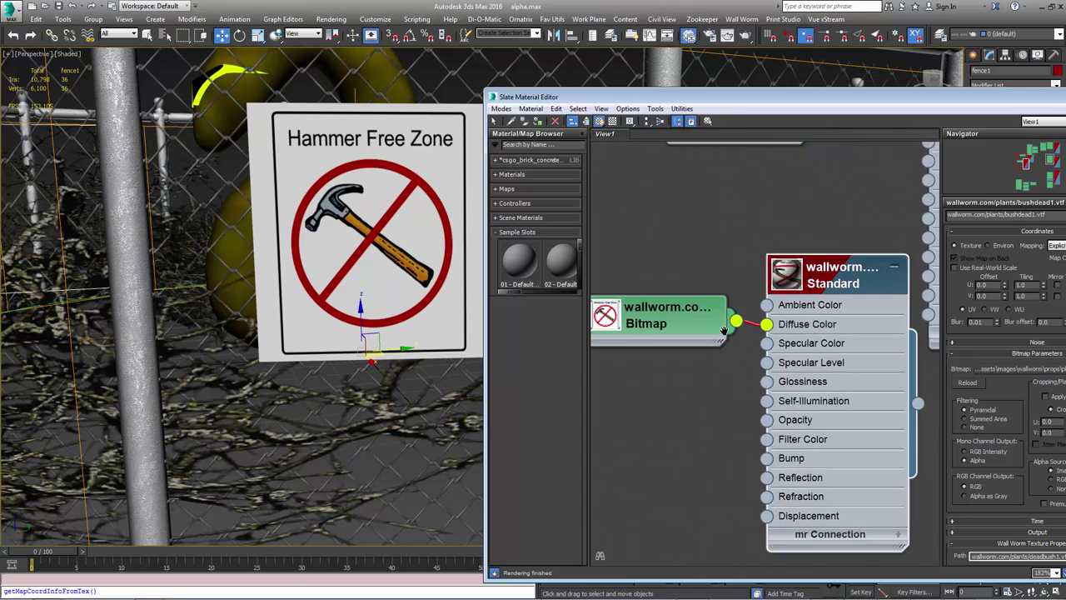
middle_click_drag(737, 295, 749, 312)
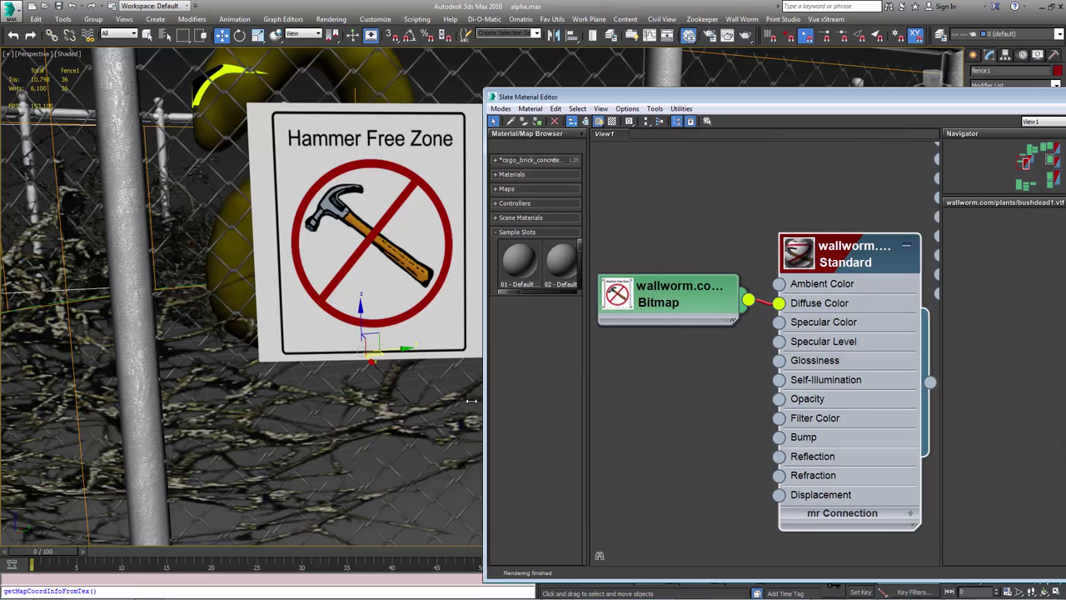
left_click_drag(486, 399, 452, 392)
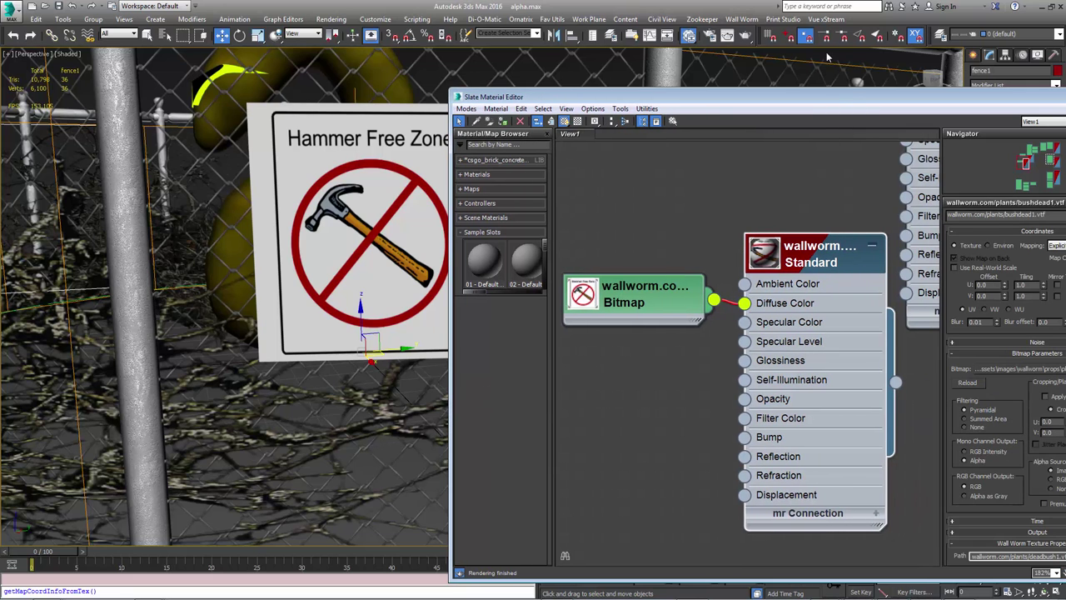
mouse_move(809, 105)
left_mouse_down()
mouse_move(752, 47)
mouse_move(702, 45)
left_mouse_up()
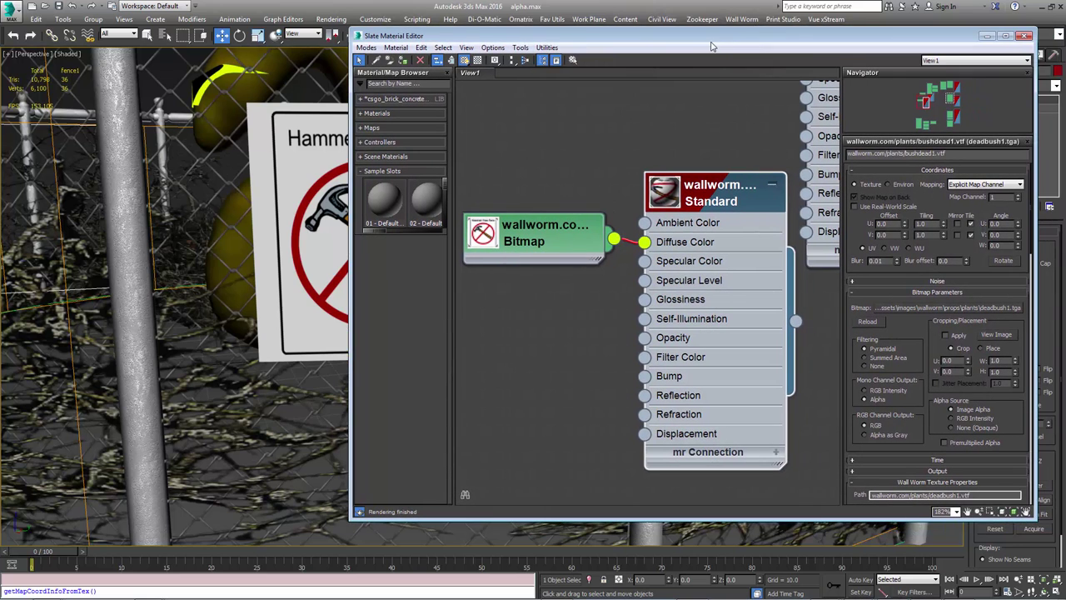
left_click_drag(530, 242, 510, 242)
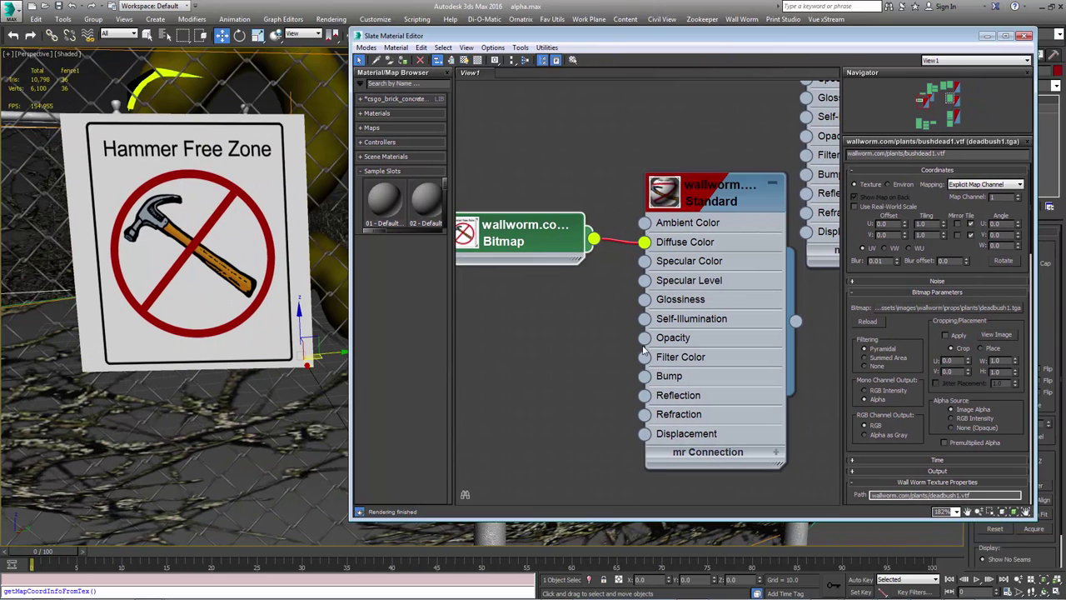
middle_click_drag(565, 324, 588, 309)
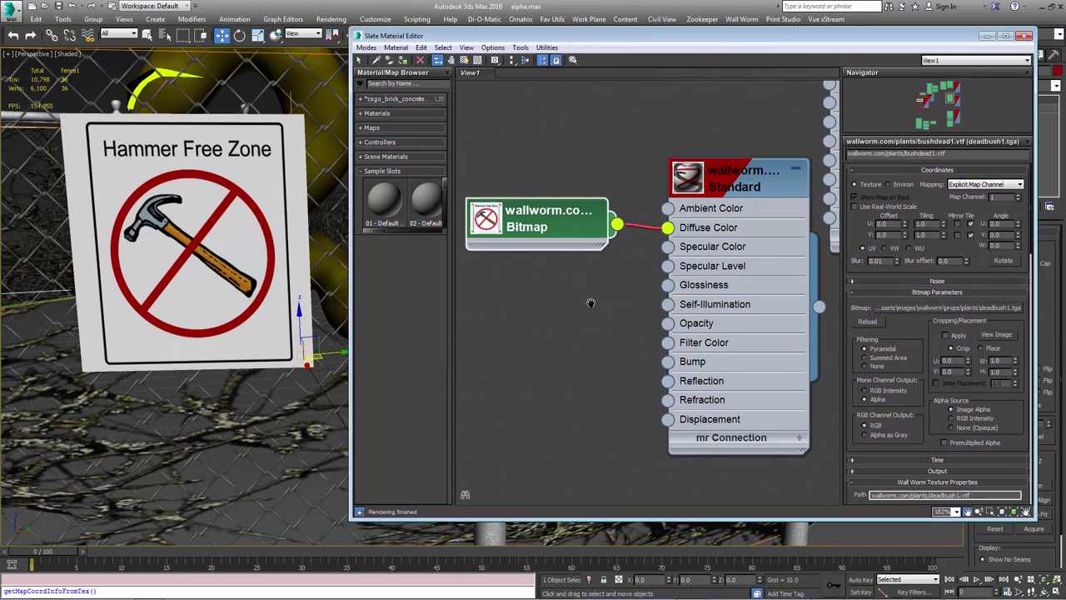
double_click(547, 223)
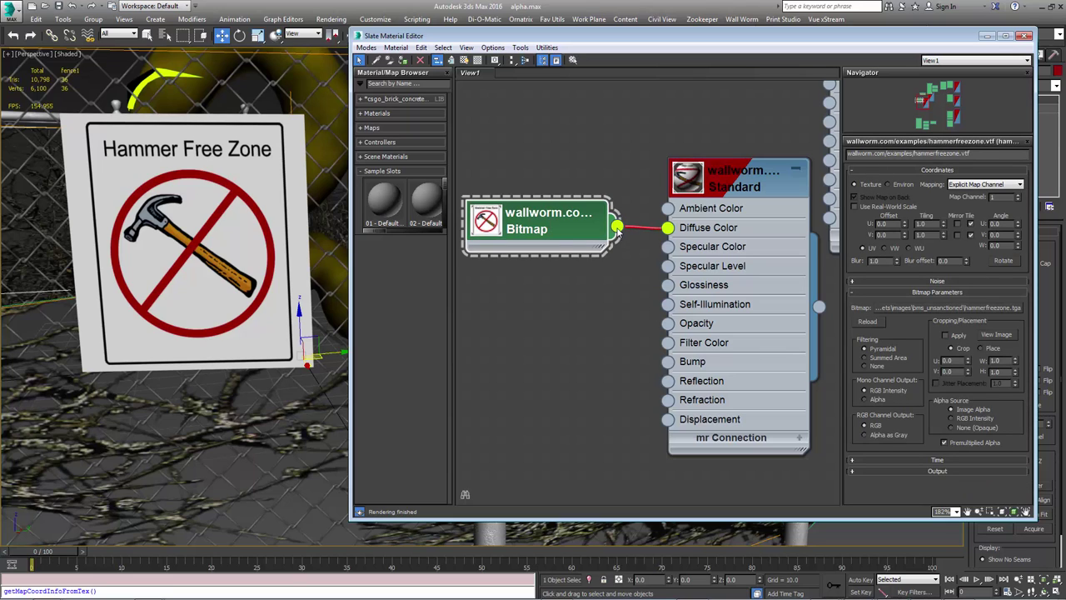
Wire hammerfreezone.tga into the sign material's Opacity and set Mono Channel Output to Alpha
left_click_drag(616, 226, 669, 323)
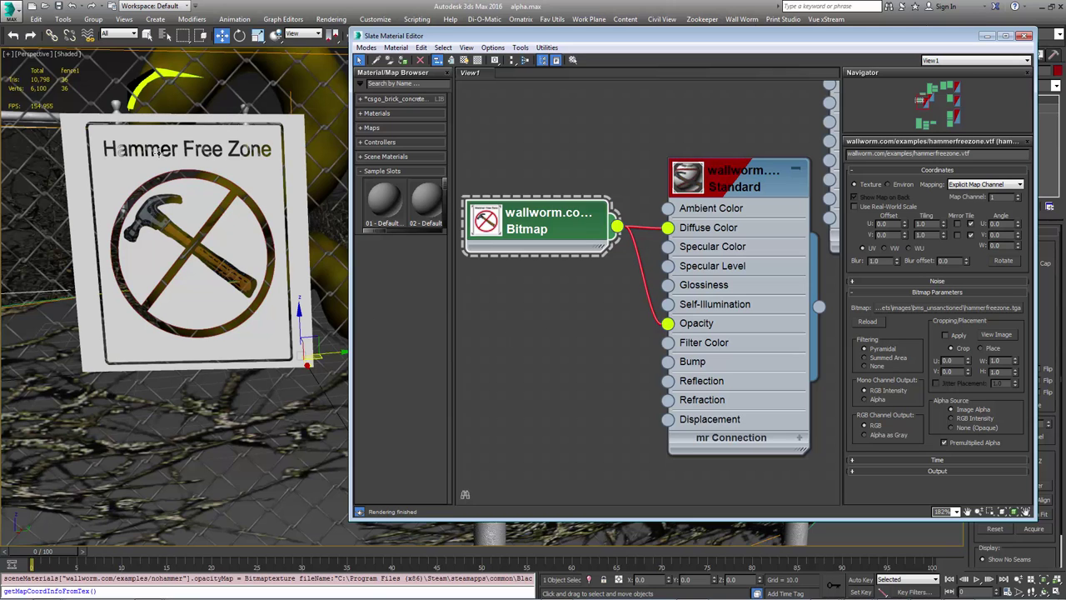
scroll(208, 234, "up", 3)
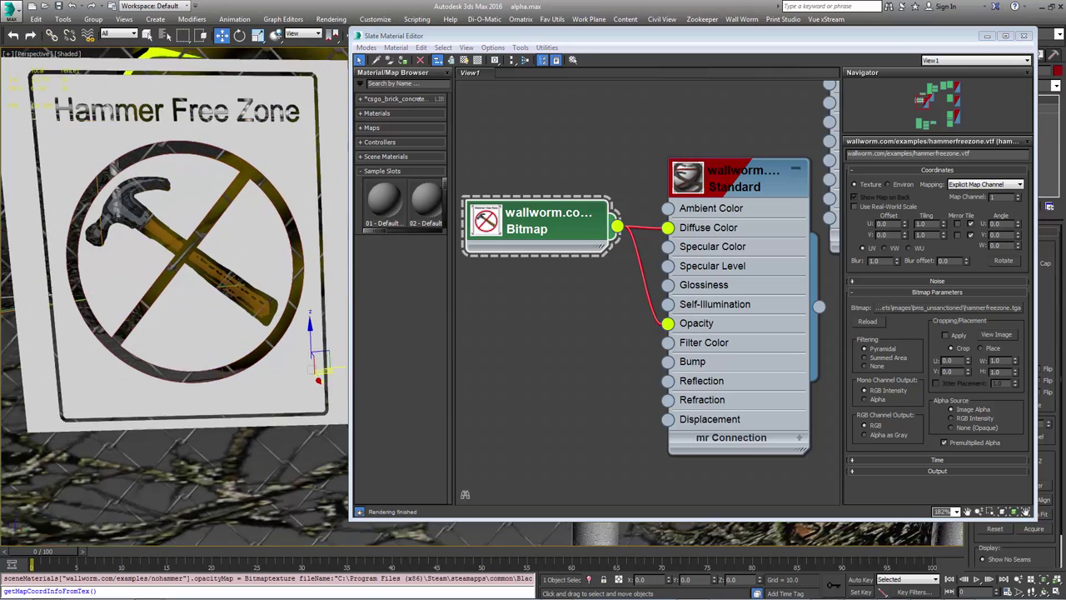
scroll(208, 233, "down", 2)
scroll(210, 242, "down", 1)
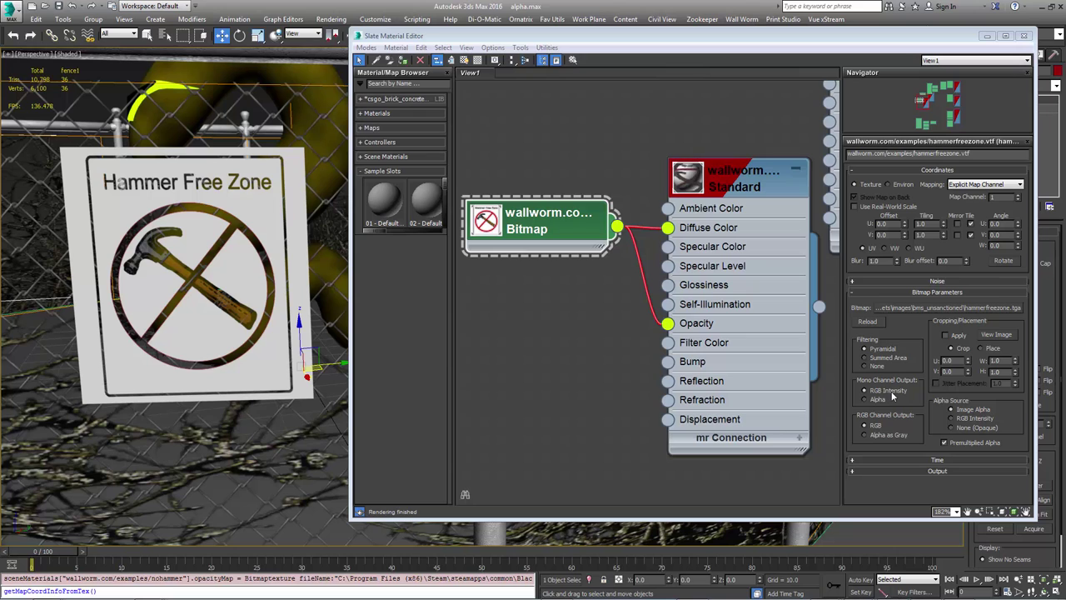
left_click(869, 401)
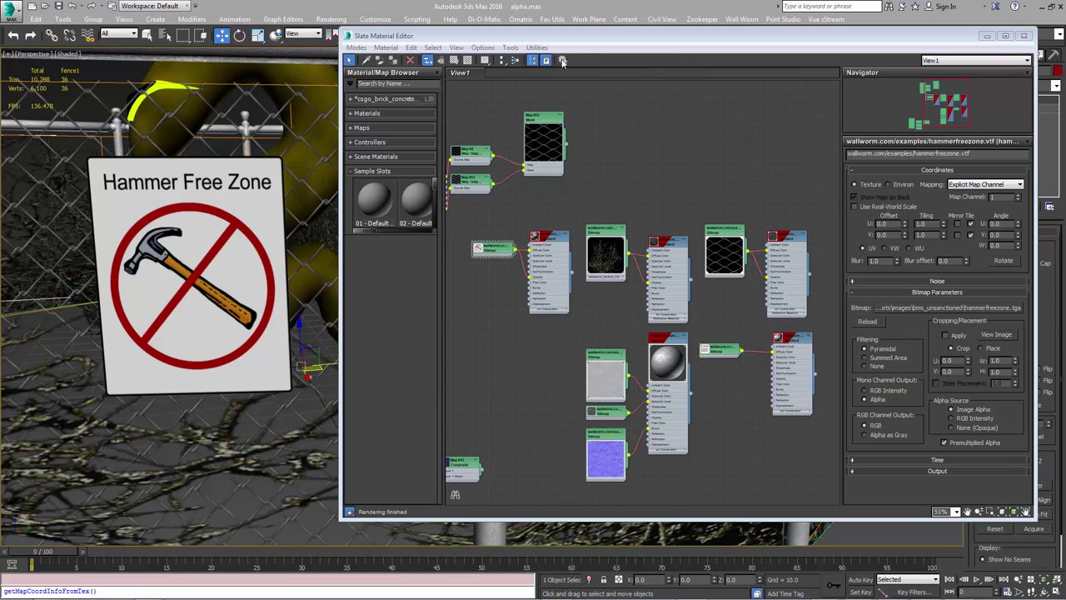
Move the material editor aside and inspect the fence scene and its material node graph
left_click_drag(599, 38, 930, 89)
scroll(275, 350, "down", 5)
middle_click_drag(216, 375, 292, 375, "alt")
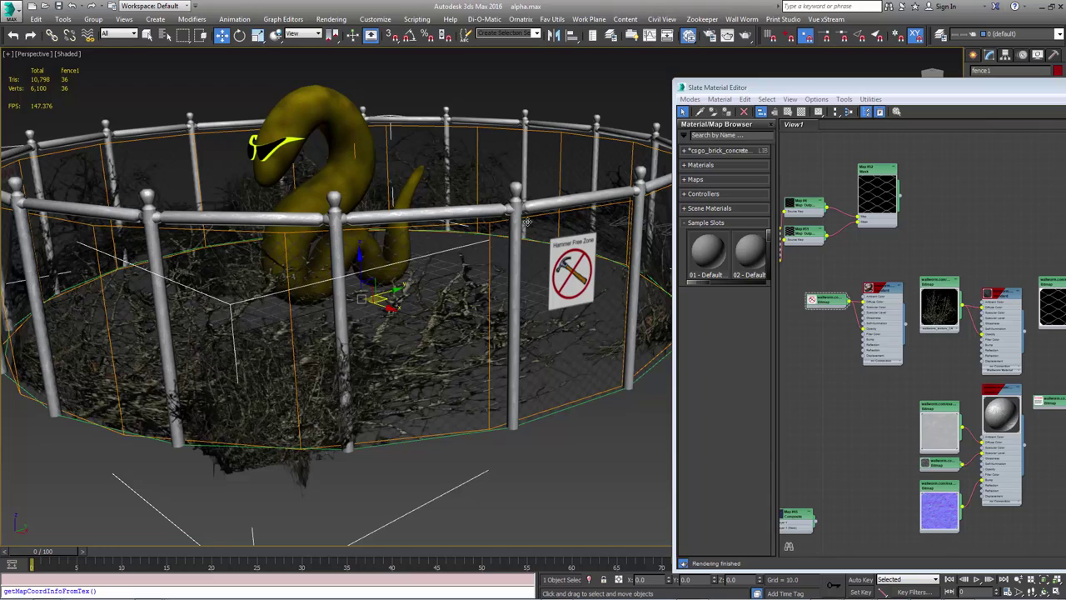
scroll(525, 215, "up", 3)
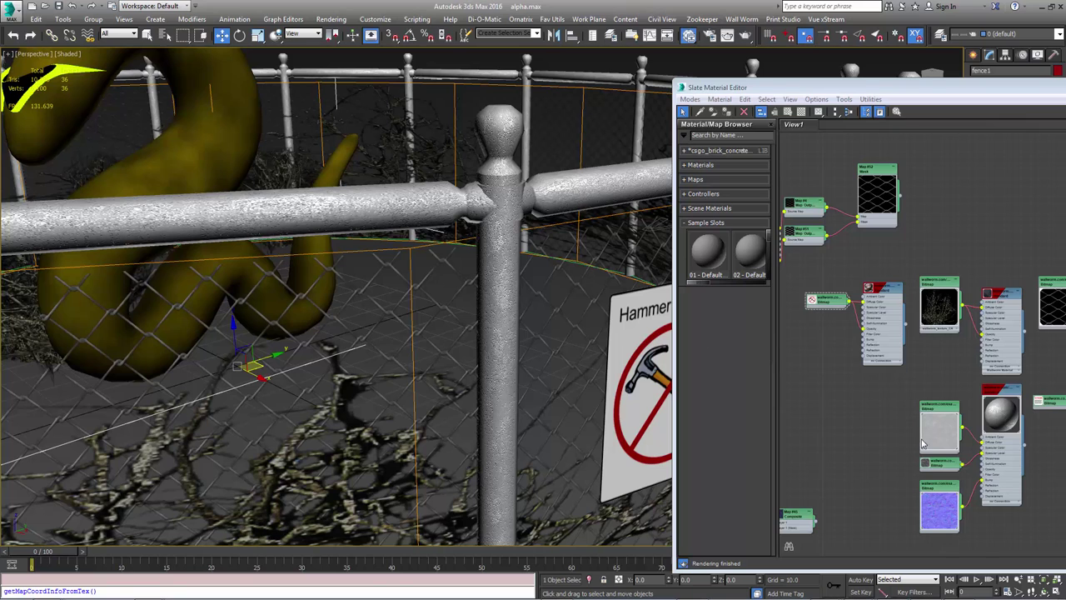
scroll(922, 444, "up", 2)
scroll(922, 444, "up", 2)
scroll(922, 444, "up", 1)
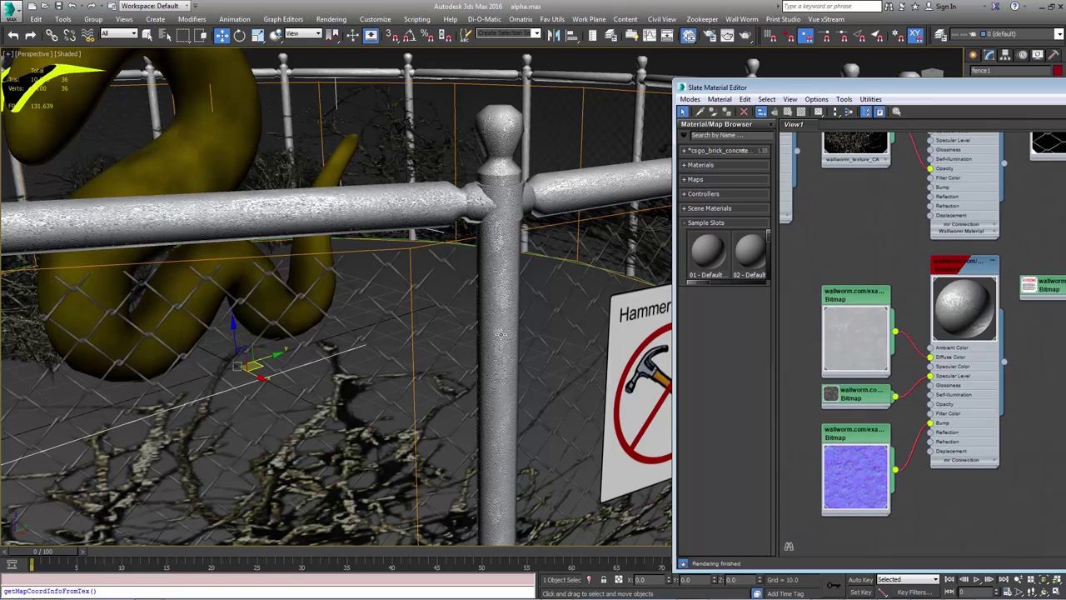
left_click(854, 445)
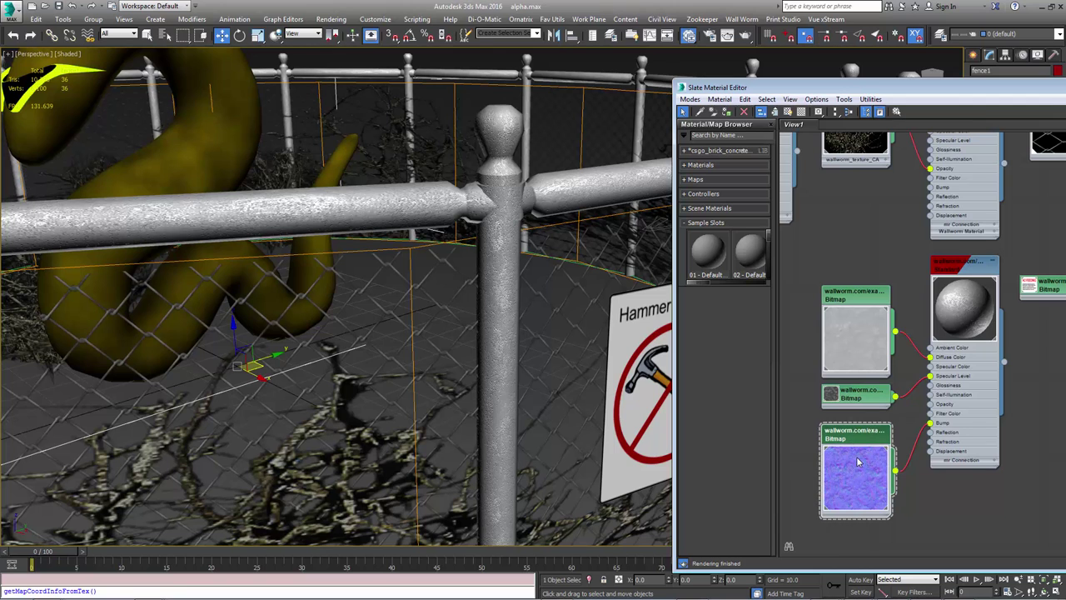
scroll(857, 458, "up", 3)
scroll(857, 459, "up", 1)
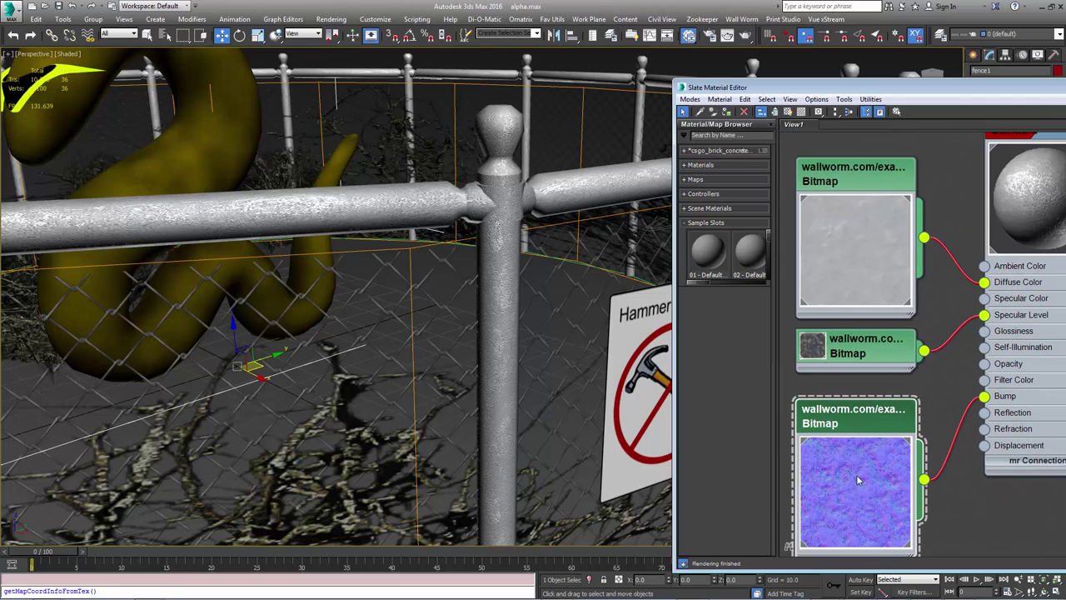
scroll(858, 400, "down", 1)
scroll(858, 429, "down", 2)
scroll(862, 429, "down", 2)
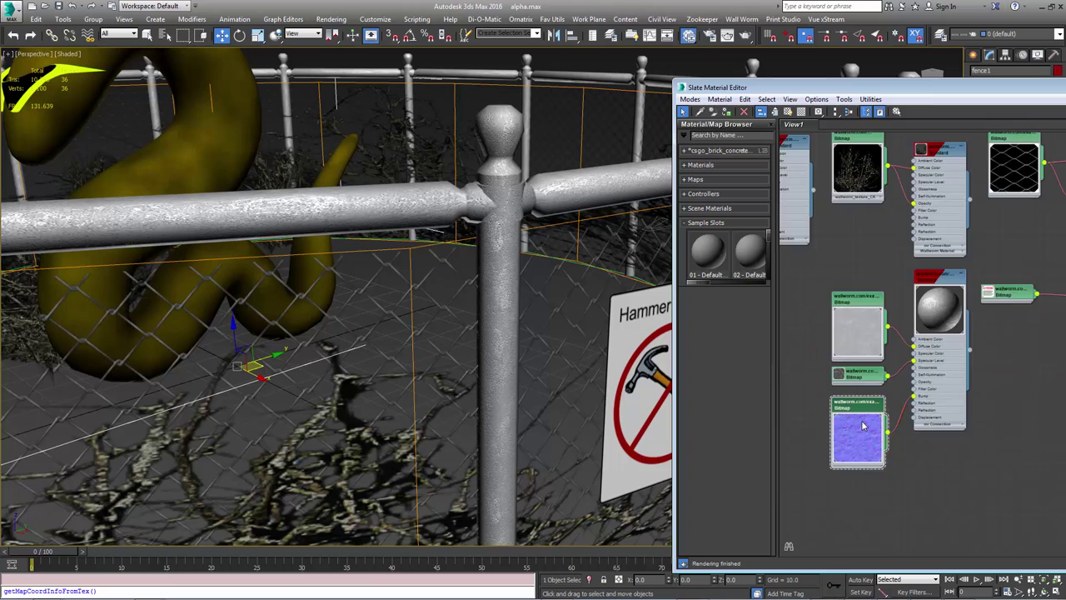
scroll(869, 425, "down", 2)
middle_click_drag(869, 425, 886, 435)
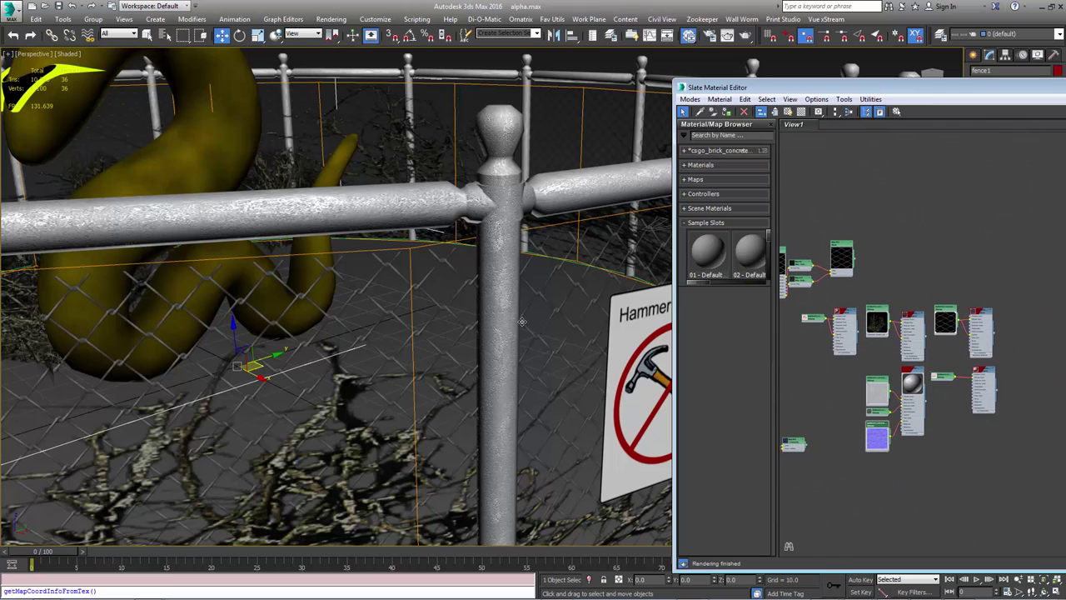
scroll(523, 313, "down", 3)
scroll(541, 340, "down", 2)
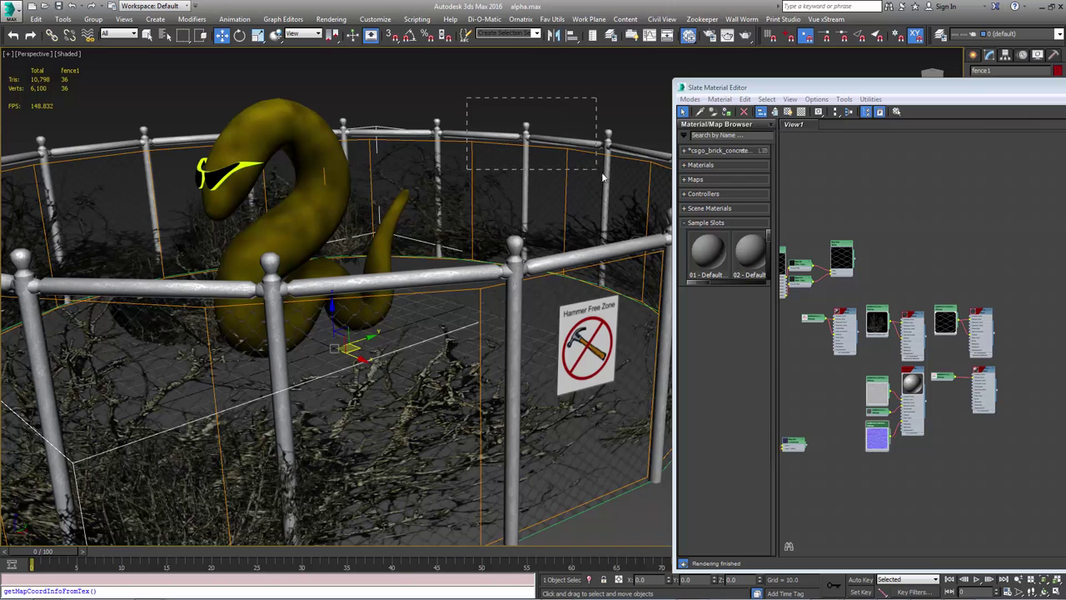
Select the fences, props, Hammer Free Zone sign, fence003 and Plane002: seven objects
left_click_drag(613, 181, 614, 182)
left_click(583, 346, "ctrl")
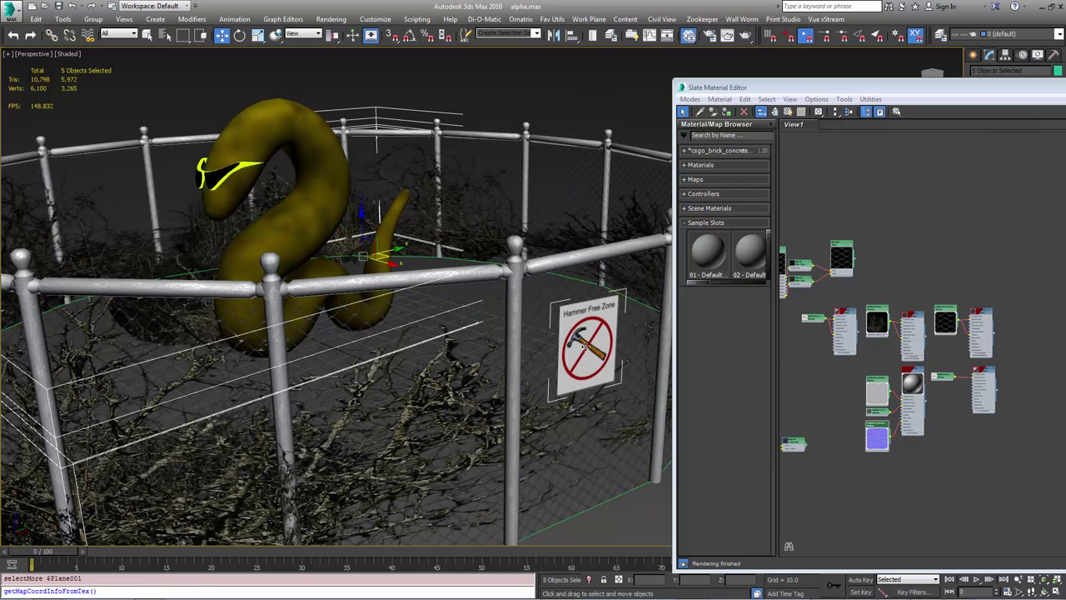
scroll(558, 348, "down", 5)
scroll(417, 321, "up", 1)
scroll(399, 315, "up", 2)
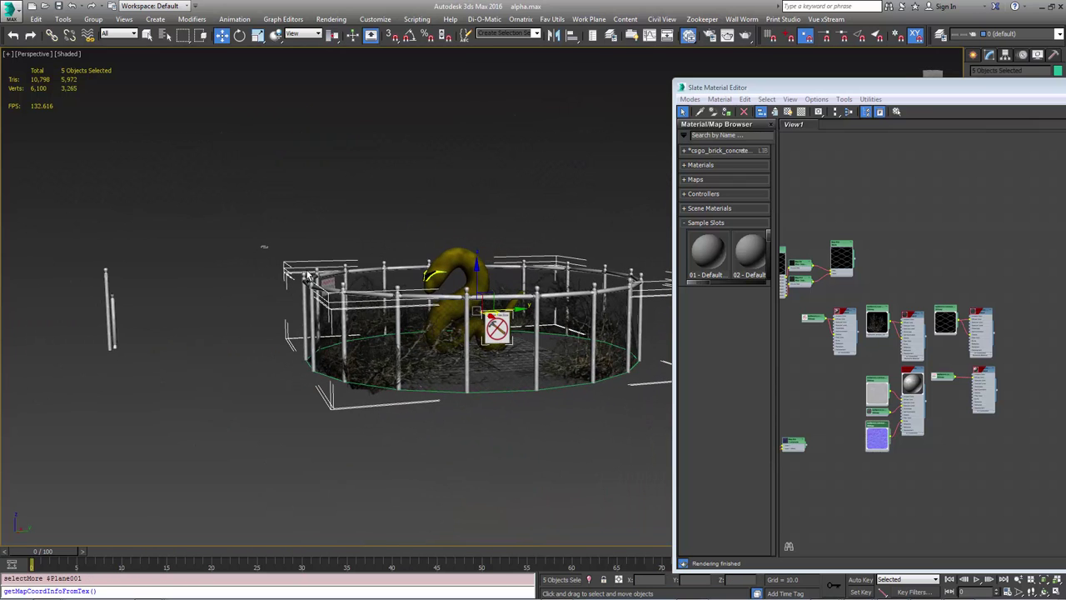
left_click_drag(263, 249, 352, 313, "ctrl")
scroll(367, 341, "up", 2)
scroll(372, 355, "up", 1)
scroll(367, 342, "up", 1)
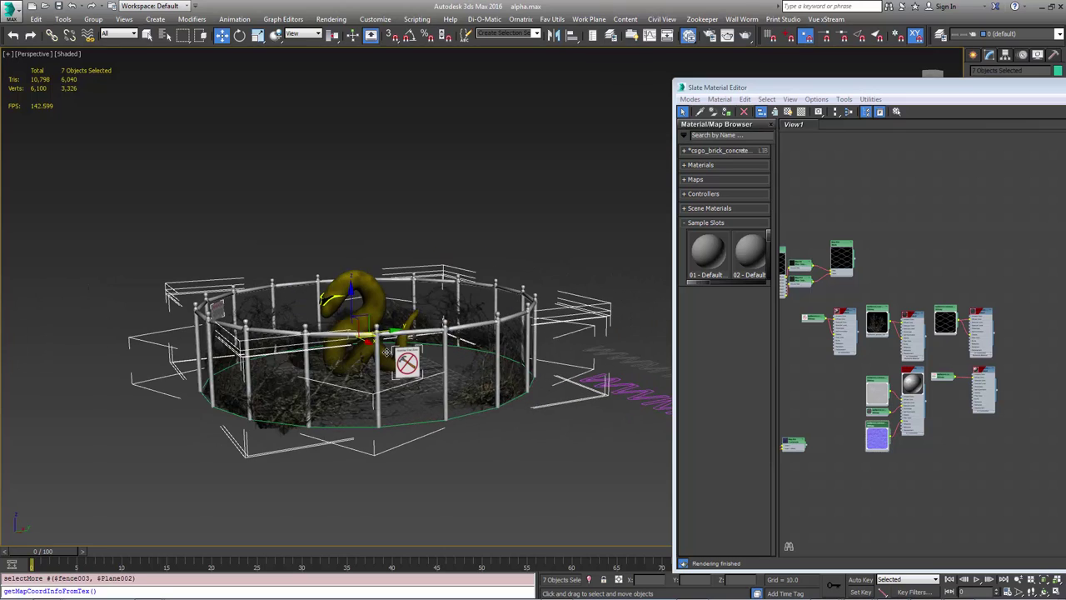
scroll(367, 342, "up", 3)
middle_click_drag(452, 335, 470, 351, "alt")
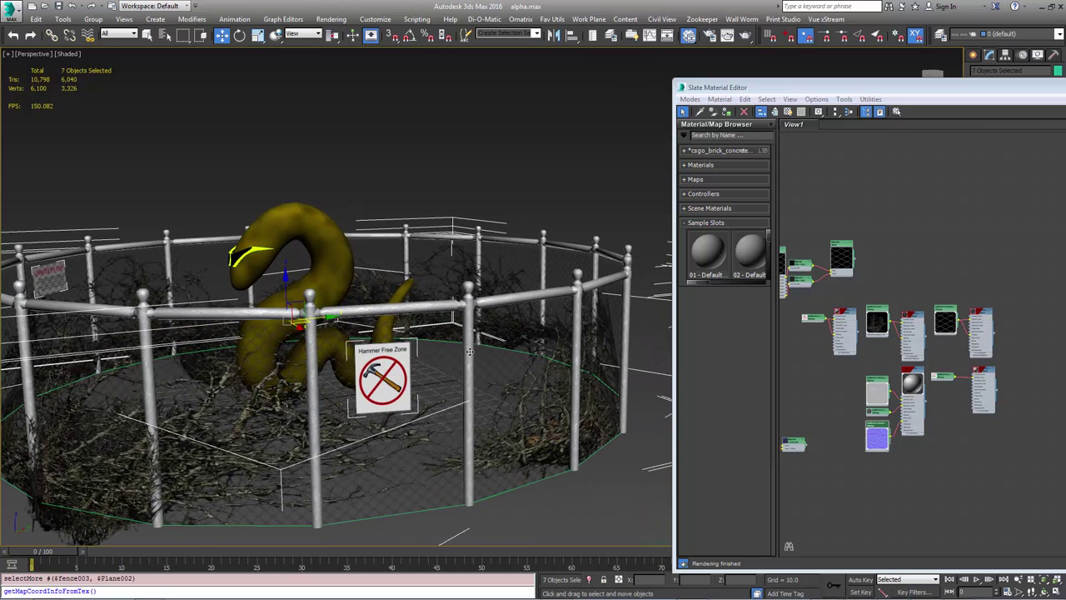
Run Give Obj Mats+Tex WW Materials on the seven selected objects
left_click(741, 19)
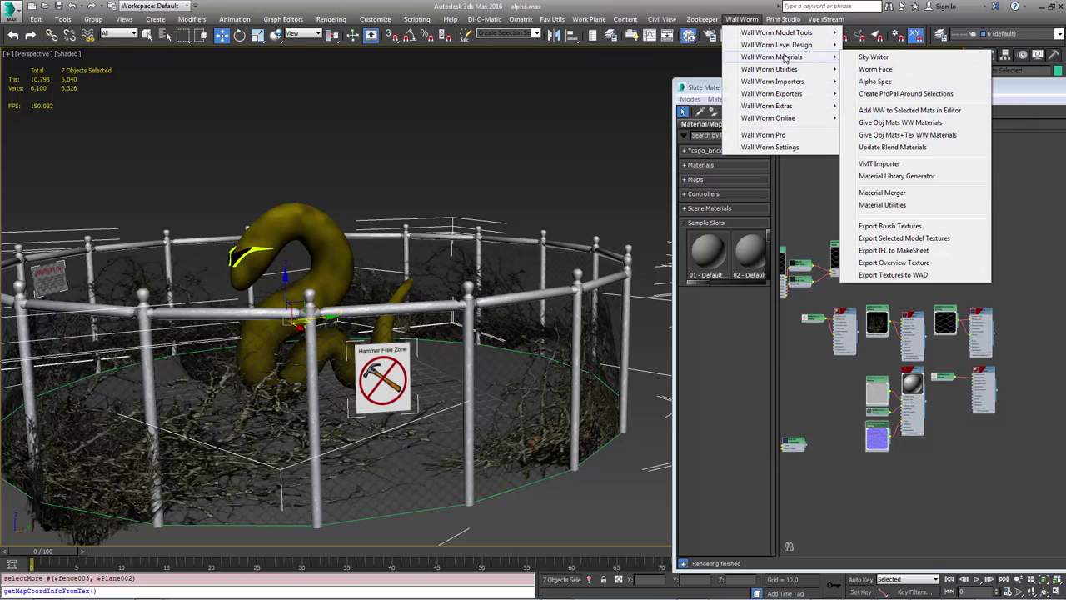
mouse_move(772, 57)
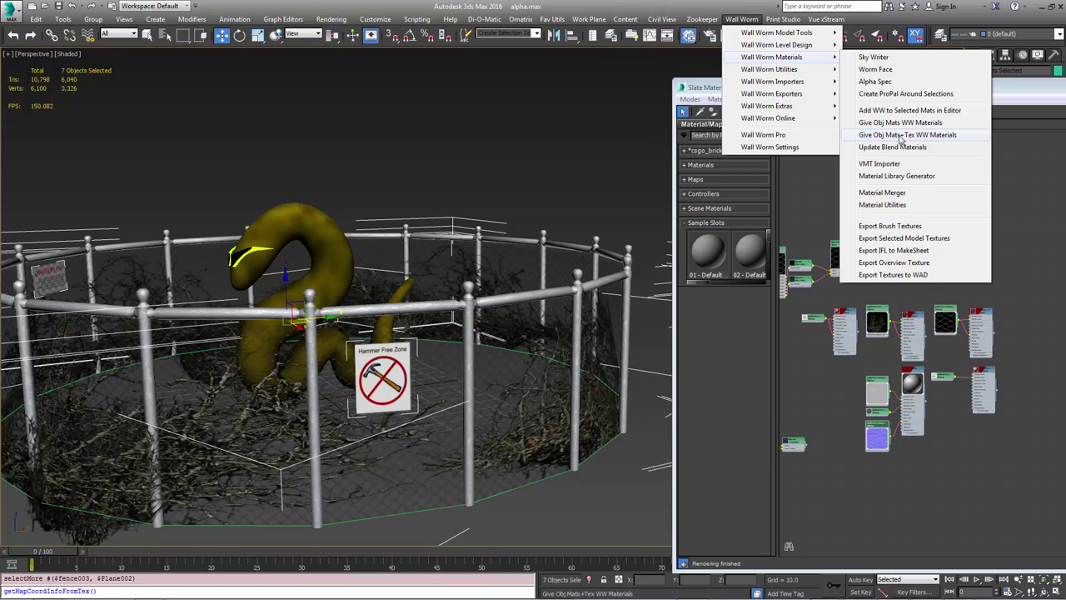
left_click(939, 135)
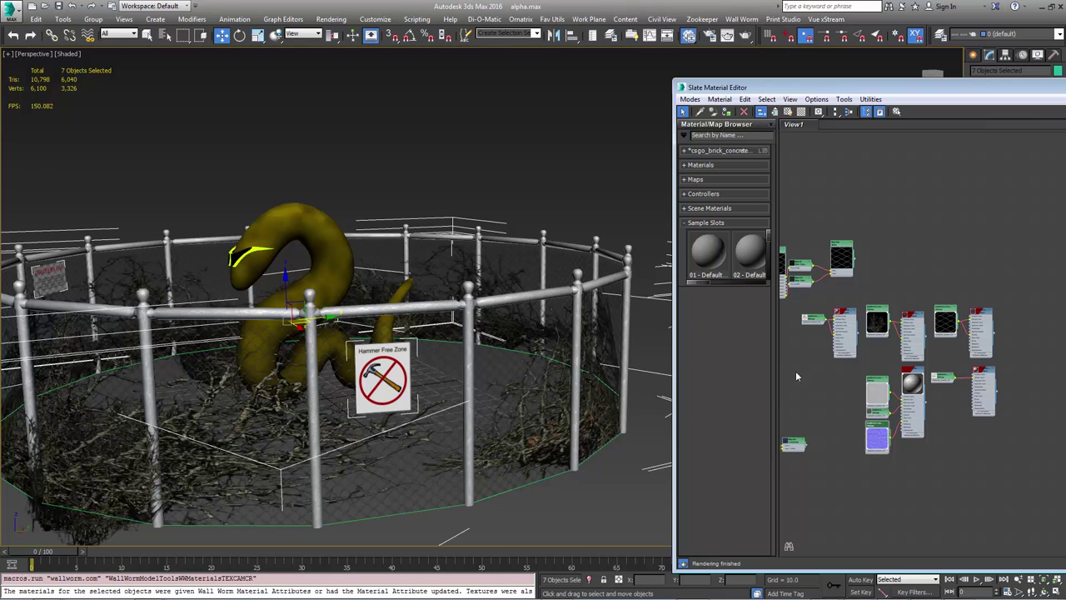
scroll(841, 359, "up", 1)
scroll(841, 358, "up", 3)
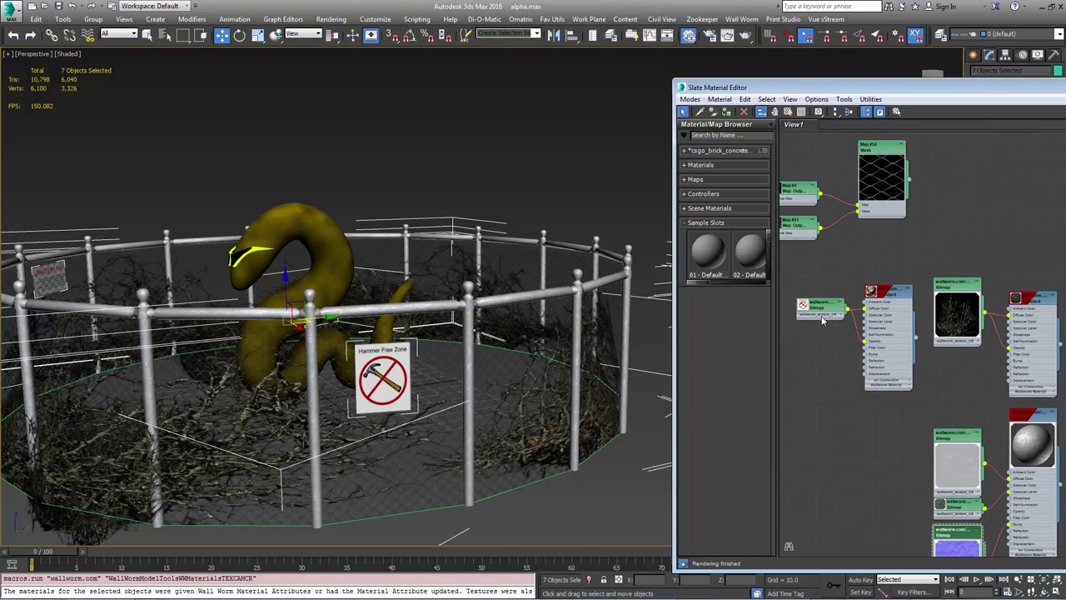
scroll(842, 358, "up", 2)
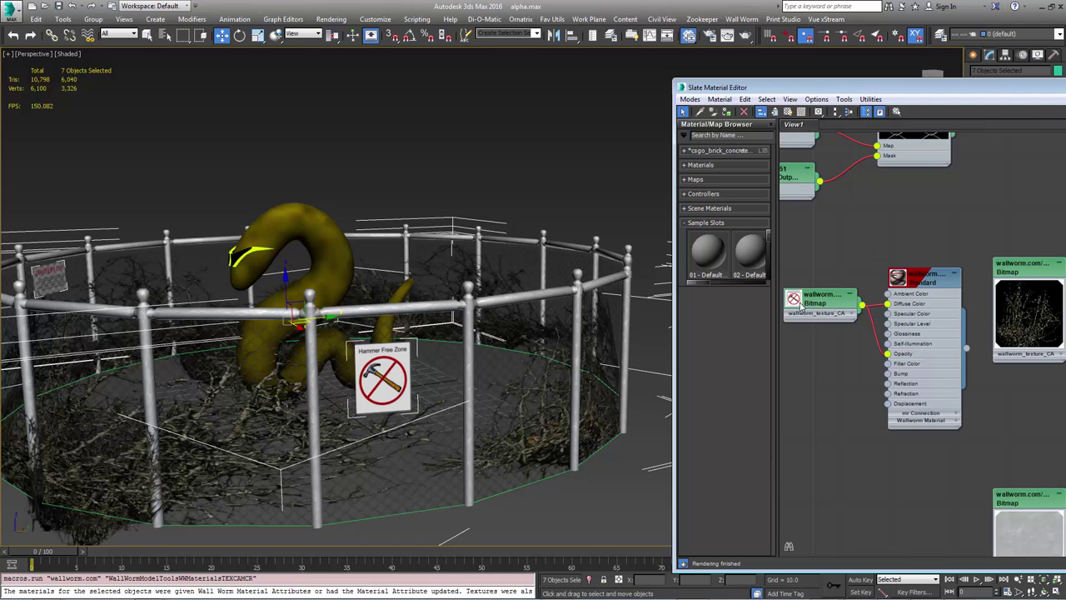
Set the dead bush bitmap's Wall Worm compression to DXT3 and export it as deadbush1.vtf
double_click(801, 307)
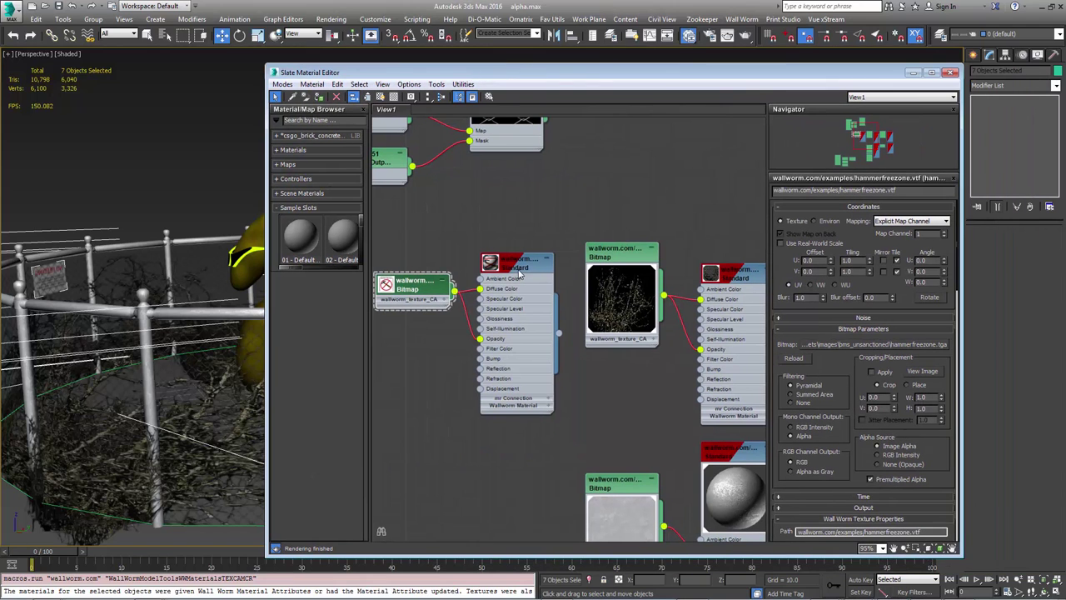
middle_click_drag(518, 271, 541, 261)
left_click_drag(838, 484, 837, 234)
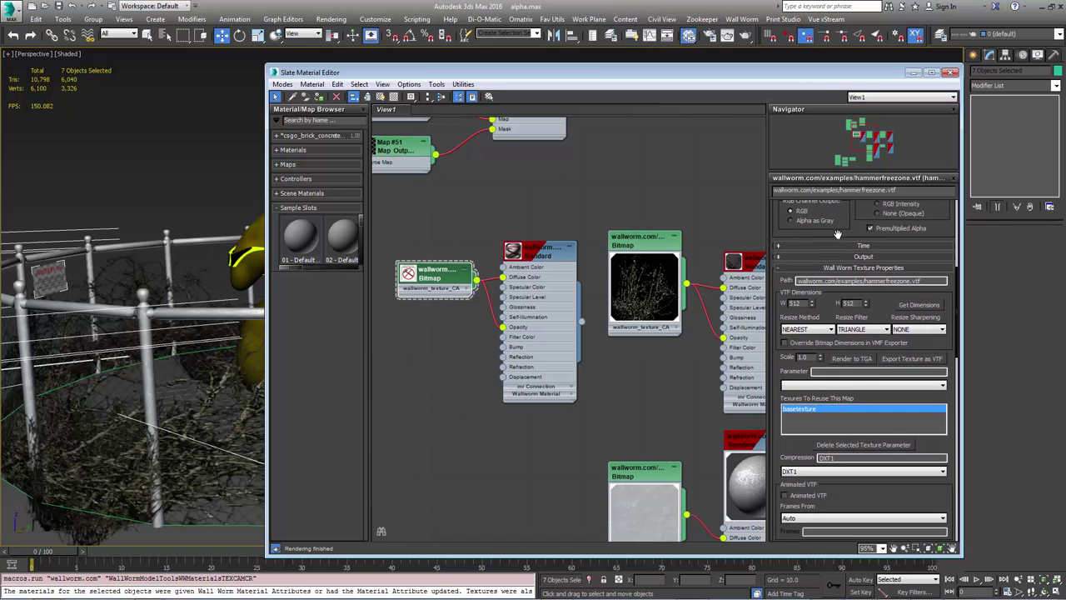
left_click_drag(794, 454, 797, 401)
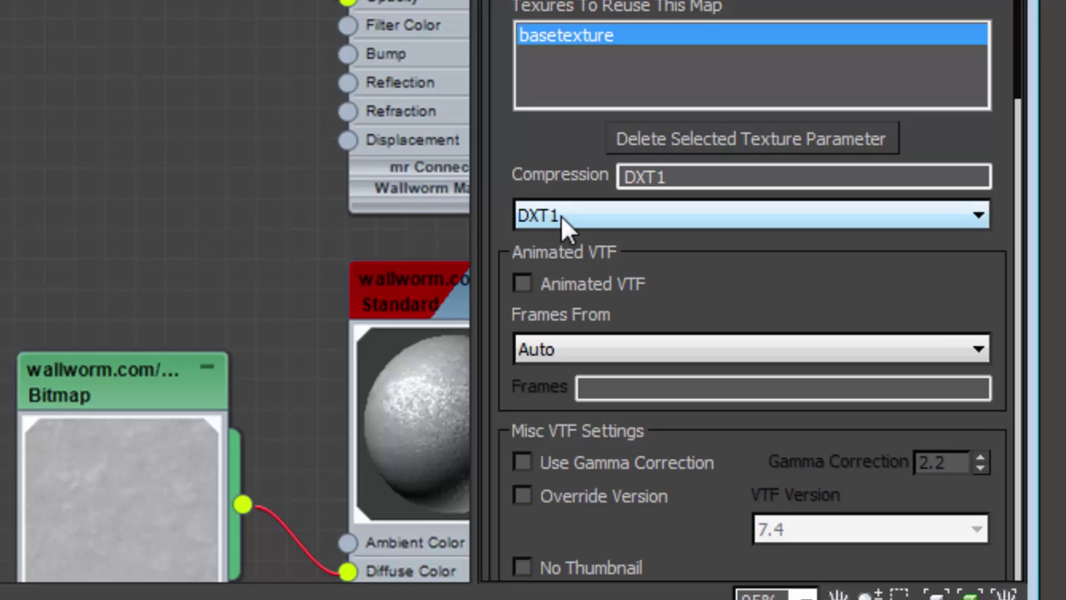
left_click(561, 215)
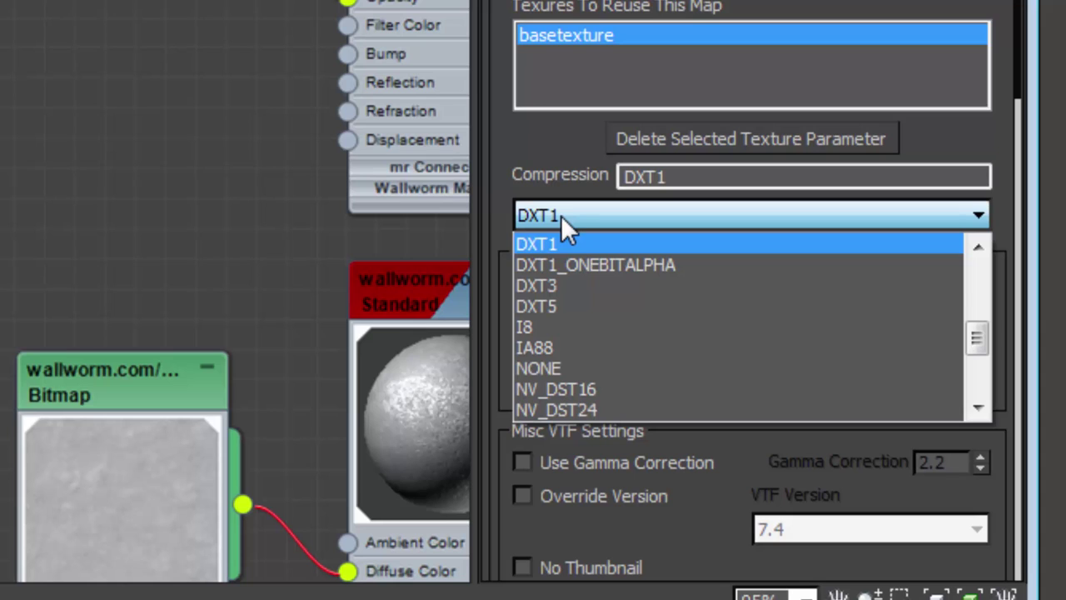
left_click(545, 285)
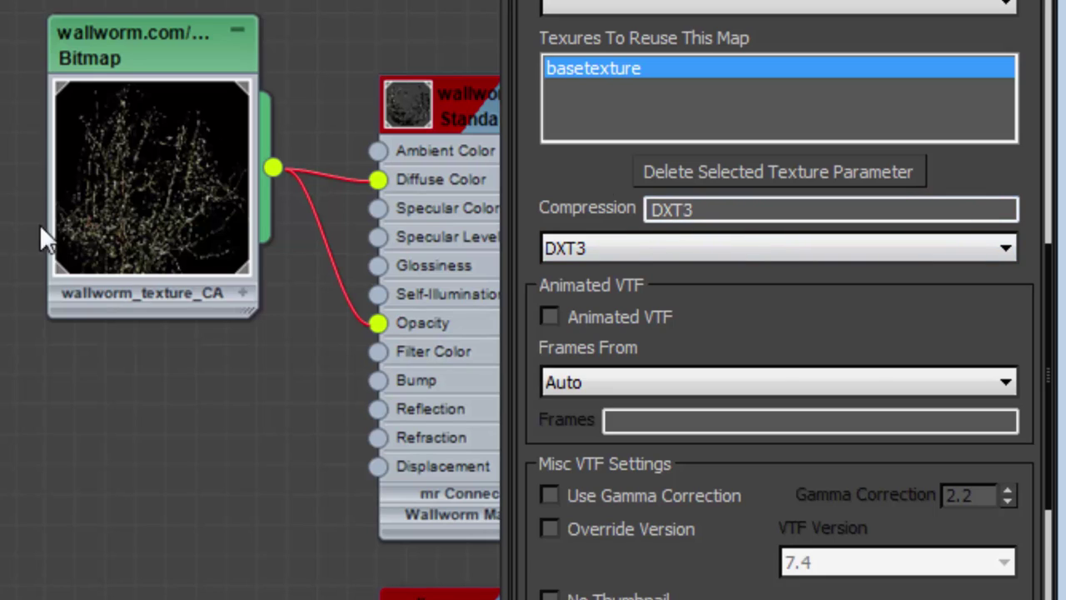
left_click(631, 255)
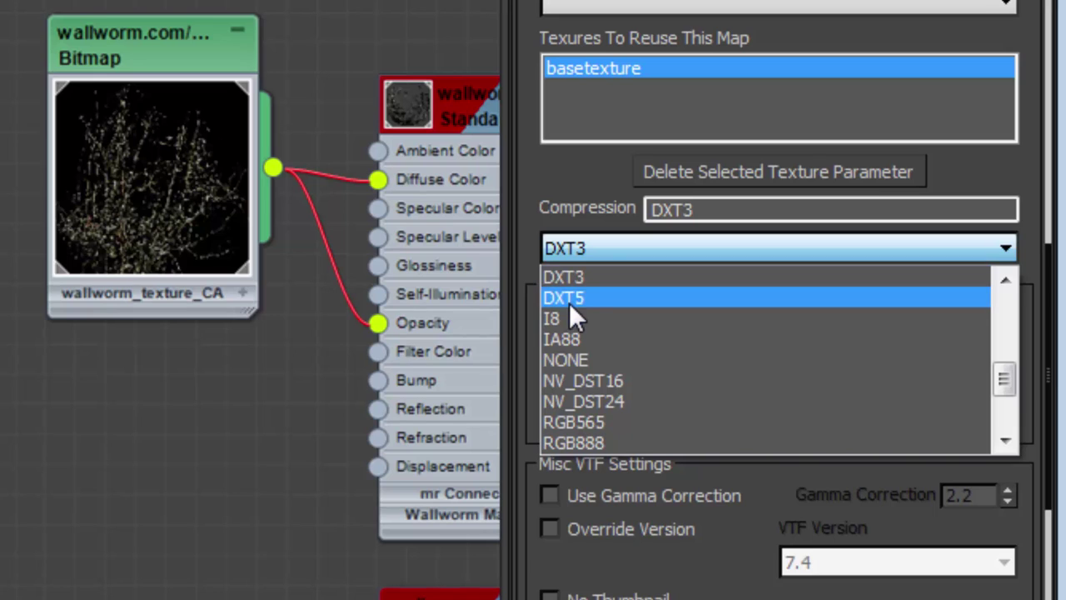
left_click(594, 218)
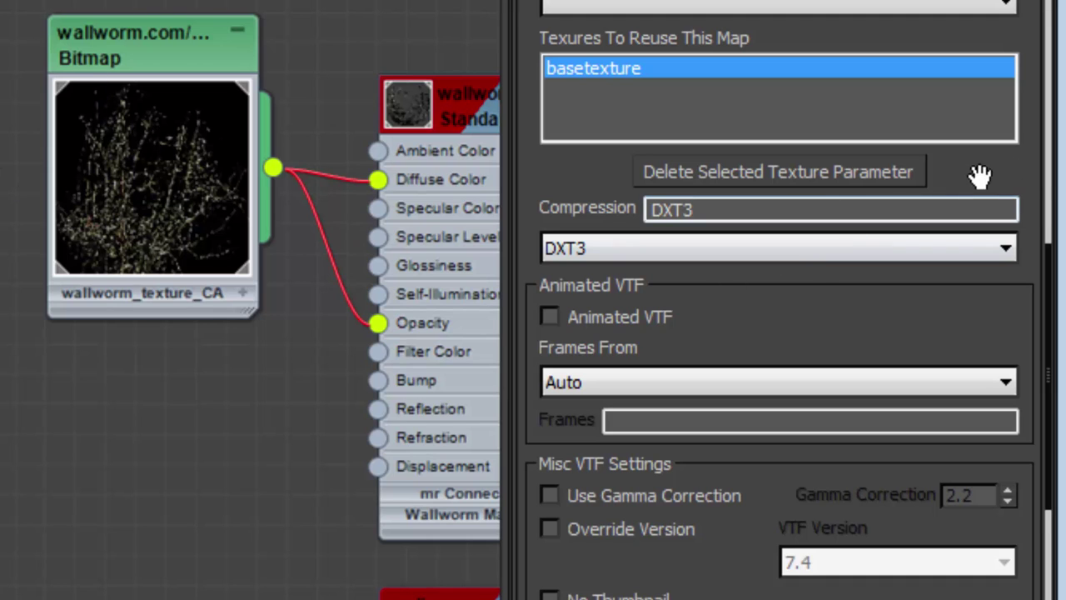
mouse_move(975, 175)
left_mouse_down()
mouse_move(978, 572)
mouse_move(973, 515)
left_mouse_up()
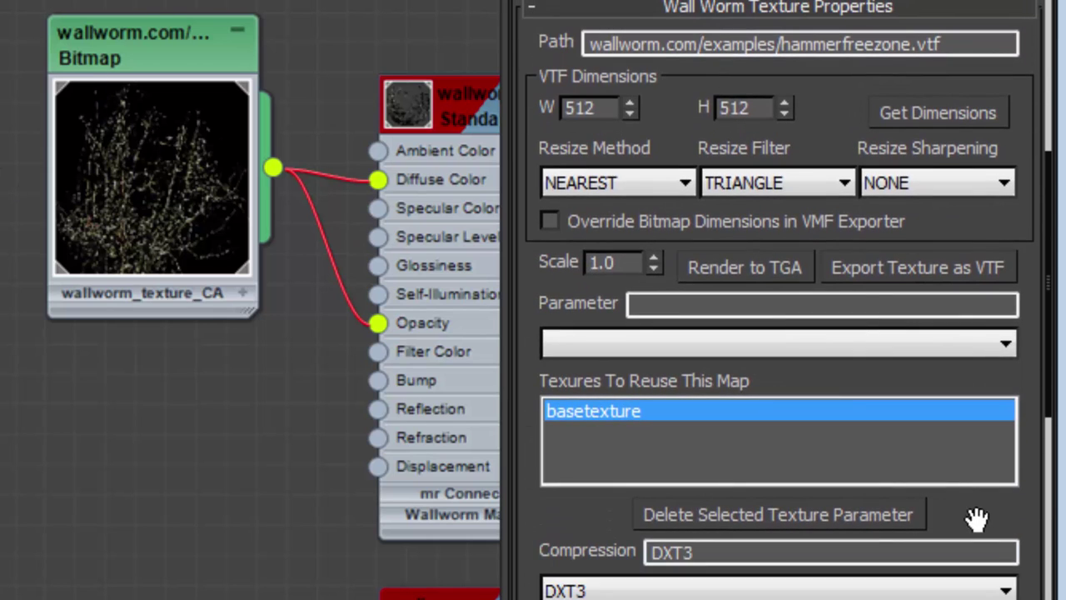
left_click(906, 272)
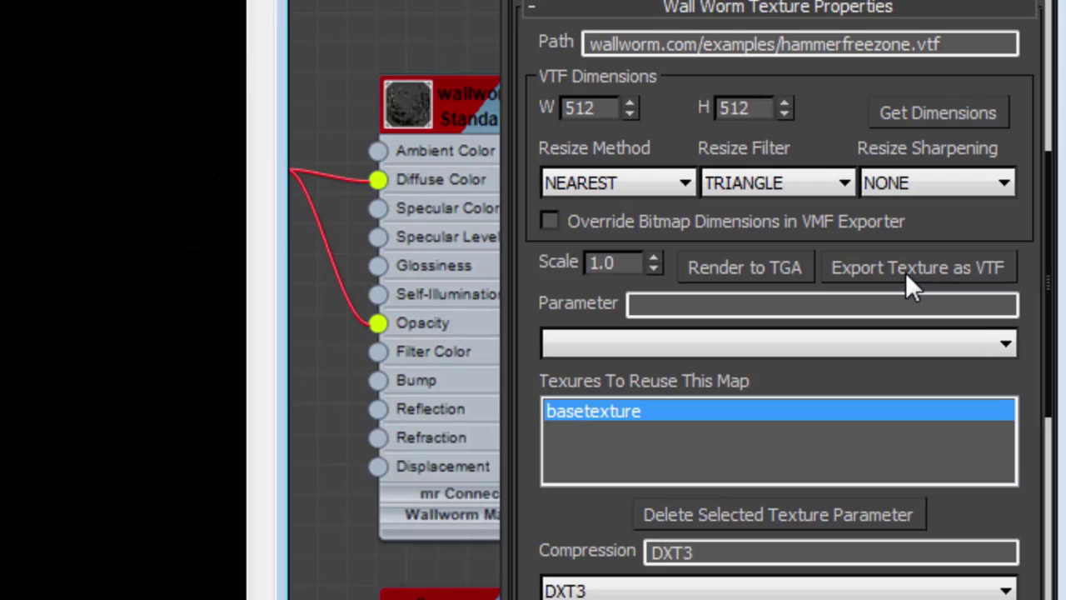
Review the dead bush bitmap's parameters and pan over to the chain-link fence bitmap
double_click(105, 58)
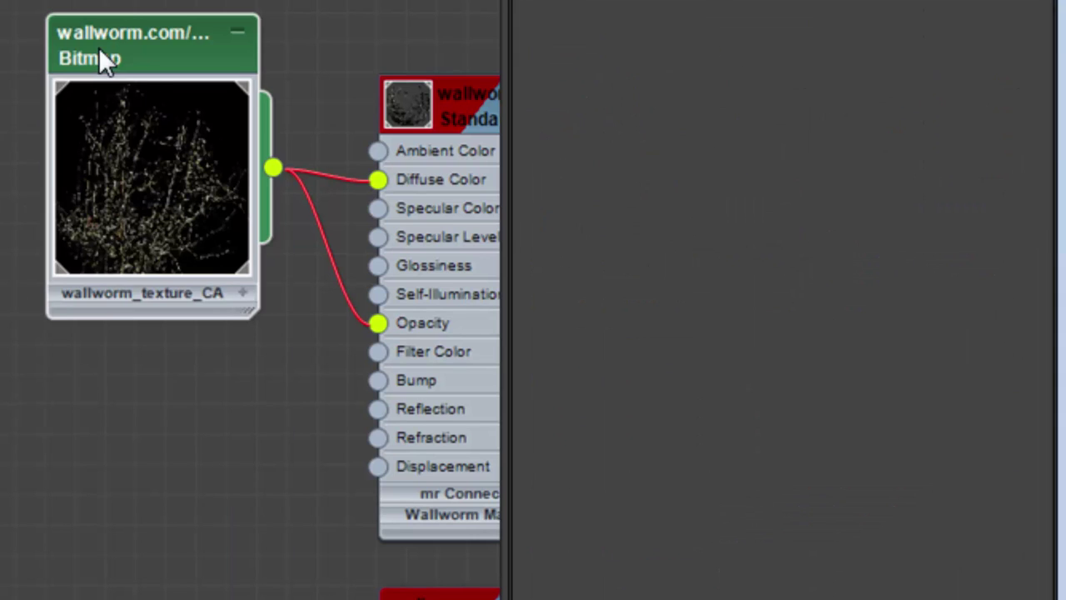
middle_click_drag(333, 379, 2, 406)
mouse_move(761, 585)
left_mouse_down()
mouse_move(721, 226)
mouse_move(722, 52)
left_mouse_up()
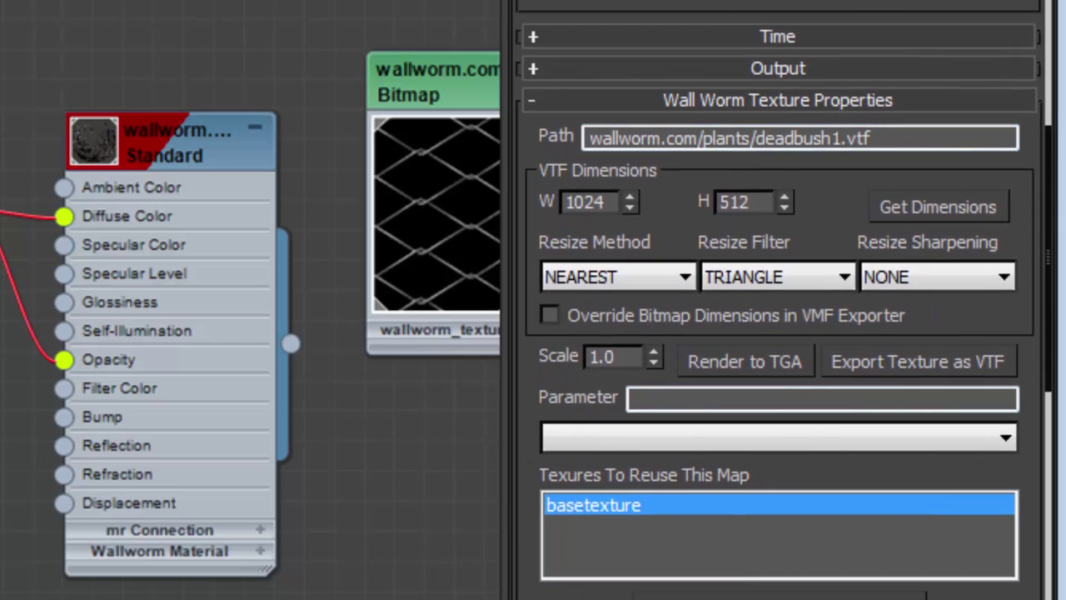
Switch the chain-link fence.vtf bitmap's compression from DXT1 to DXT3
scroll(603, 493, "down", 3)
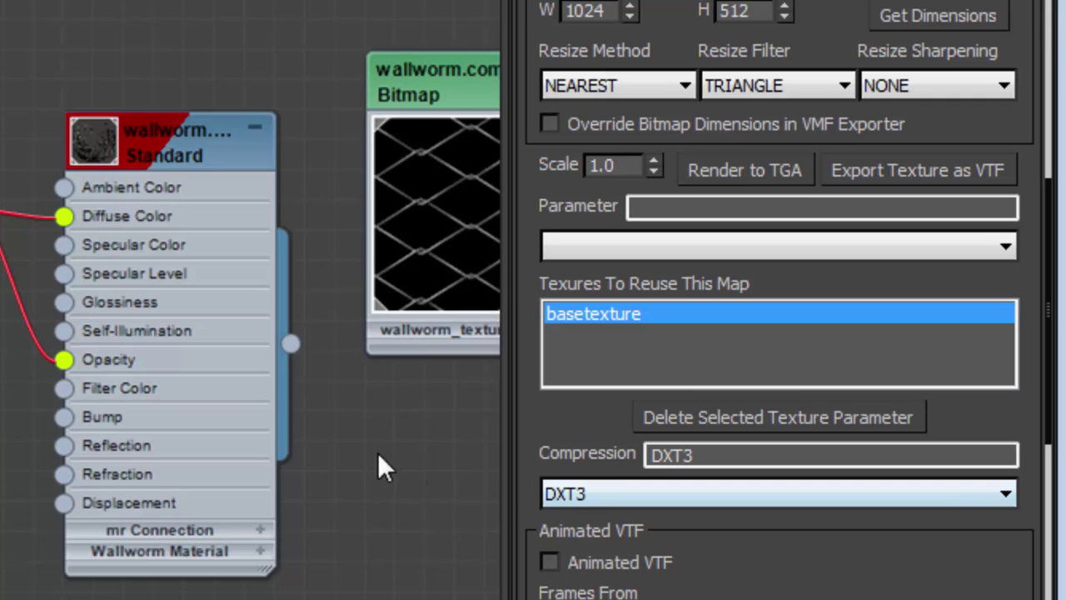
key("l")
double_click(111, 57)
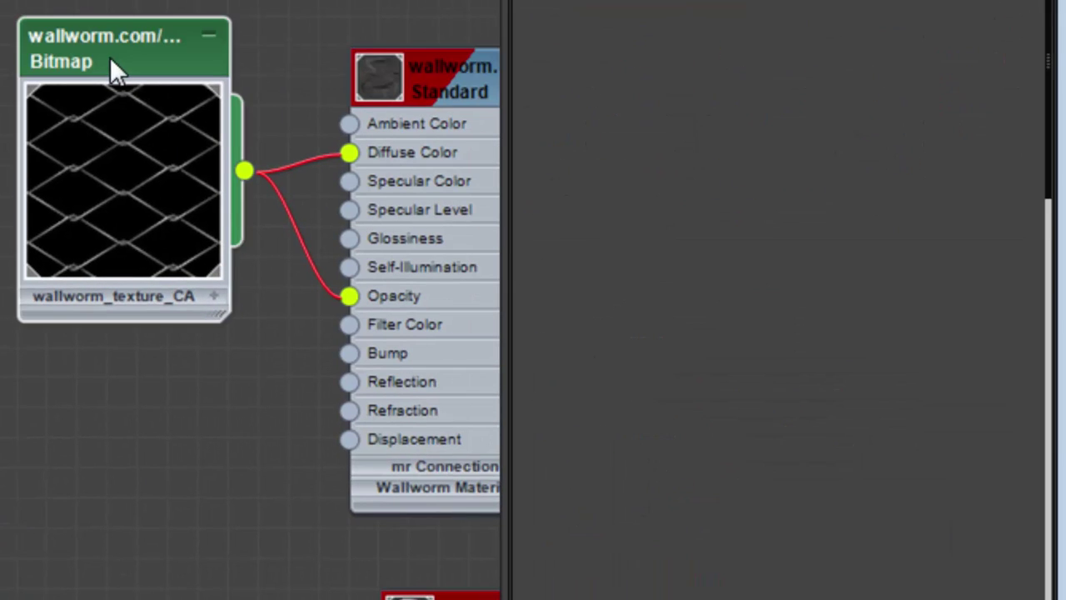
double_click(113, 68)
scroll(674, 111, "down", 1)
scroll(674, 112, "down", 4)
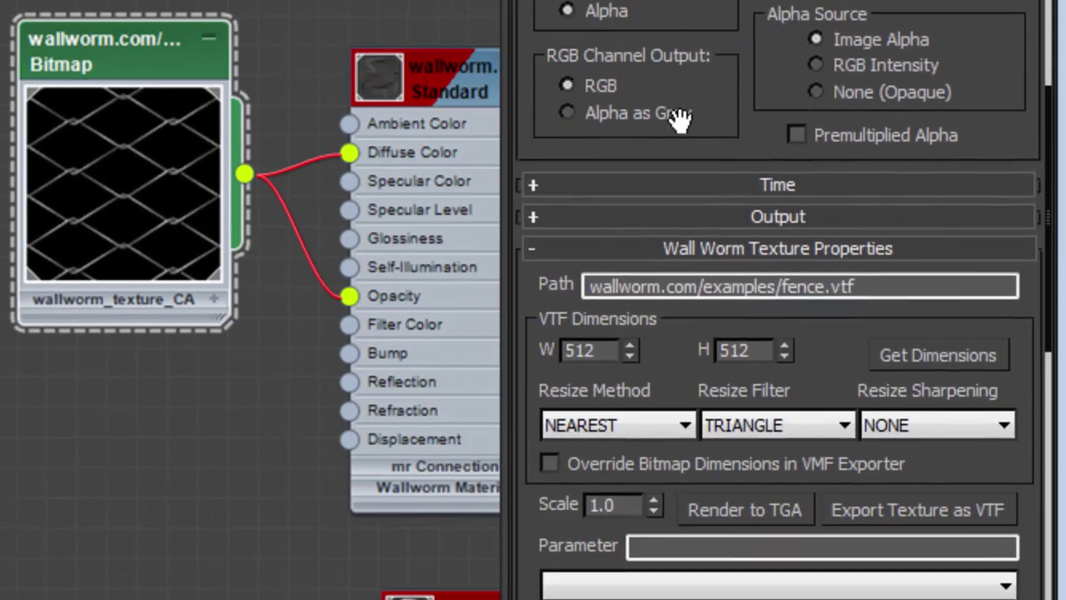
scroll(674, 112, "down", 2)
scroll(638, 483, "down", 3)
left_click(639, 465)
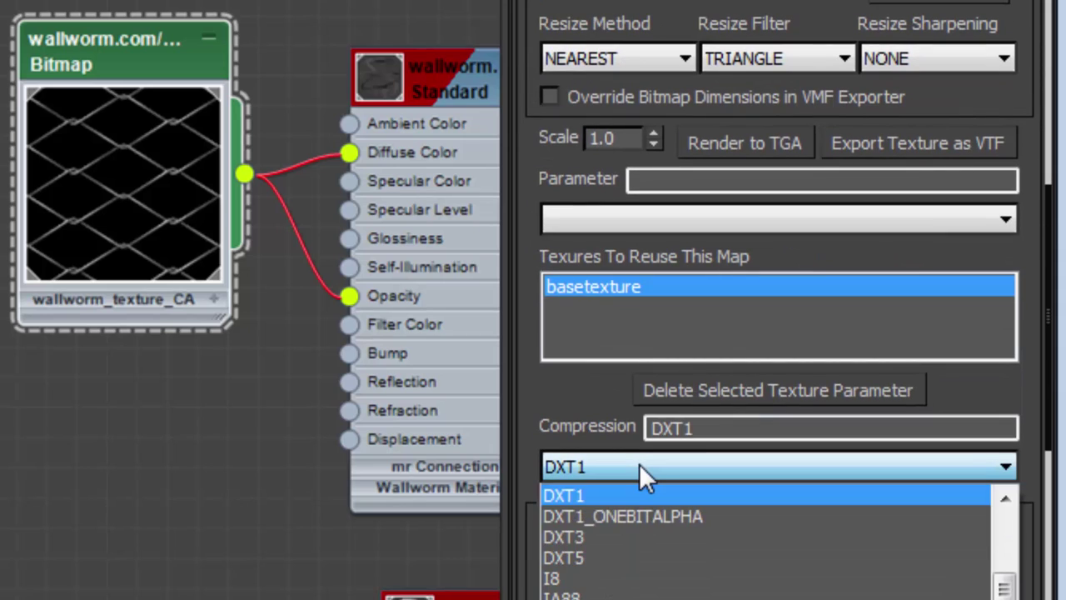
left_click(599, 537)
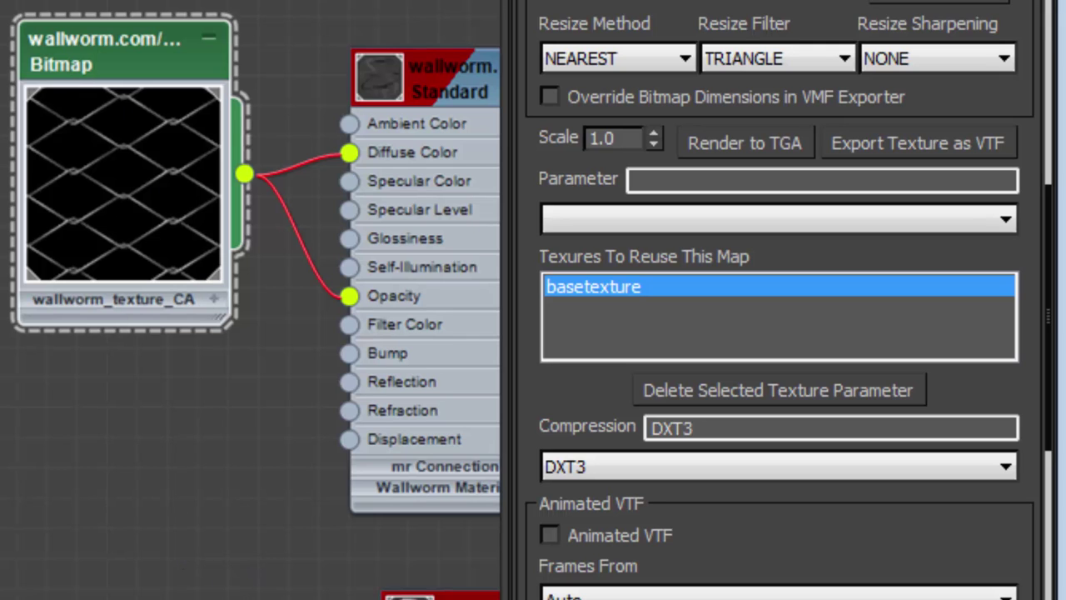
mouse_move(203, 196)
middle_mouse_down()
mouse_move(258, 572)
mouse_move(331, 443)
middle_mouse_up()
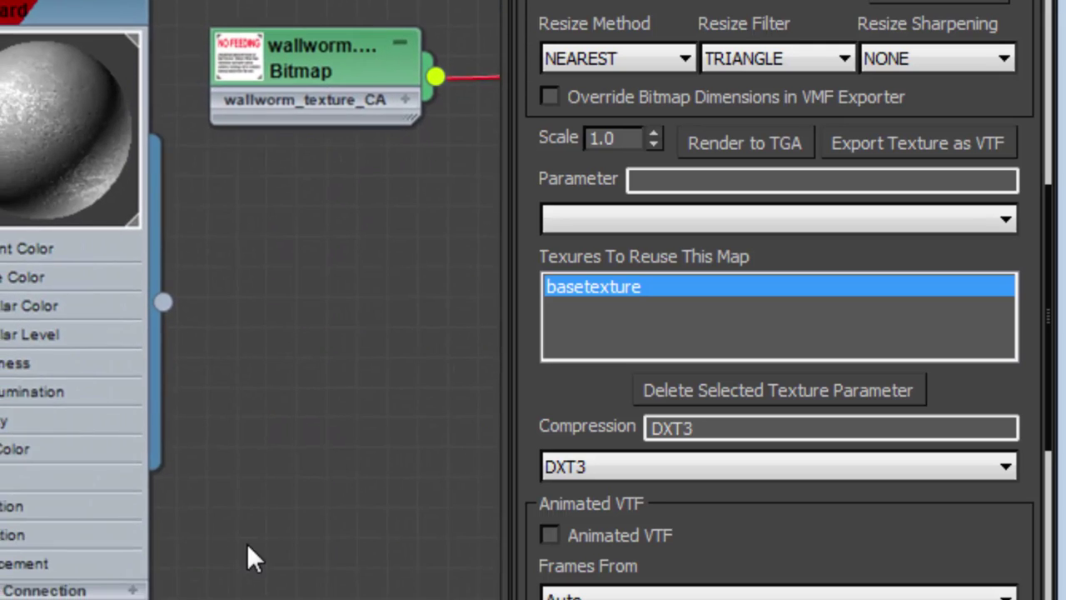
mouse_move(246, 543)
middle_mouse_down()
mouse_move(226, 571)
mouse_move(349, 550)
middle_mouse_up()
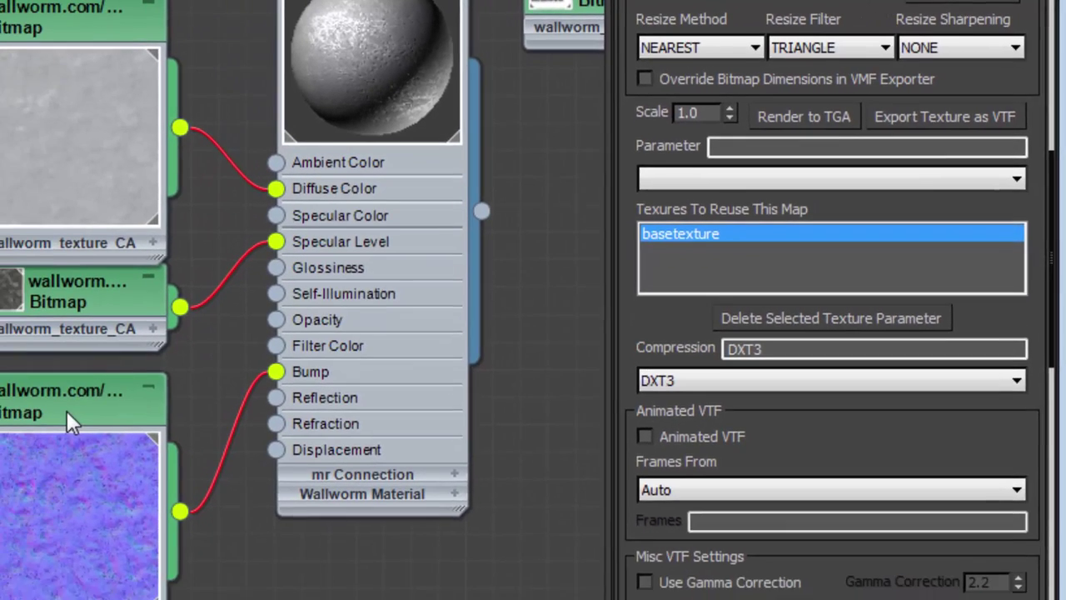
Change the corrugated1_s_normal.vtf normal map's compression from DXT1 to DXT5
double_click(141, 375)
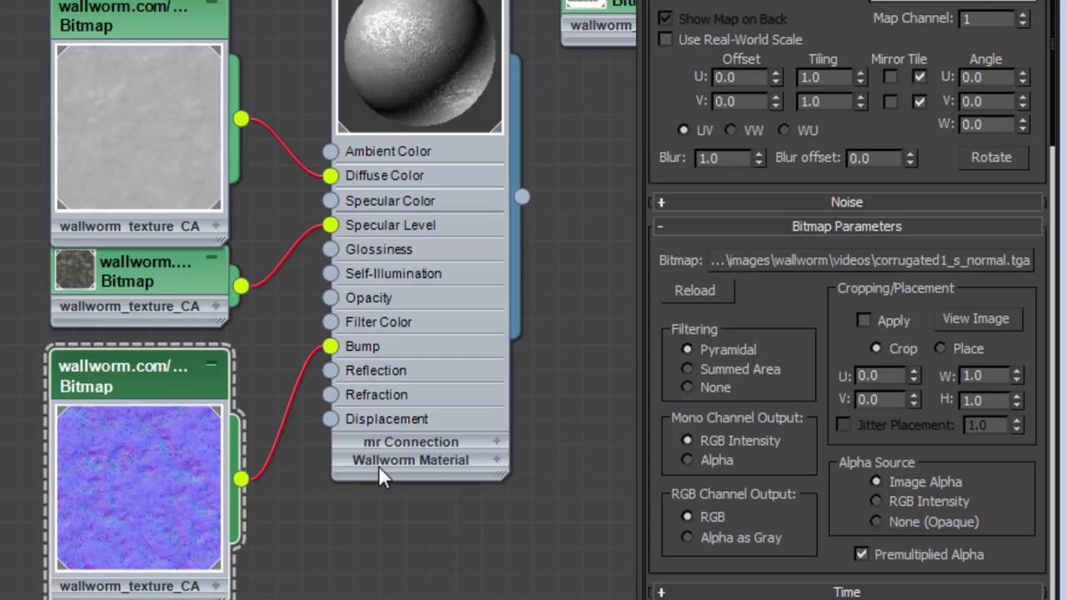
left_click_drag(829, 560, 821, 0)
left_click(691, 448)
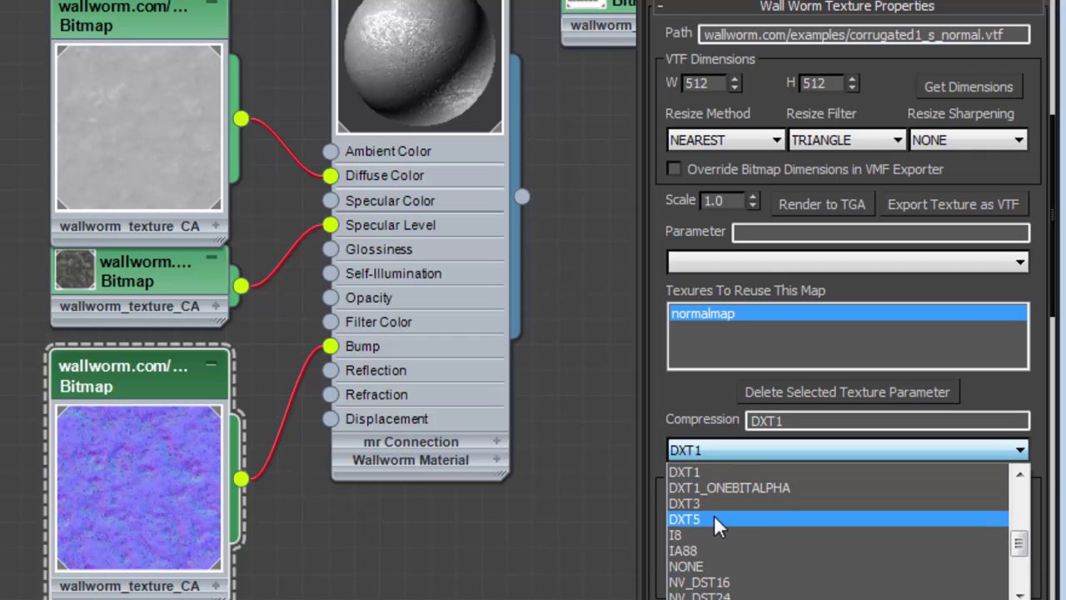
left_click(714, 514)
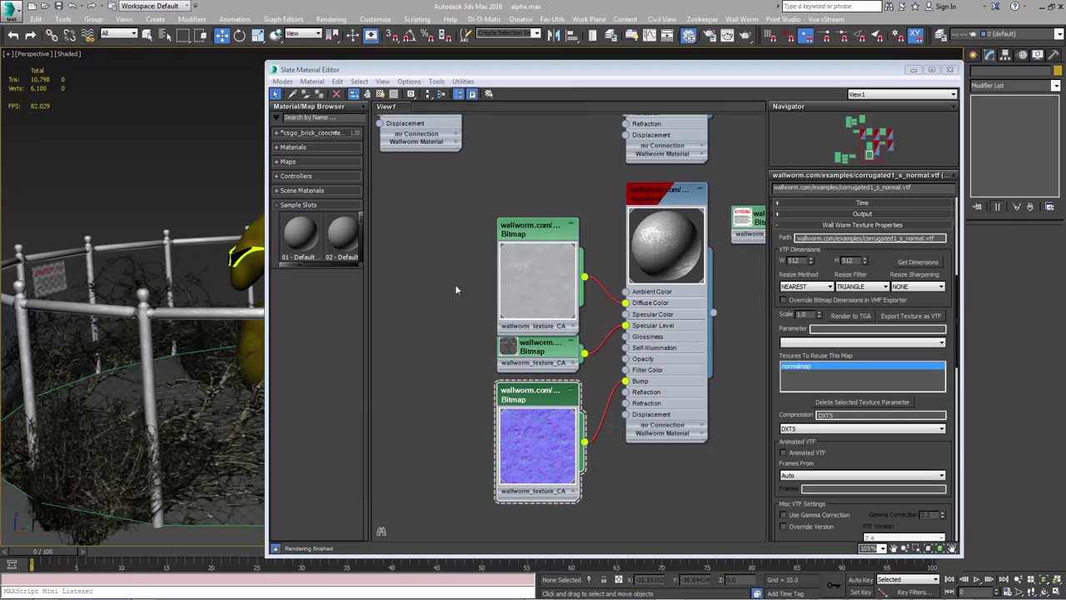
middle_click_drag(455, 284, 574, 343)
Check the nohammer material's Alpha Settings: Alpha Test on with reference 0.5
right_click(712, 363)
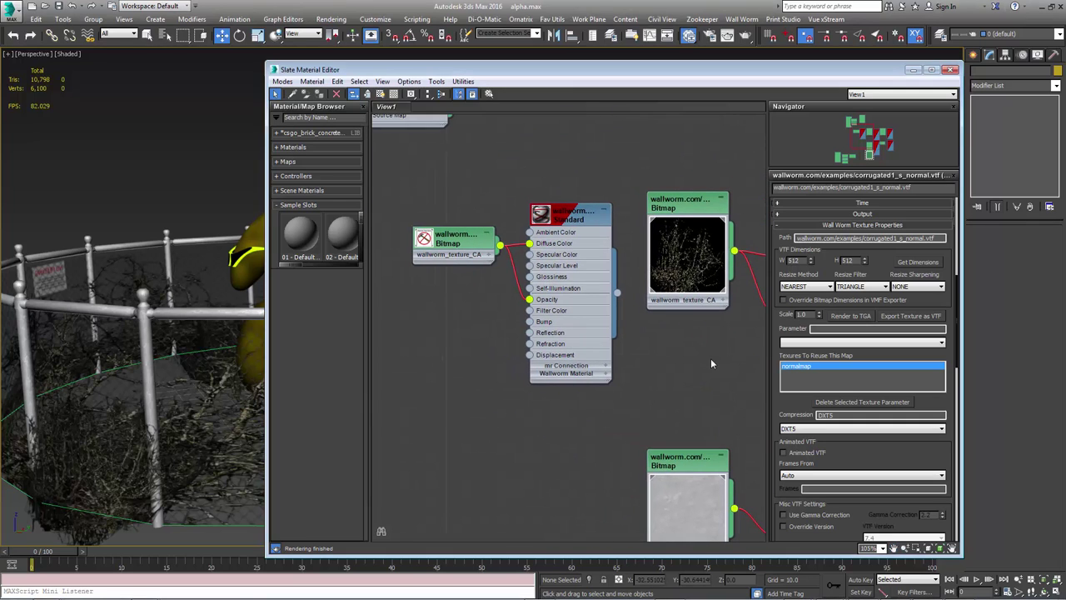
double_click(569, 218)
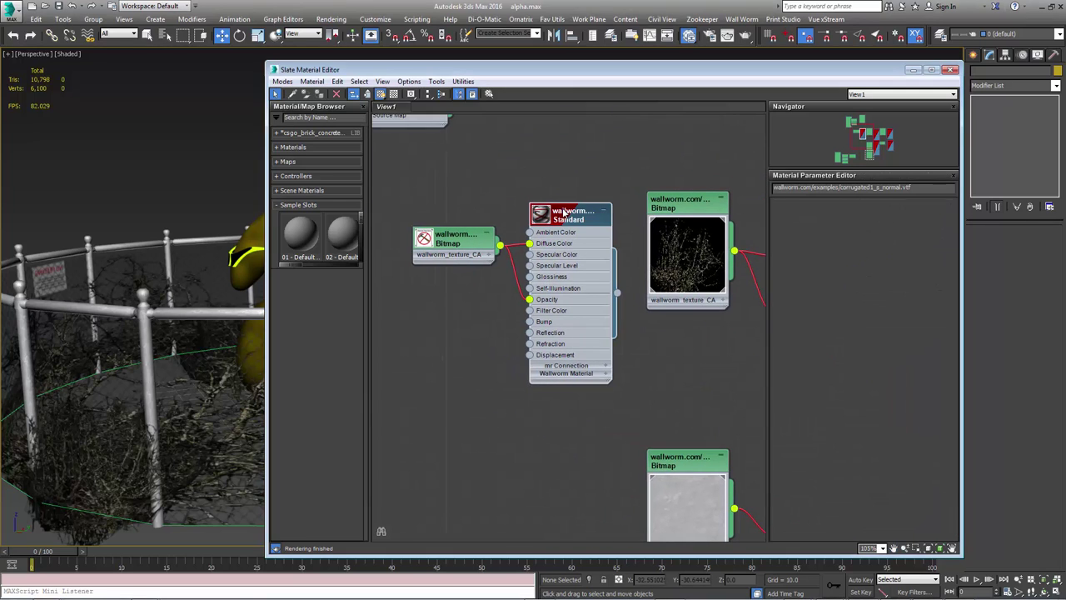
scroll(796, 450, "down", 5)
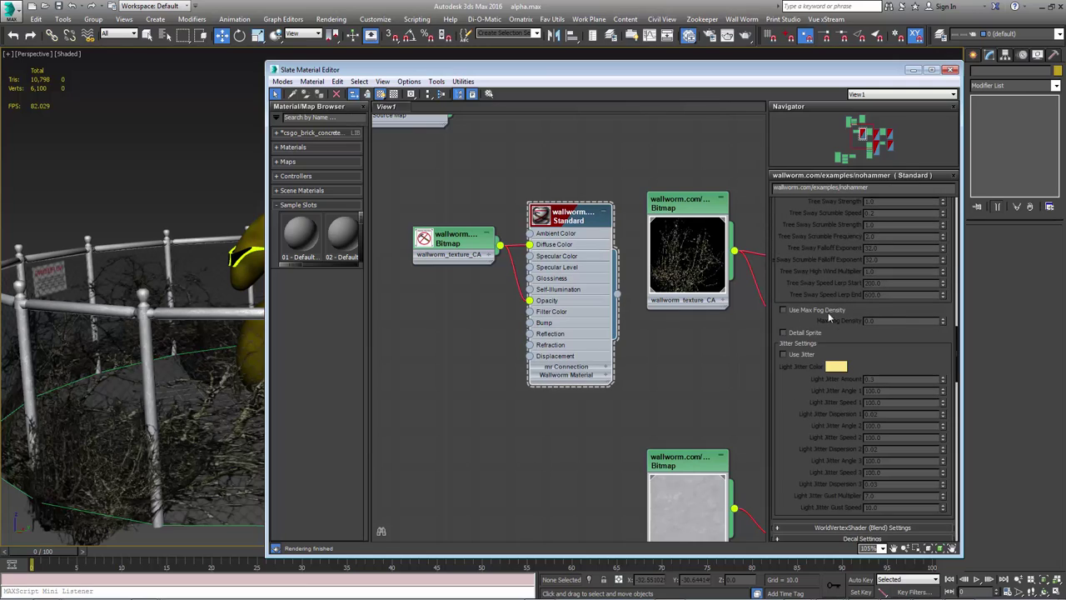
scroll(807, 323, "up", 5)
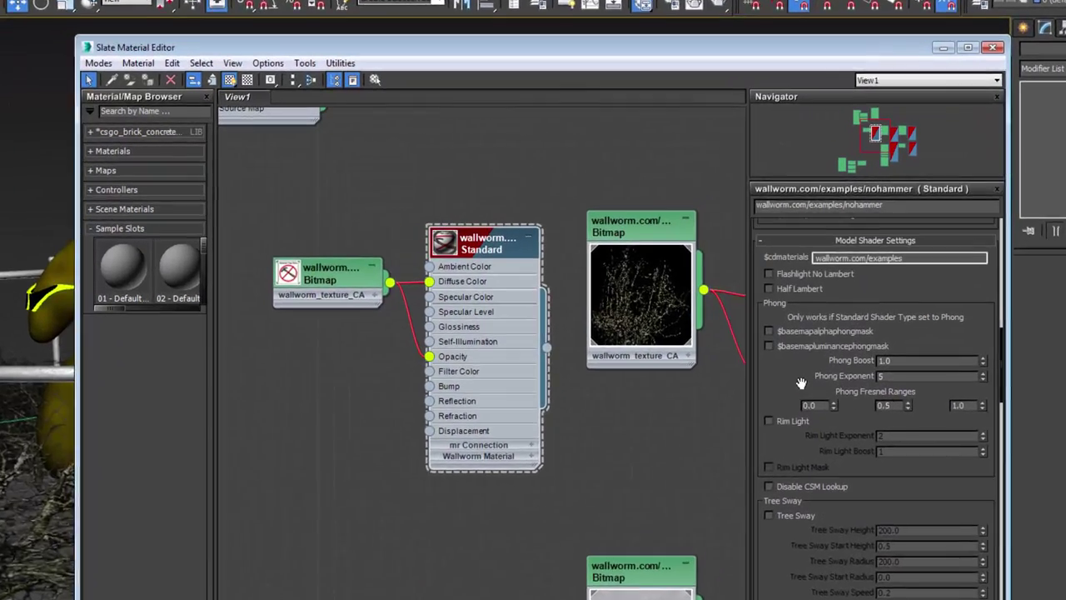
scroll(800, 529, "up", 2)
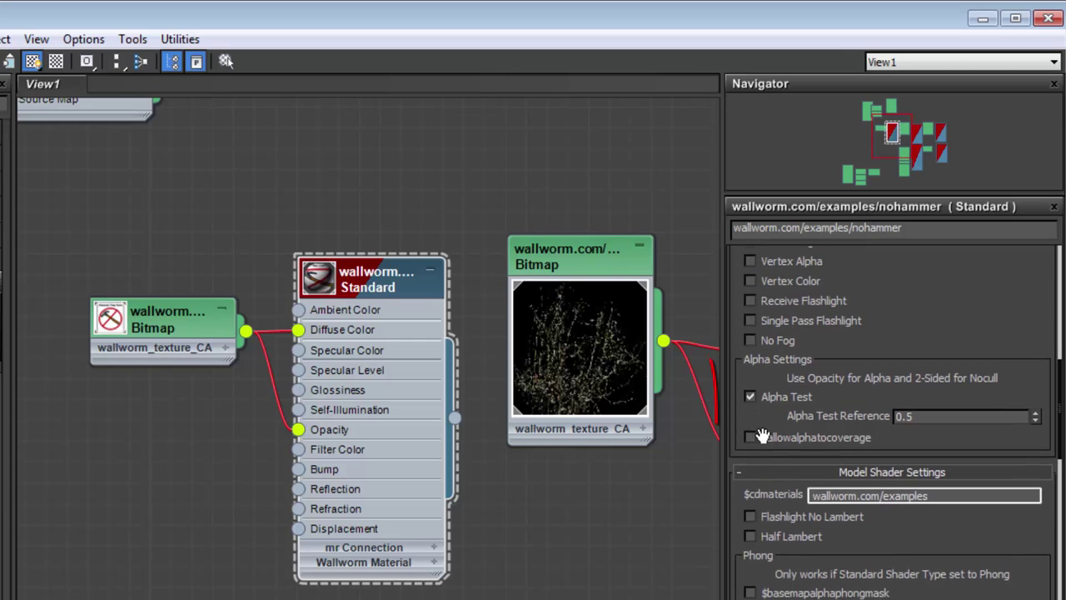
scroll(762, 436, "up", 1)
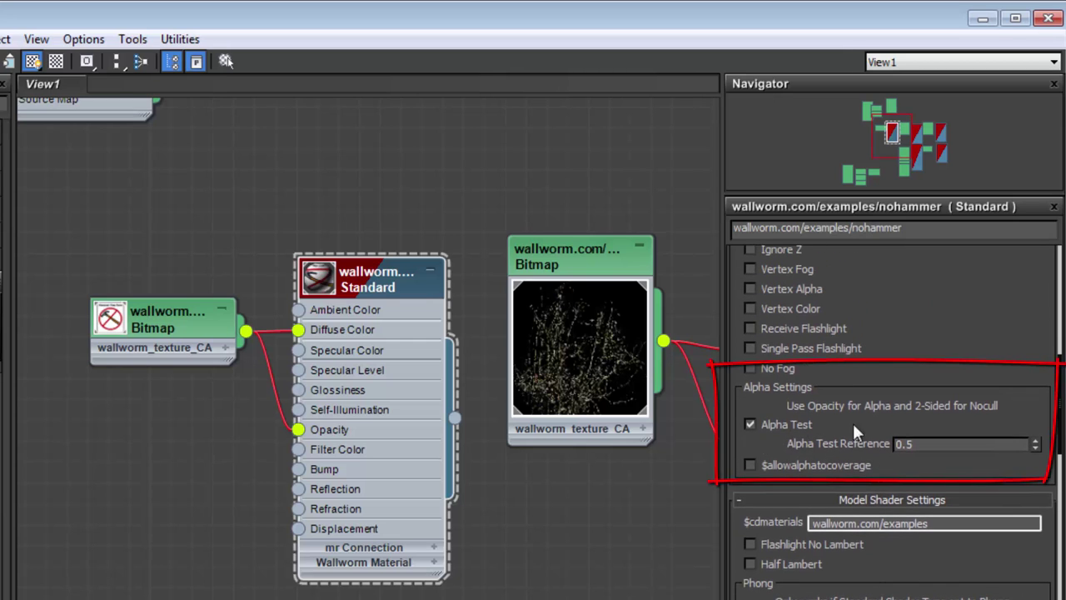
left_click_drag(876, 392, 883, 553)
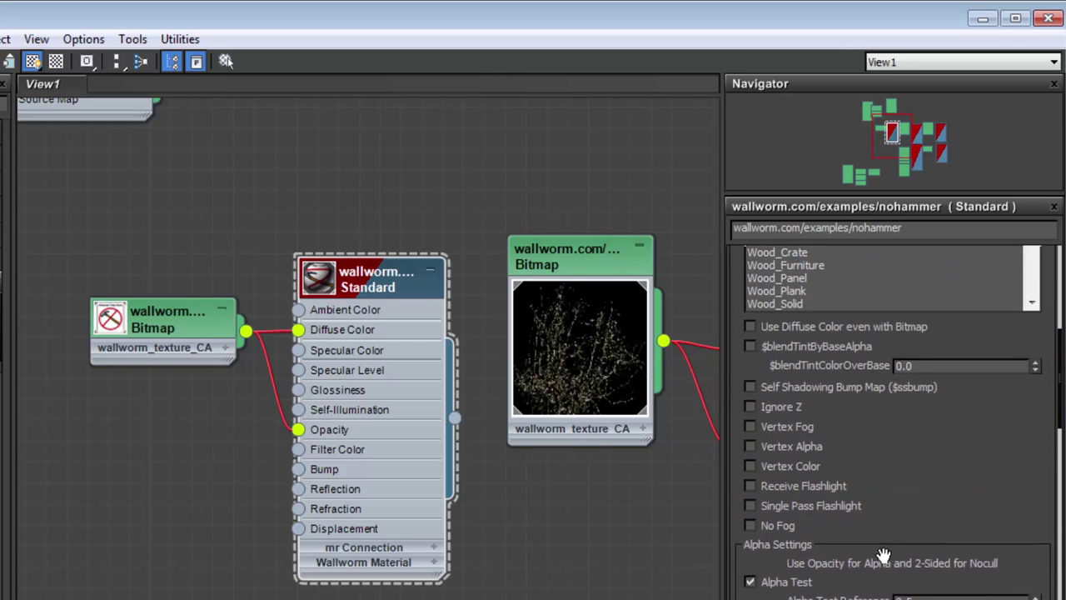
scroll(883, 554, "up", 3)
scroll(900, 405, "up", 1)
scroll(964, 316, "up", 3)
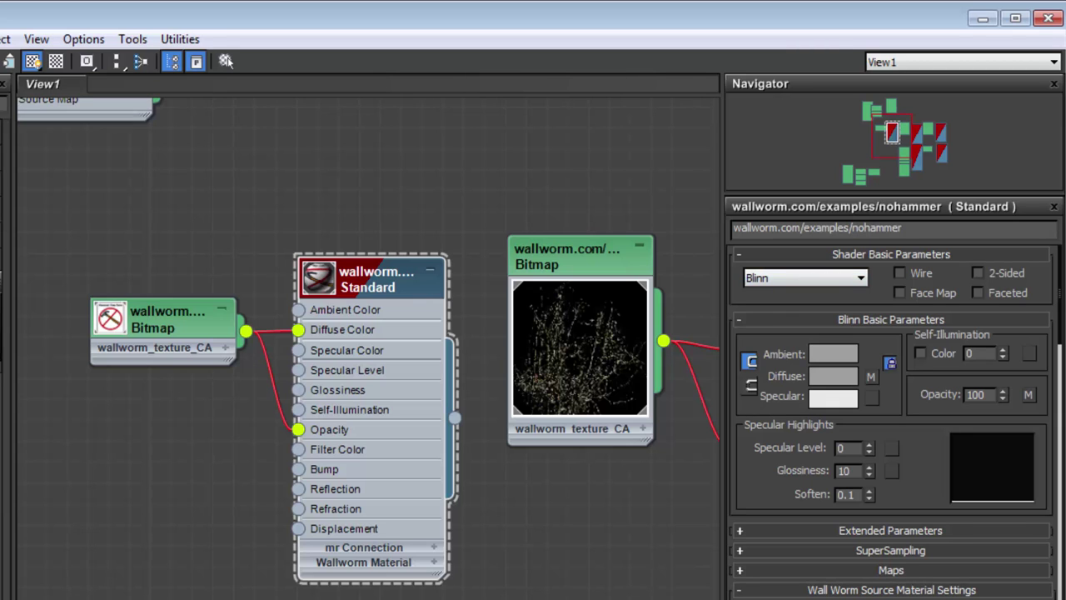
Pan the node view from the bushdead1 material over to the chain-link fencing material nodes
middle_click_drag(445, 333, 67, 333)
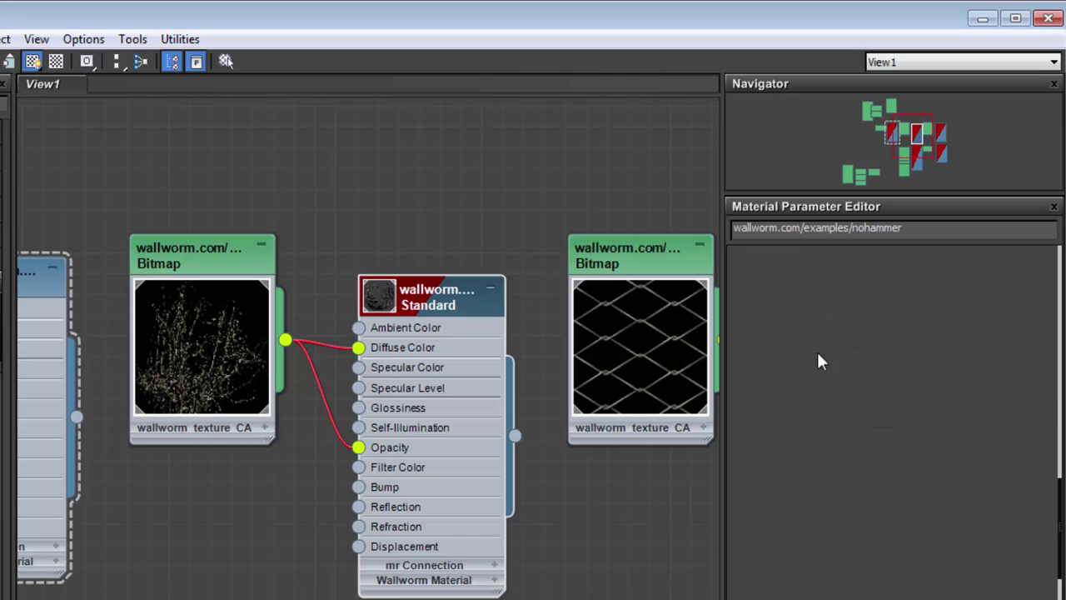
scroll(773, 339, "up", 5)
scroll(774, 338, "up", 4)
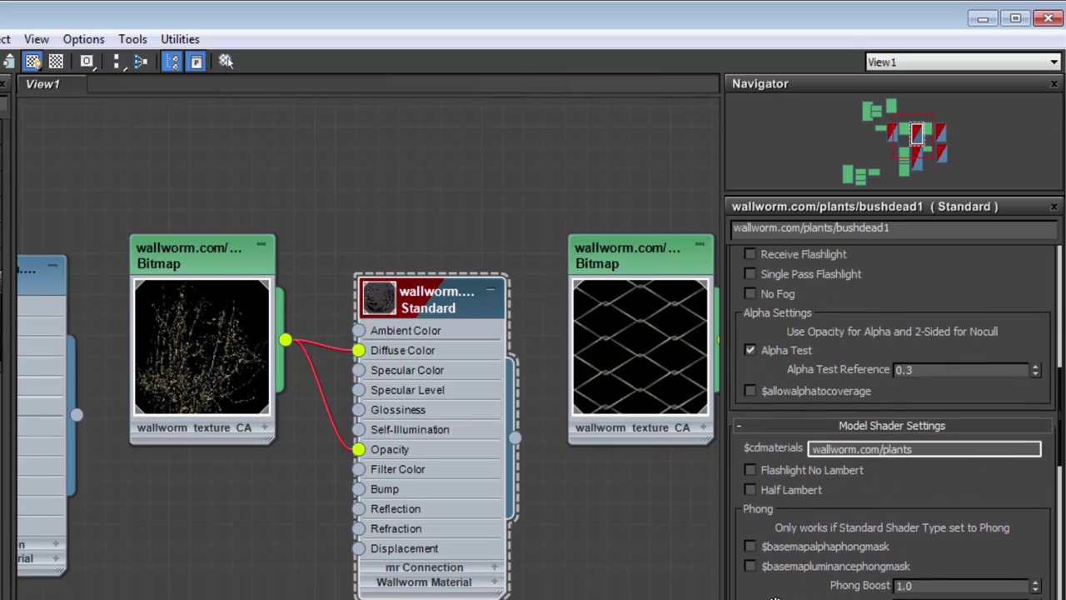
scroll(779, 541, "up", 1)
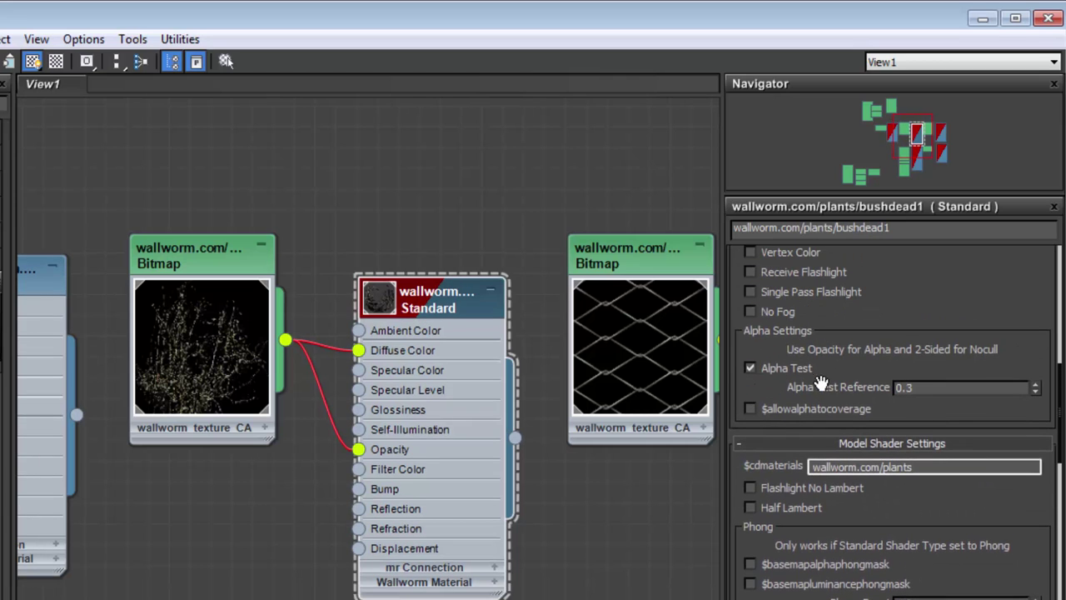
scroll(833, 366, "up", 5)
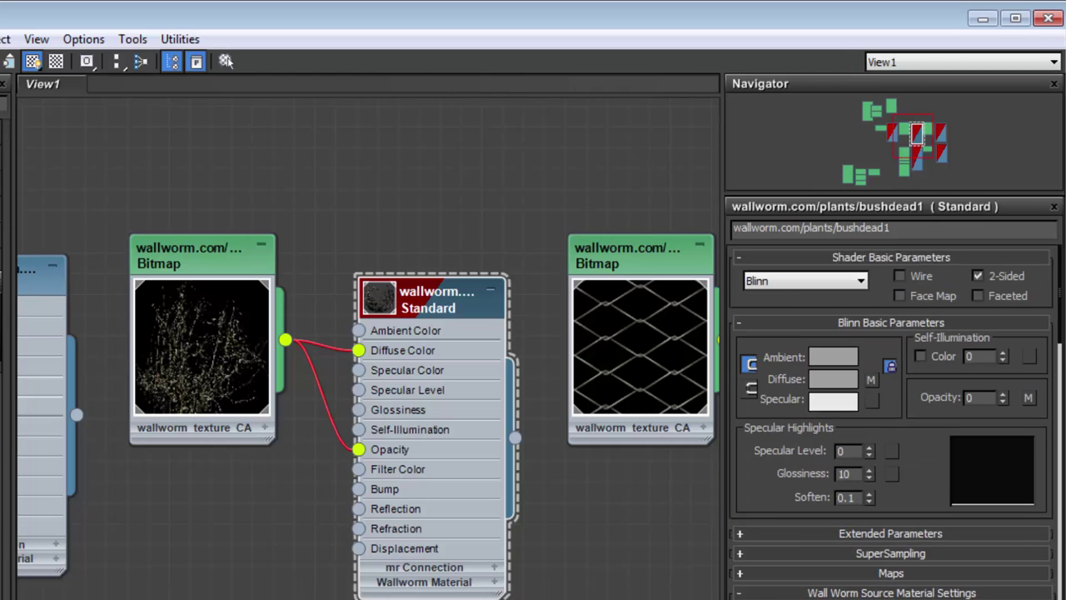
scroll(981, 275, "down", 1)
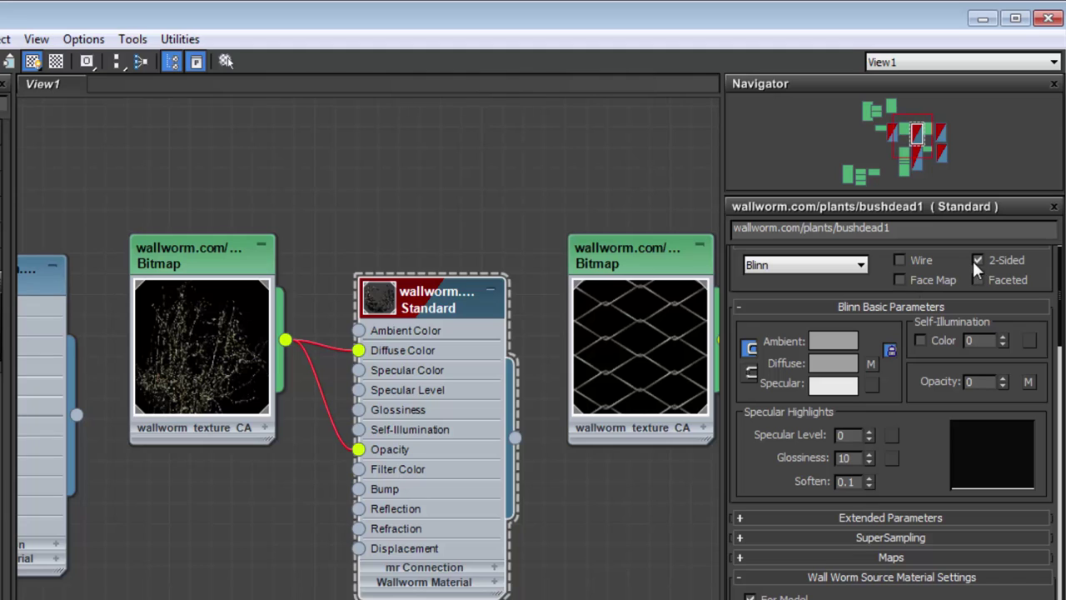
middle_click_drag(489, 422, 413, 392)
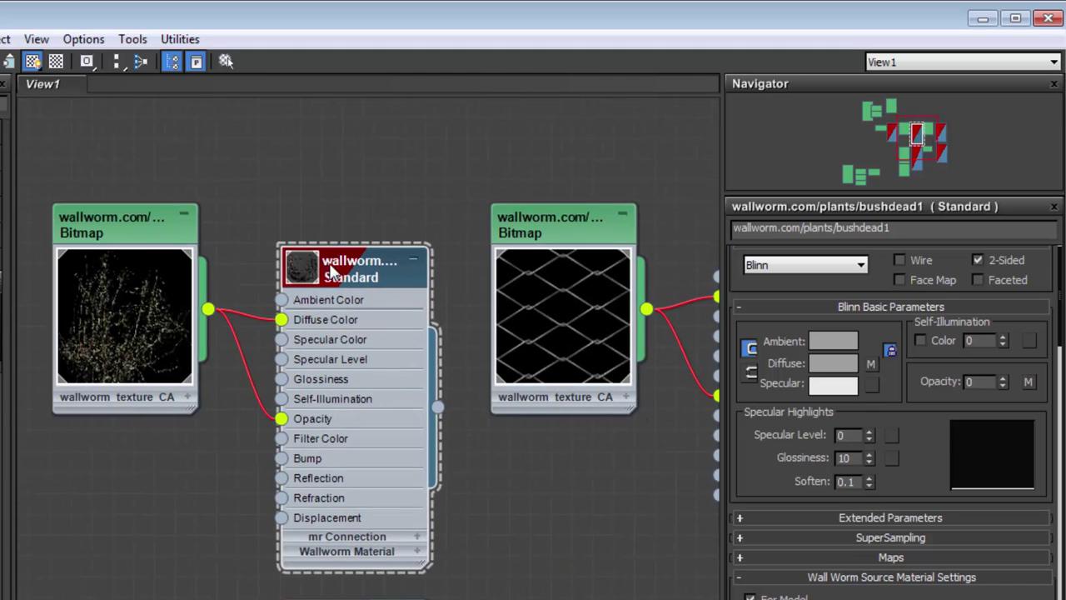
middle_click_drag(333, 273, 70, 274)
Inspect the fencing1 material's parameters, confirming Alpha Test at 0.7 and 2-Sided
double_click(560, 262)
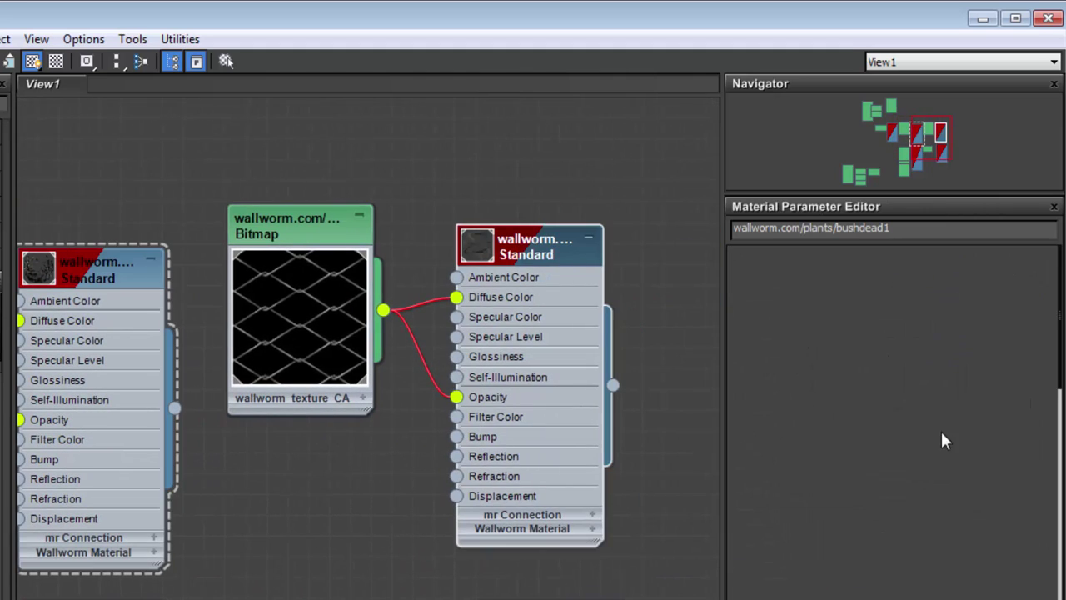
scroll(809, 457, "up", 5)
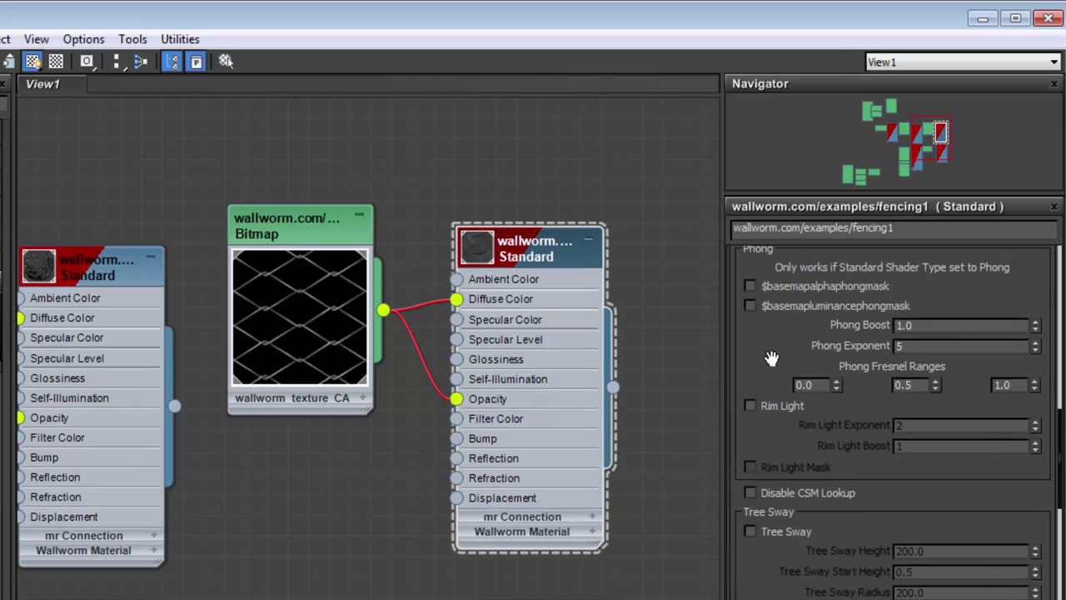
scroll(771, 358, "up", 4)
scroll(772, 359, "up", 1)
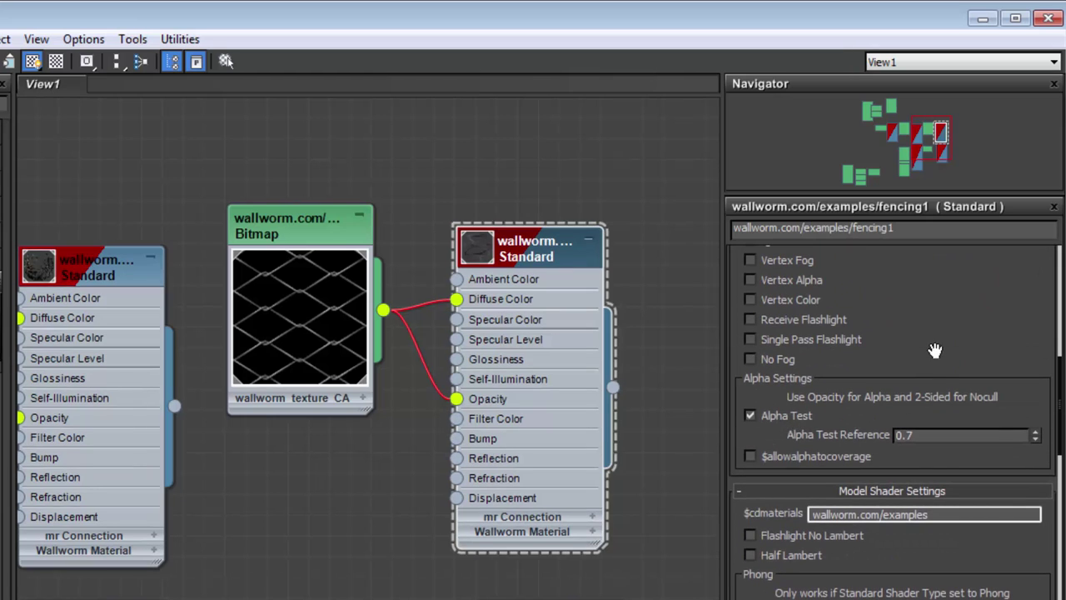
scroll(936, 351, "up", 2)
scroll(935, 350, "up", 1)
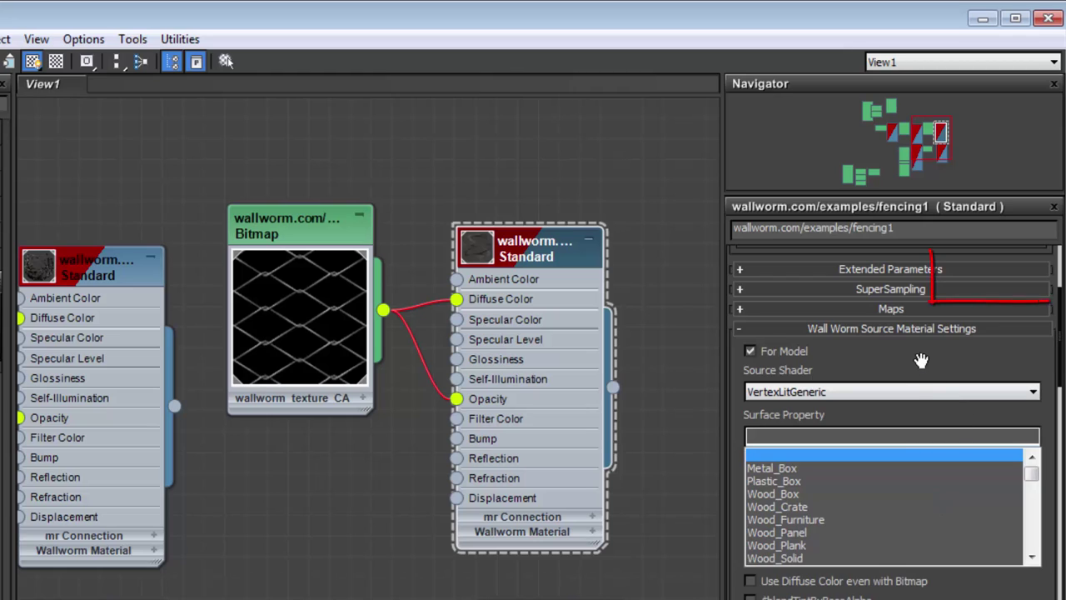
scroll(937, 502, "up", 3)
scroll(937, 502, "up", 1)
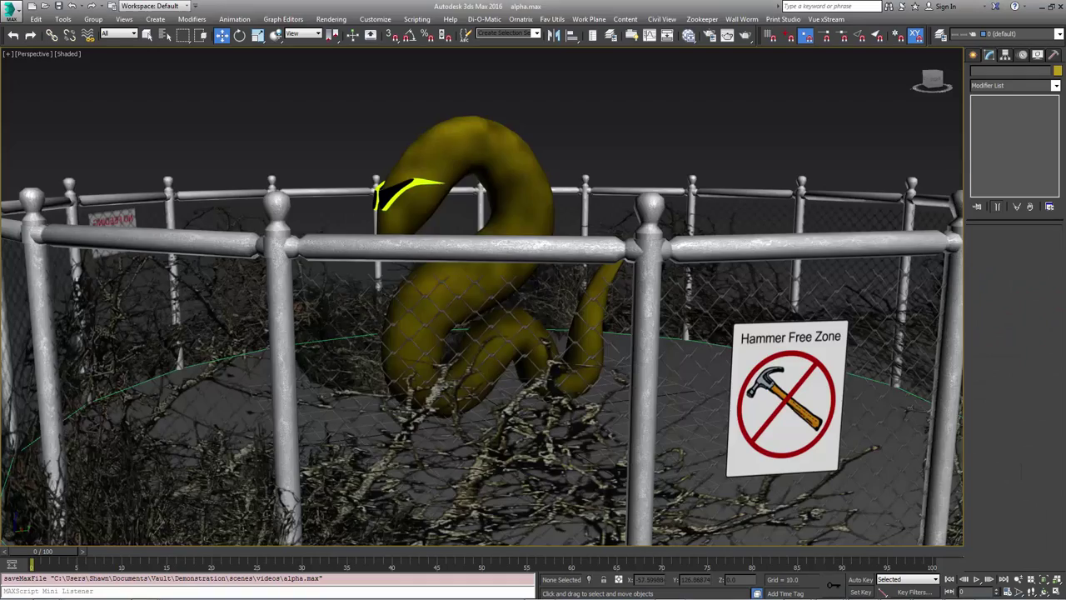
Select the coolworm snake plus its Worm Glasses, two objects in total
scroll(716, 365, "down", 2)
scroll(699, 375, "down", 3)
scroll(683, 388, "down", 2)
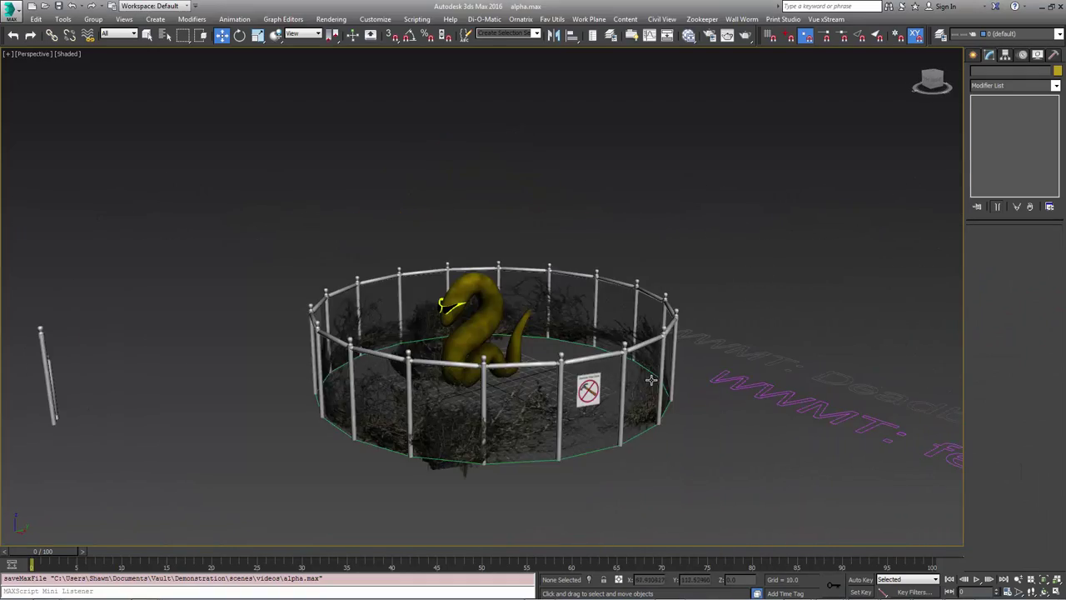
mouse_move(679, 392)
middle_mouse_down()
mouse_move(762, 405)
mouse_move(600, 392)
middle_mouse_up()
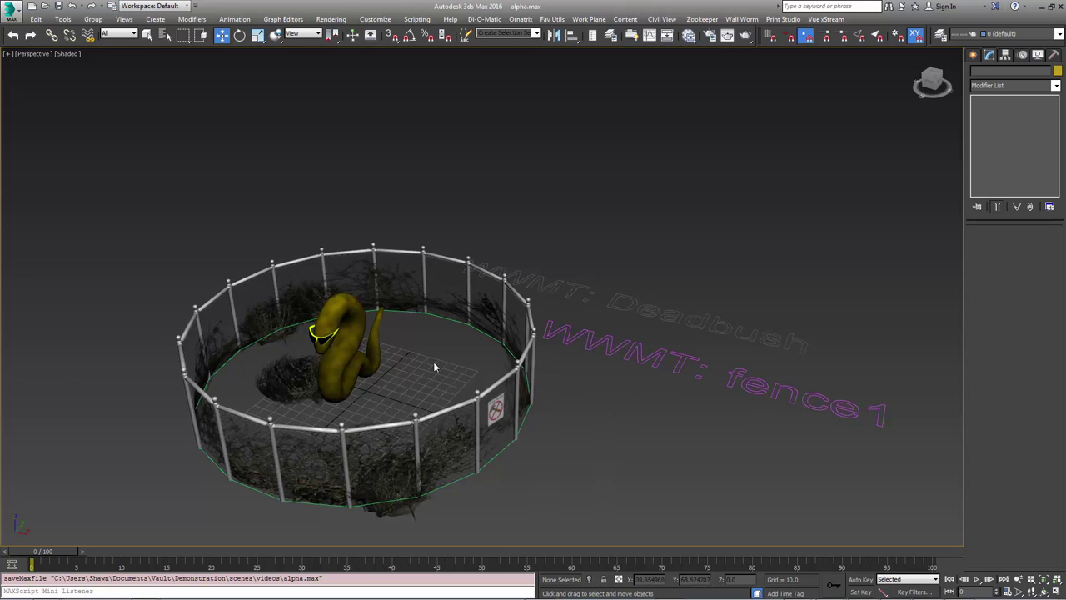
scroll(353, 357, "up", 1)
scroll(350, 333, "up", 2)
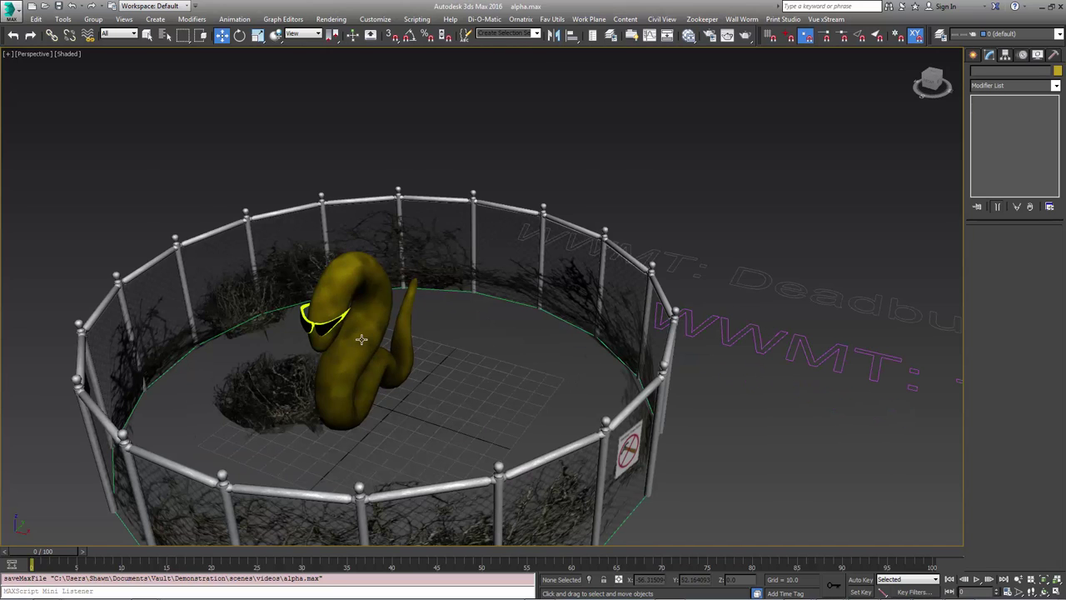
left_click(361, 339)
left_click(306, 316, "ctrl")
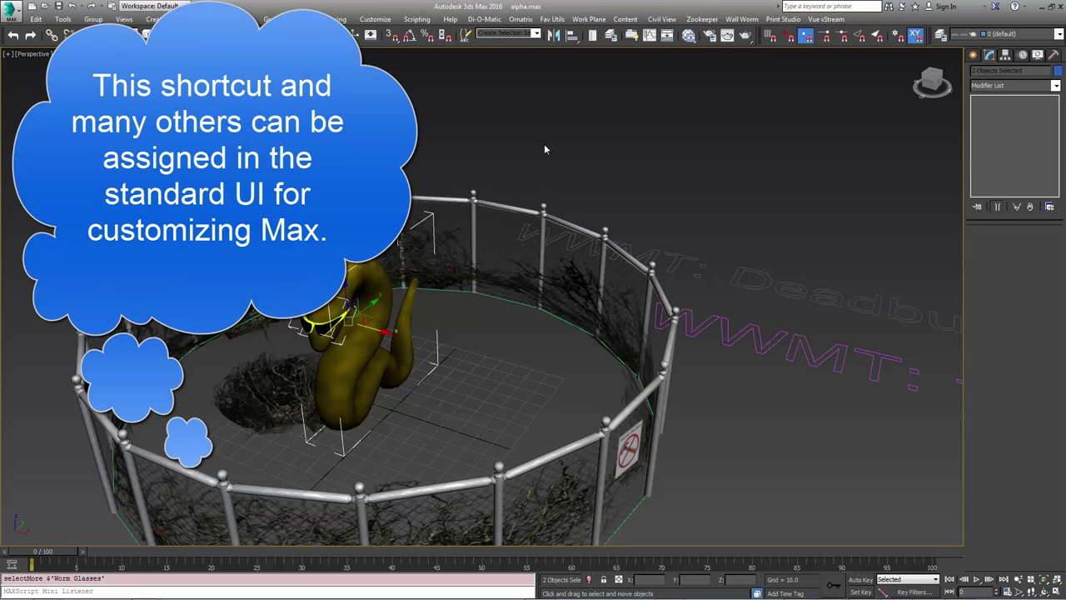
Make a single coolworm WWMT helper from both objects and move its label beside the others
key("ctrl+w")
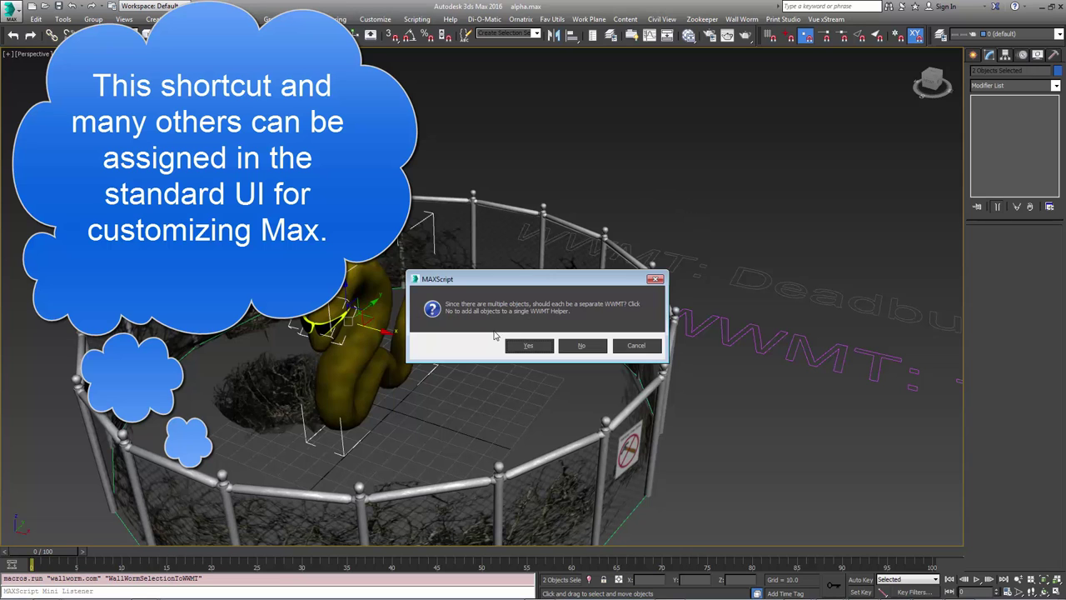
left_click(581, 345)
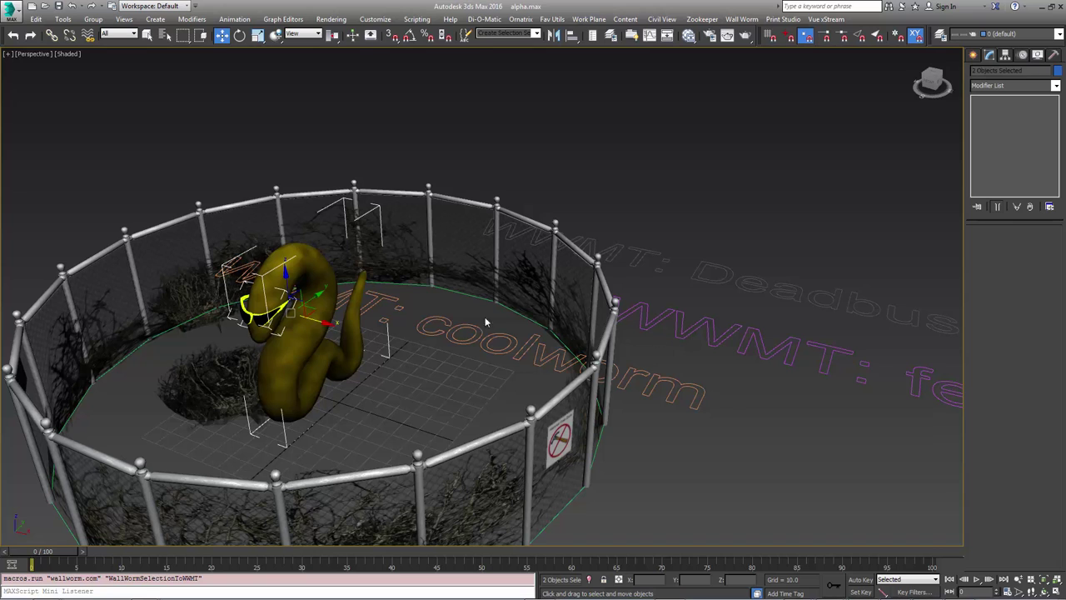
left_click(325, 324)
scroll(429, 336, "down", 3)
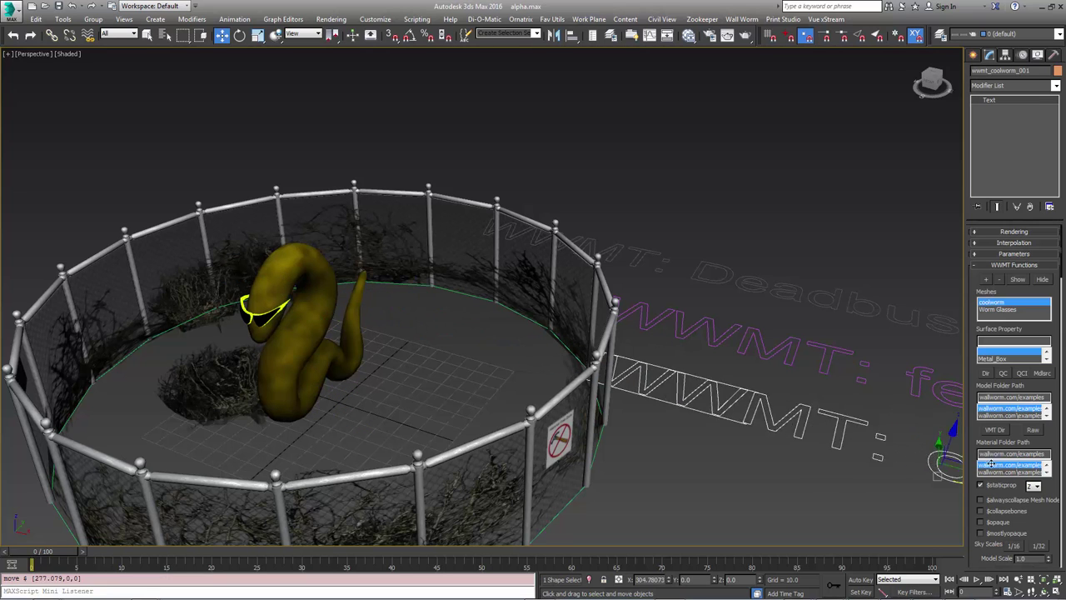
left_click_drag(608, 381, 666, 380)
scroll(667, 381, "down", 3)
scroll(666, 381, "down", 3)
scroll(577, 345, "up", 2)
left_click(806, 473)
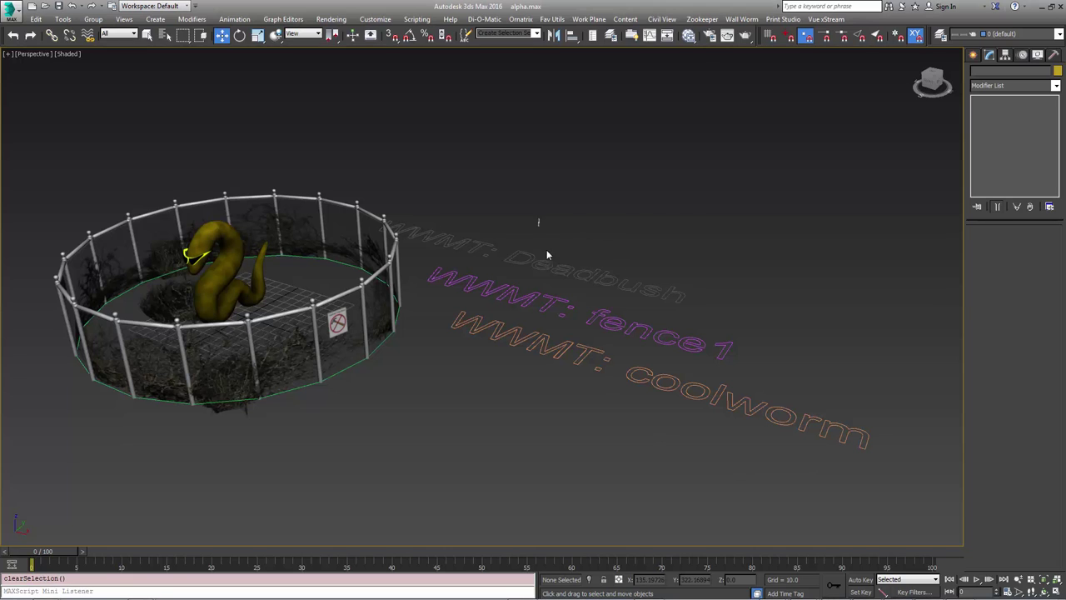
Select the Deadbush, fence1 and coolworm WWMT helpers and export their model textures
left_click_drag(538, 219, 700, 470)
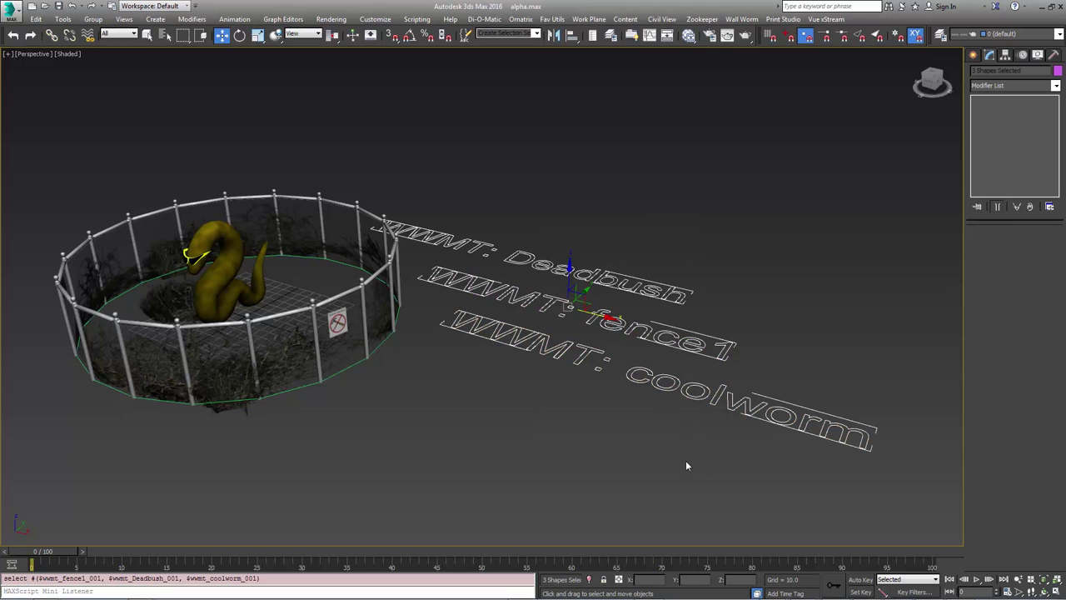
left_click(739, 20)
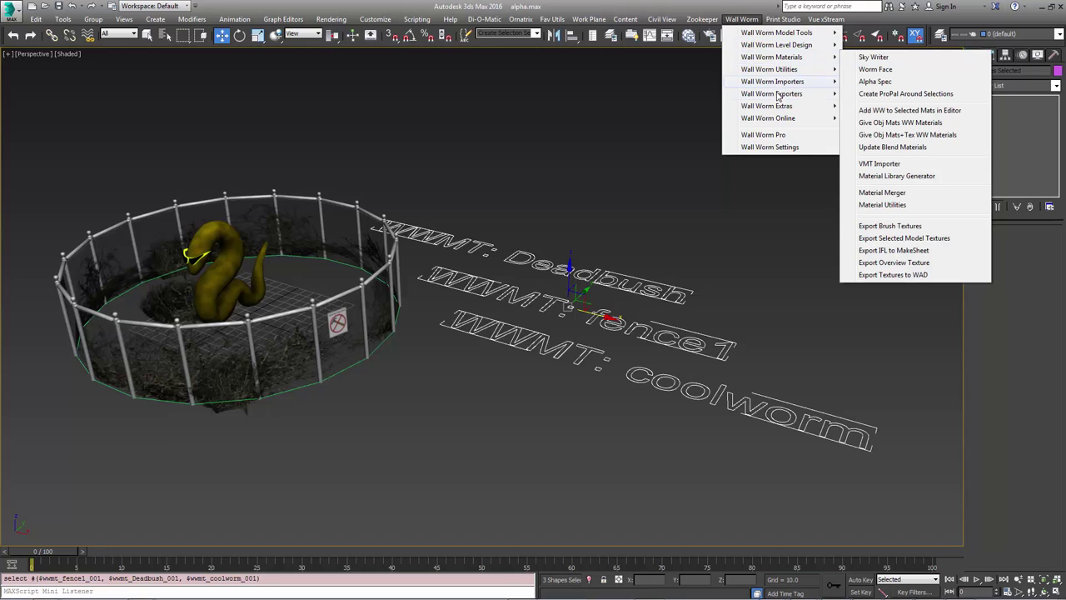
mouse_move(772, 94)
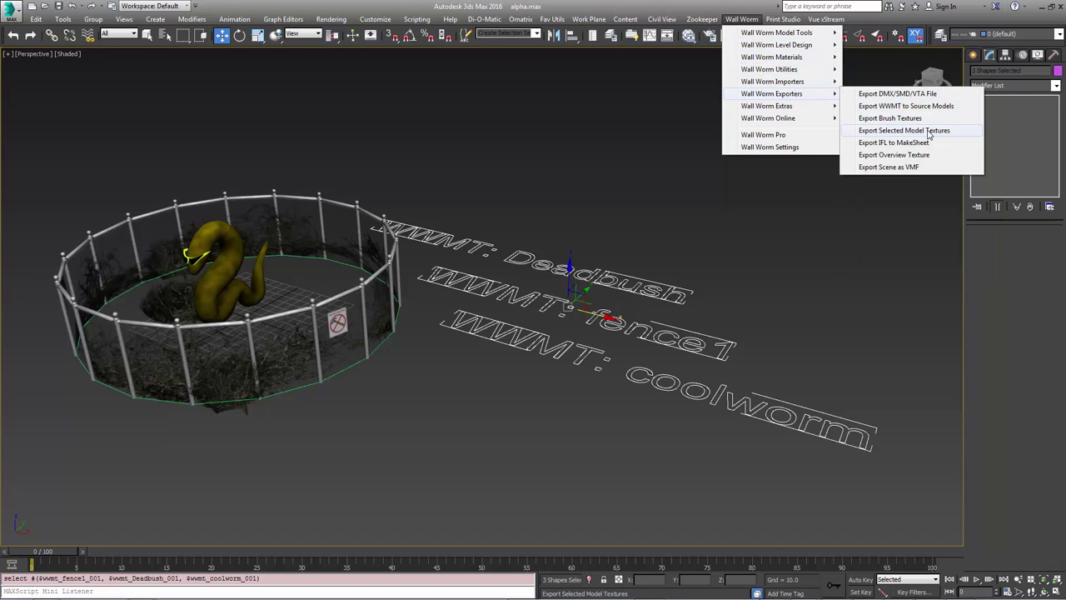
left_click(933, 131)
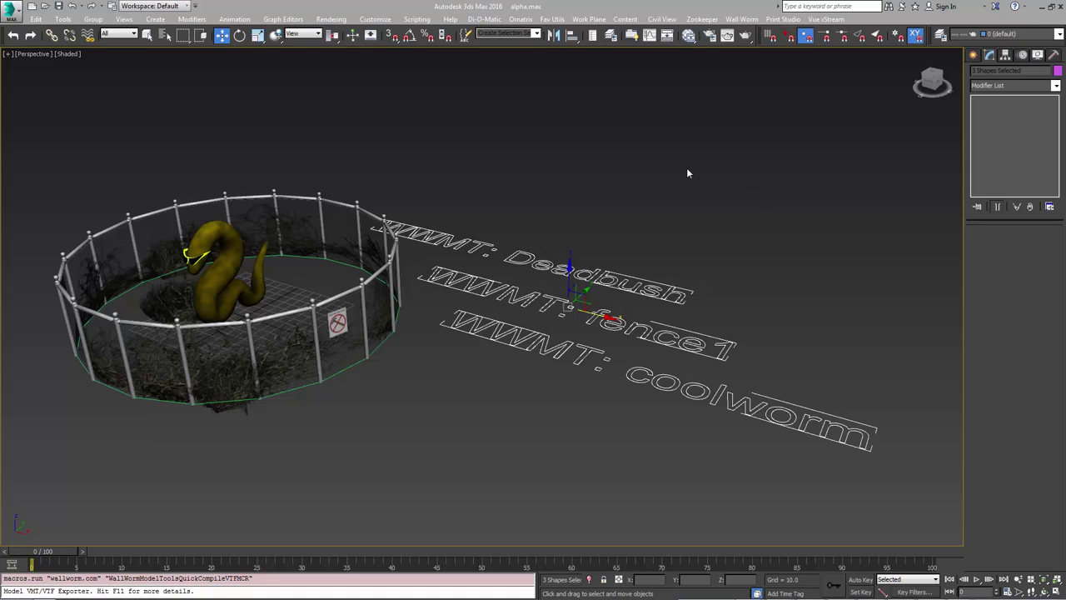
Compile the selected WWMT helpers into Source models and close the compile windows
left_click(742, 19)
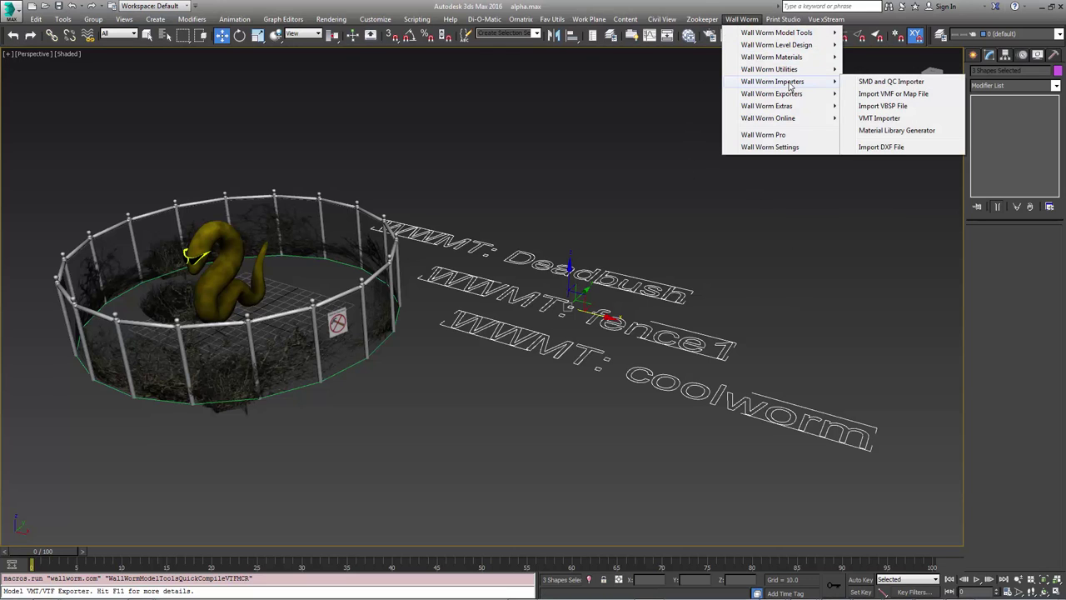
mouse_move(771, 94)
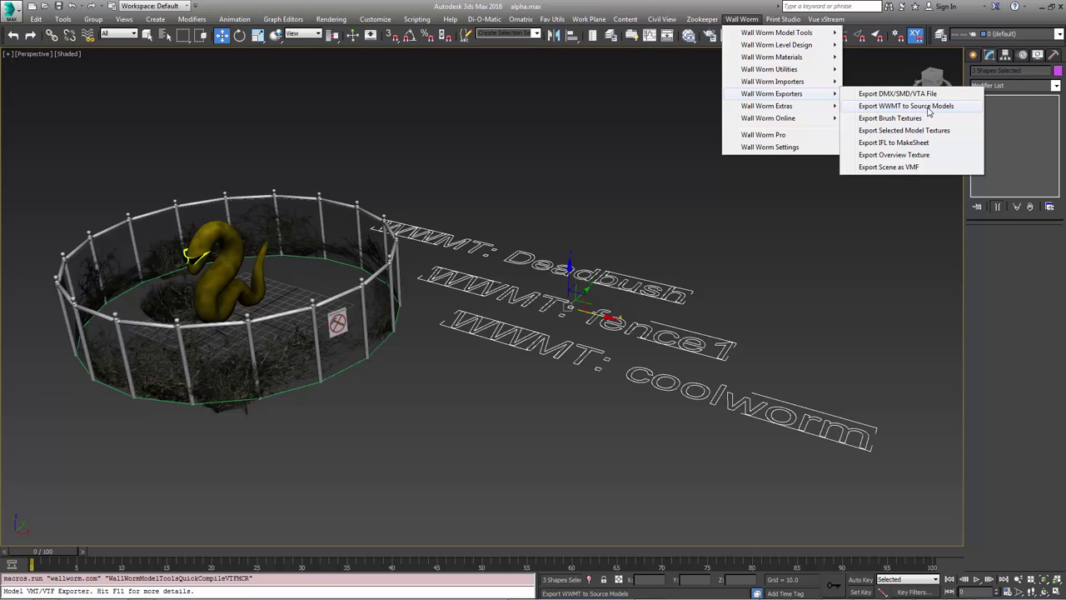
left_click(930, 111)
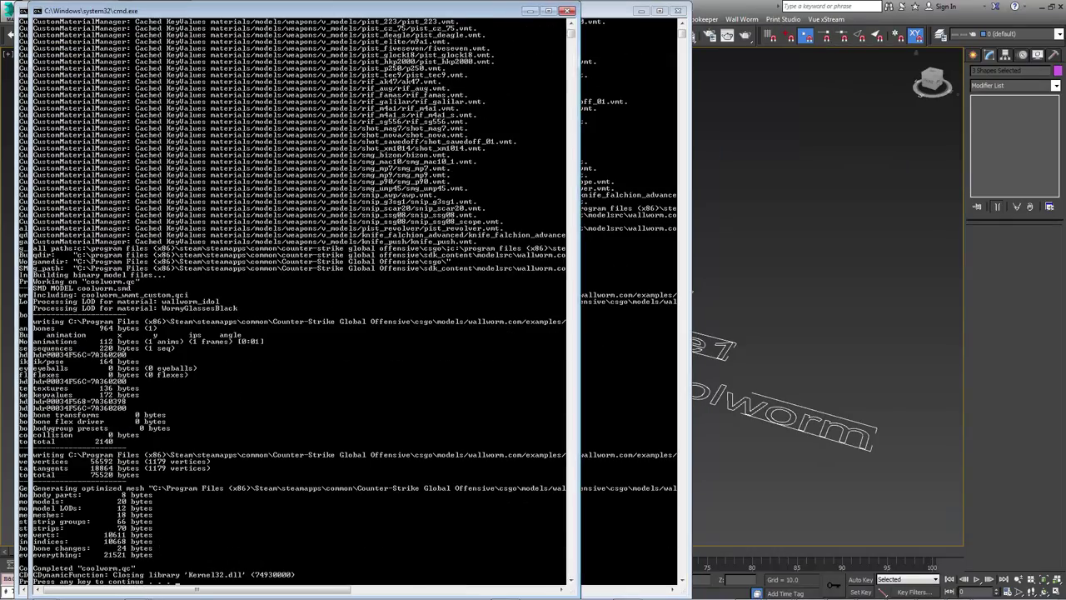
left_click(570, 14)
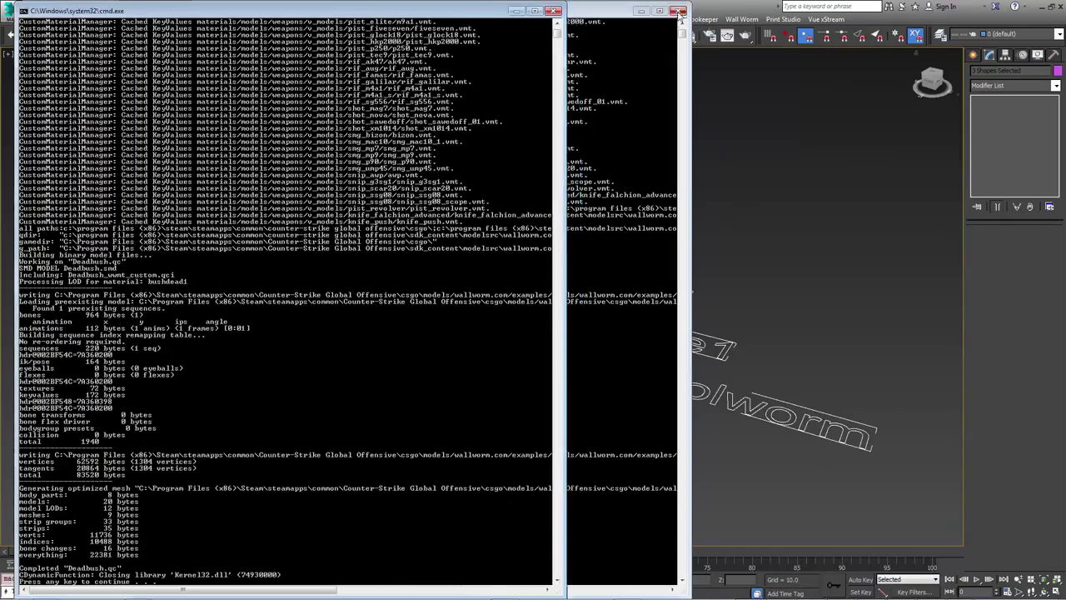
left_click(677, 10)
left_click(570, 347)
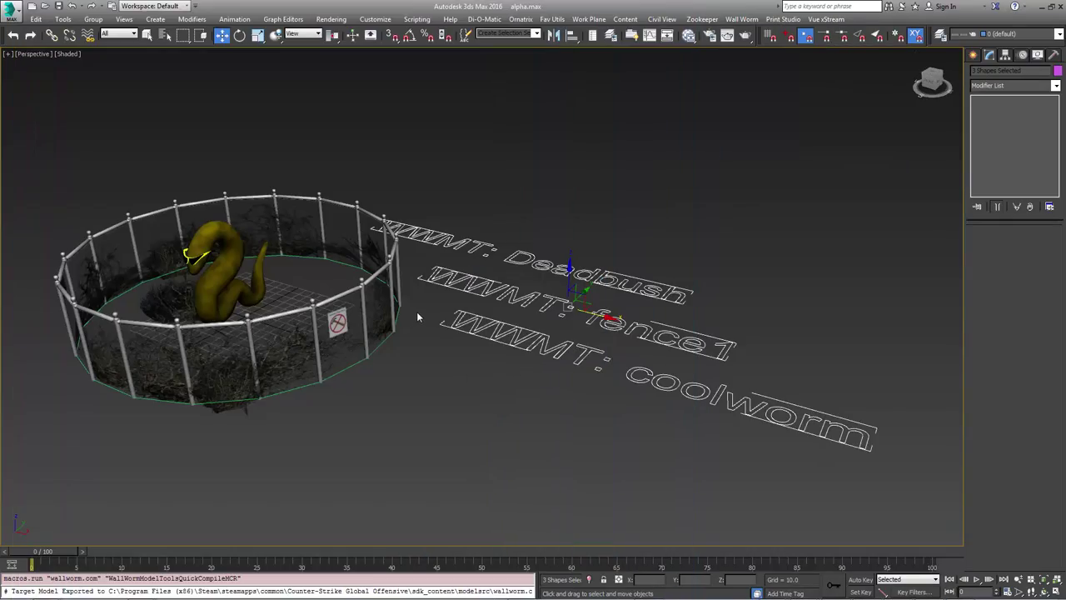
Orbit and zoom the view around the cage and WWMT labels
mouse_move(417, 312)
middle_mouse_down("alt")
mouse_move(483, 303)
mouse_move(436, 311)
middle_mouse_up("alt")
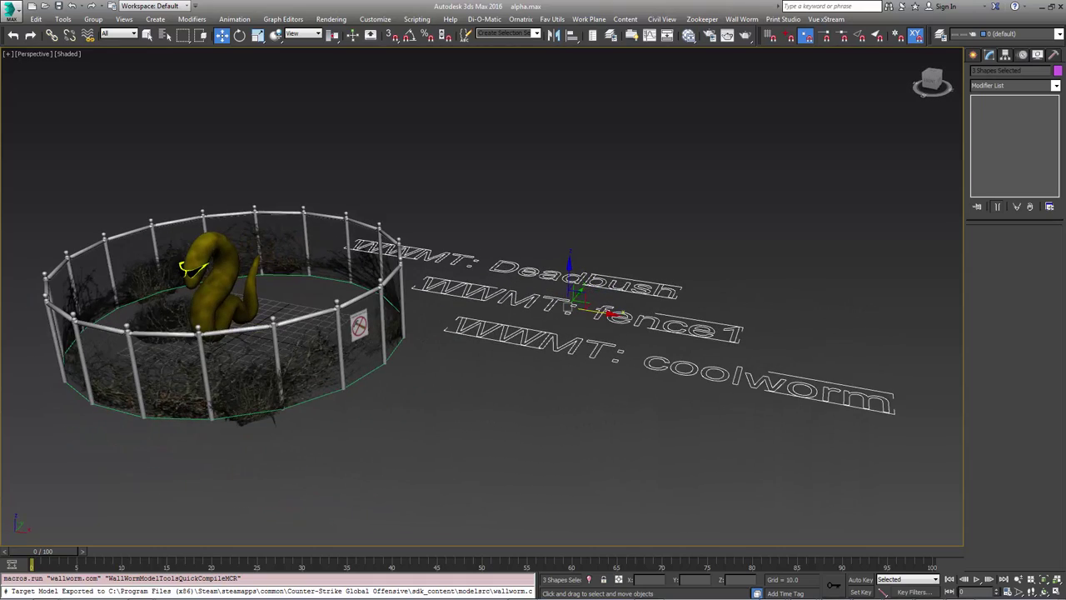
scroll(327, 357, "up", 2)
scroll(327, 358, "up", 2)
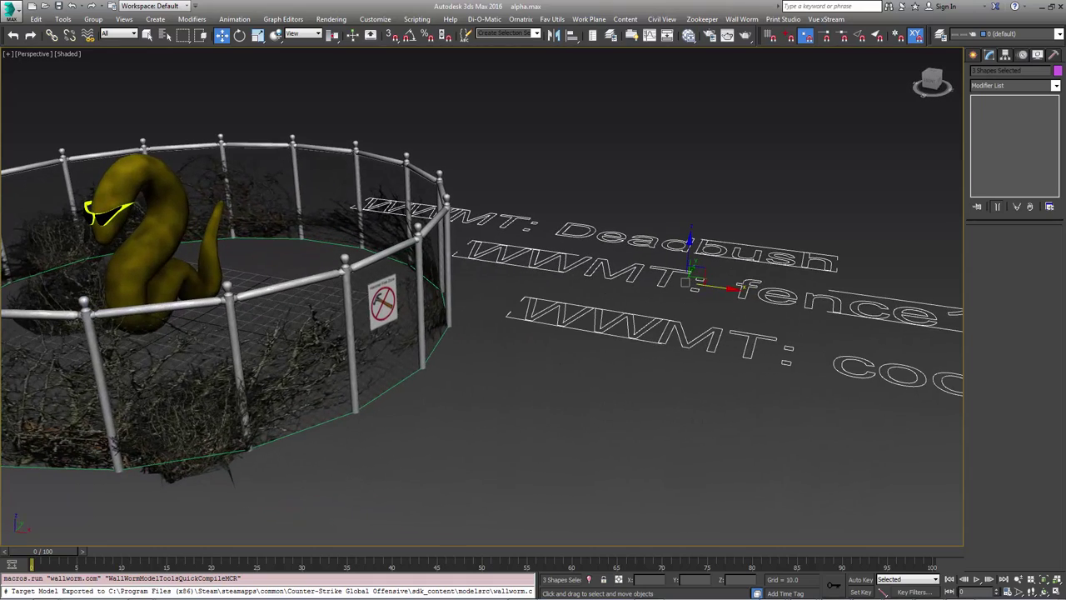
left_click(741, 19)
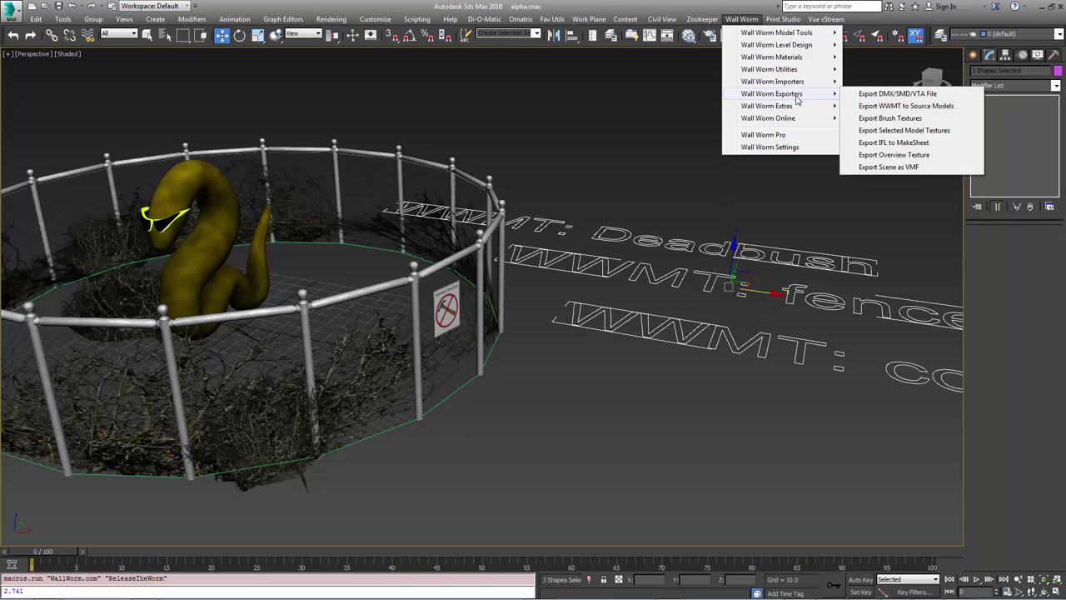
Export the caged-snake scene as the VMF map 'dontfeedtheworm', then clear the selection
left_click(890, 167)
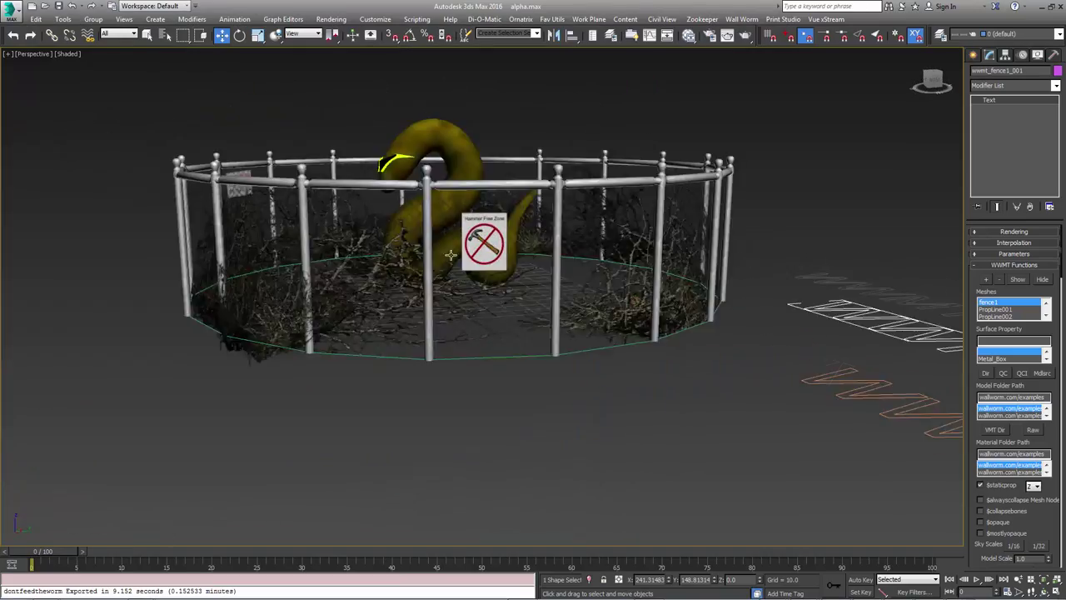
scroll(450, 254, "up", 3)
scroll(471, 244, "up", 3)
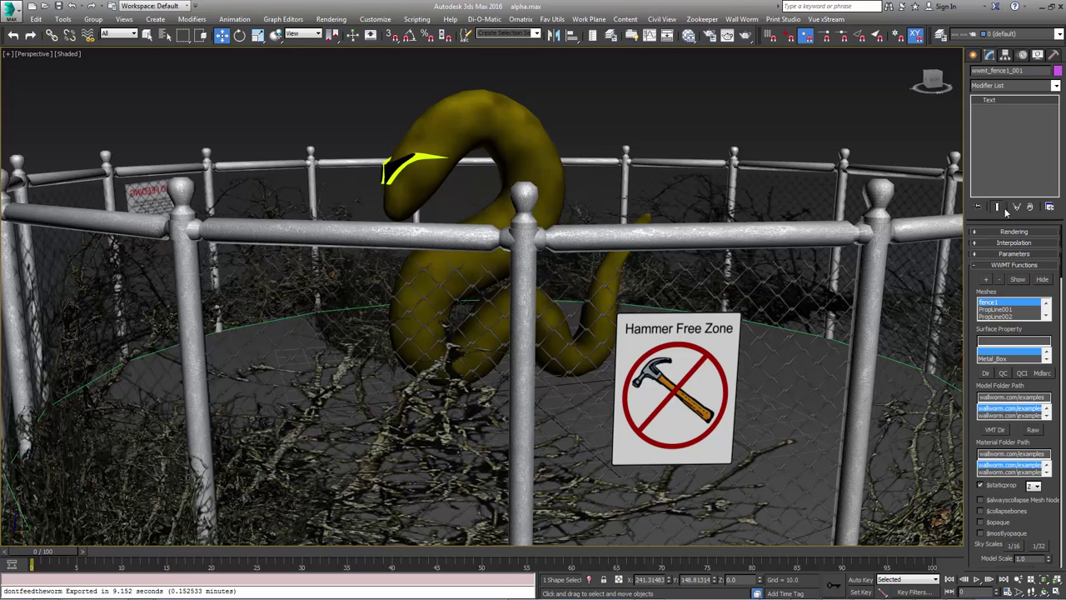
left_click(885, 124)
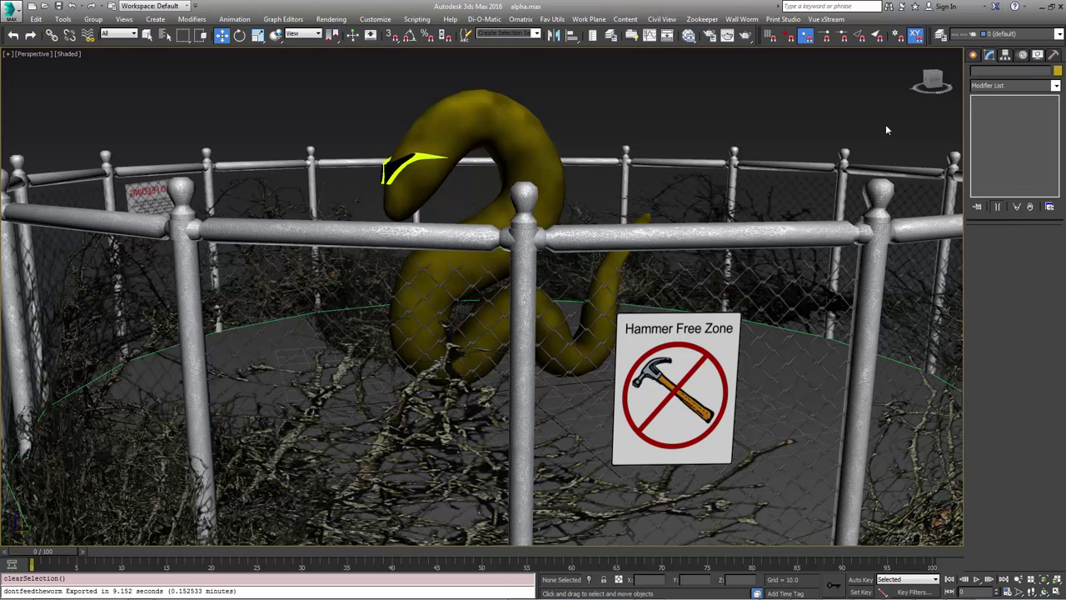